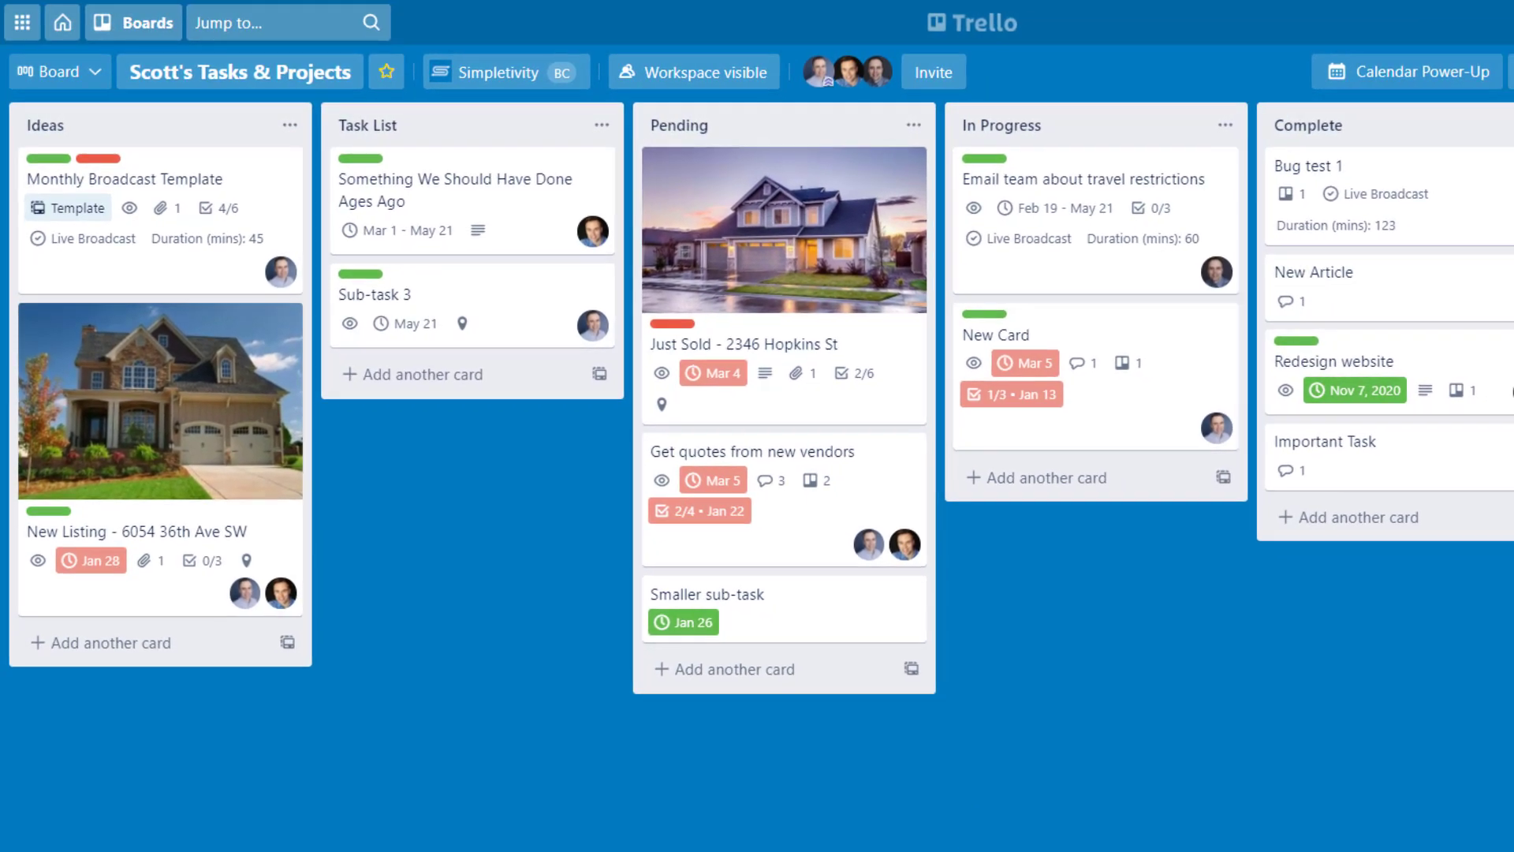
Drag several cards between lists to rearrange the board
{"action": "scroll", "coordinate": [757, 474], "scroll_direction": "right", "scroll_amount": 5}
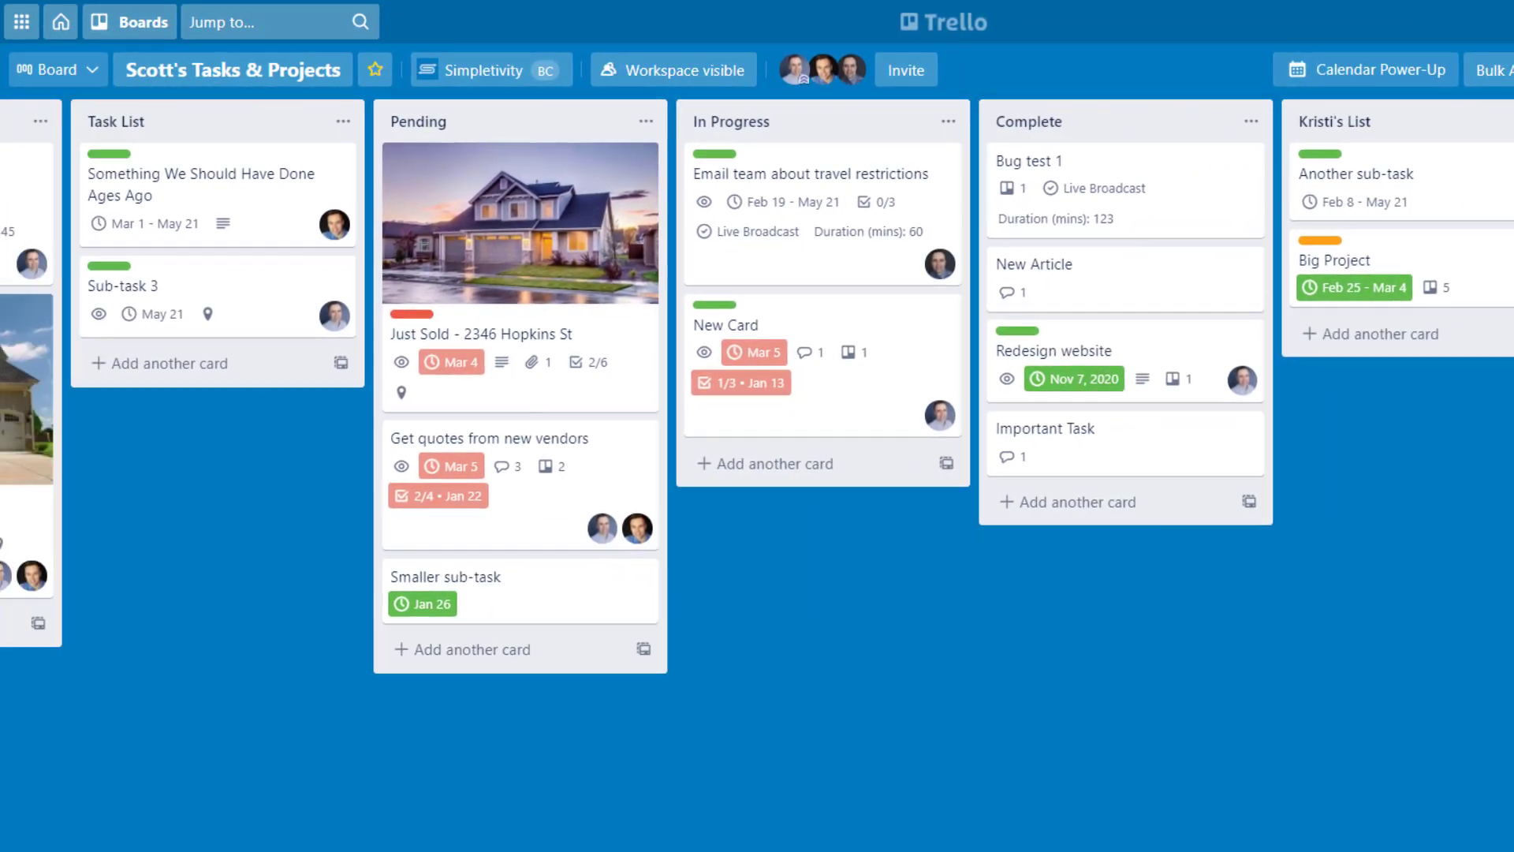
{"action": "scroll", "coordinate": [757, 394], "scroll_direction": "left", "scroll_amount": 3}
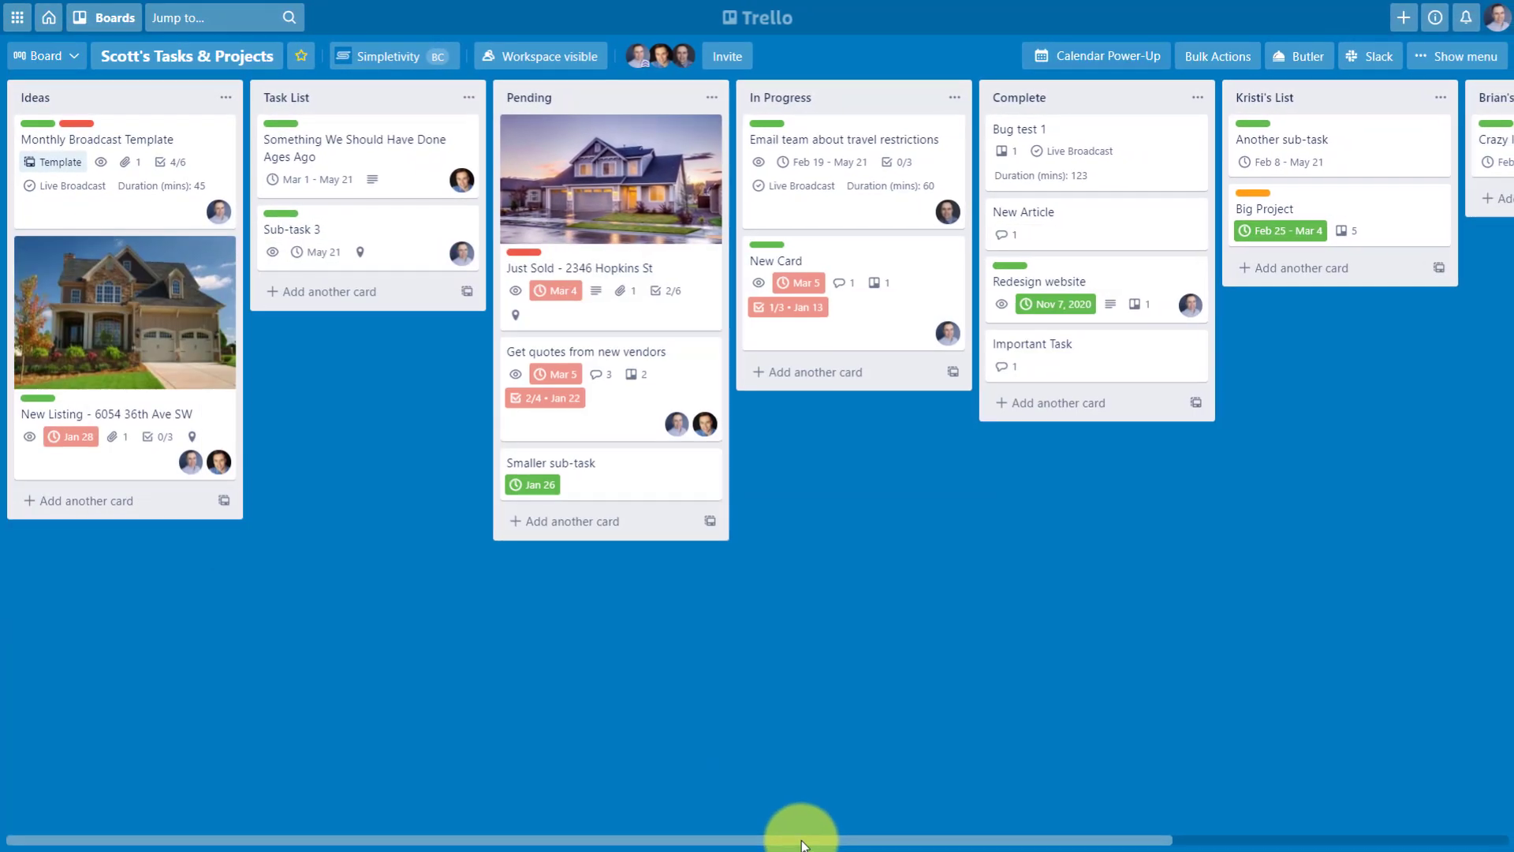
{"action": "left_click_drag", "start_coordinate": [801, 839], "coordinate": [977, 844]}
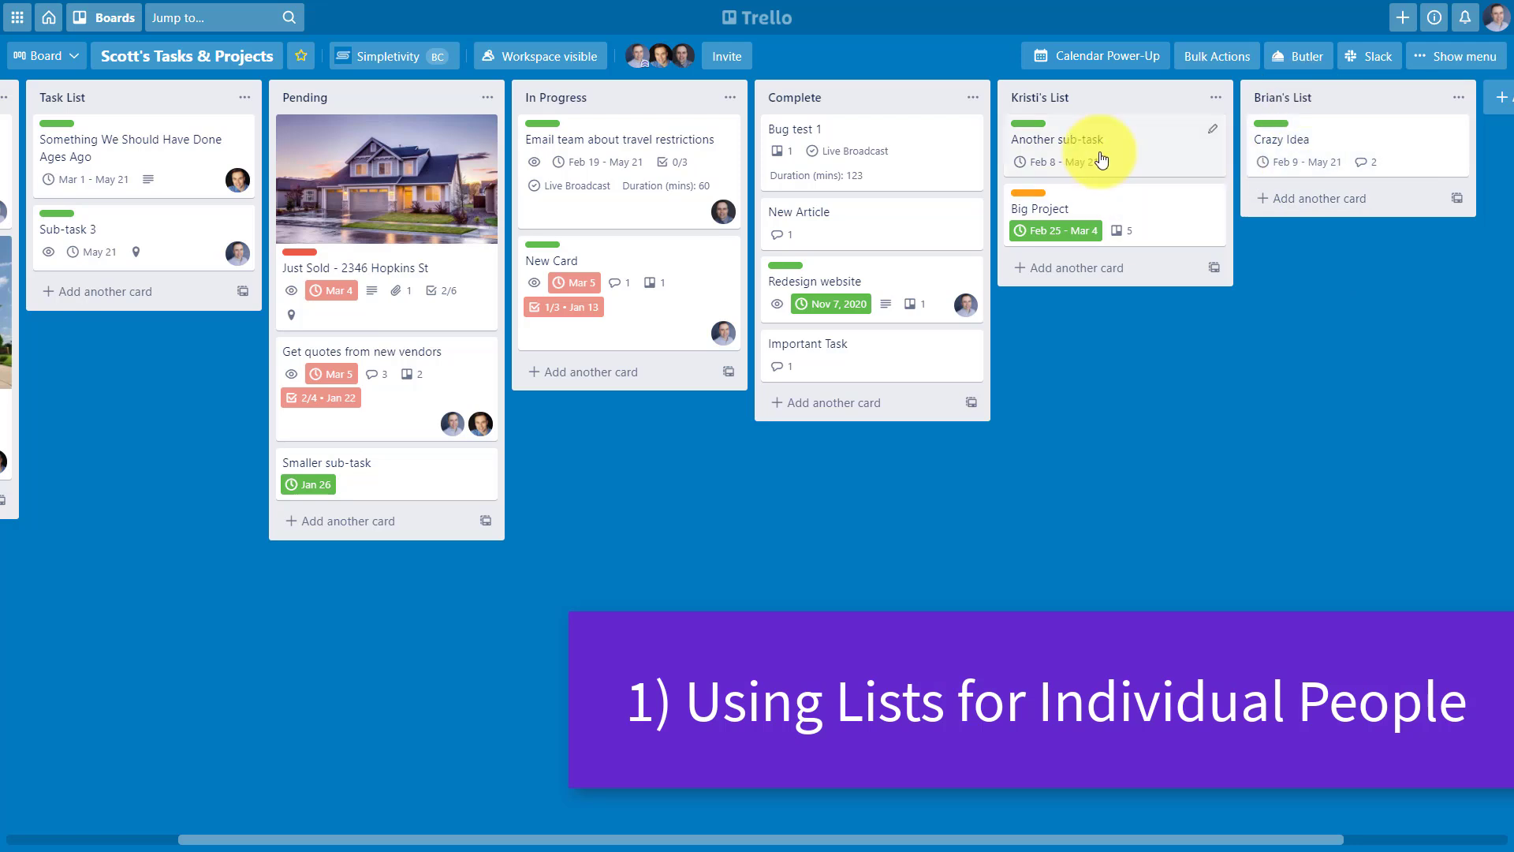
{"action": "left_click", "coordinate": [994, 800]}
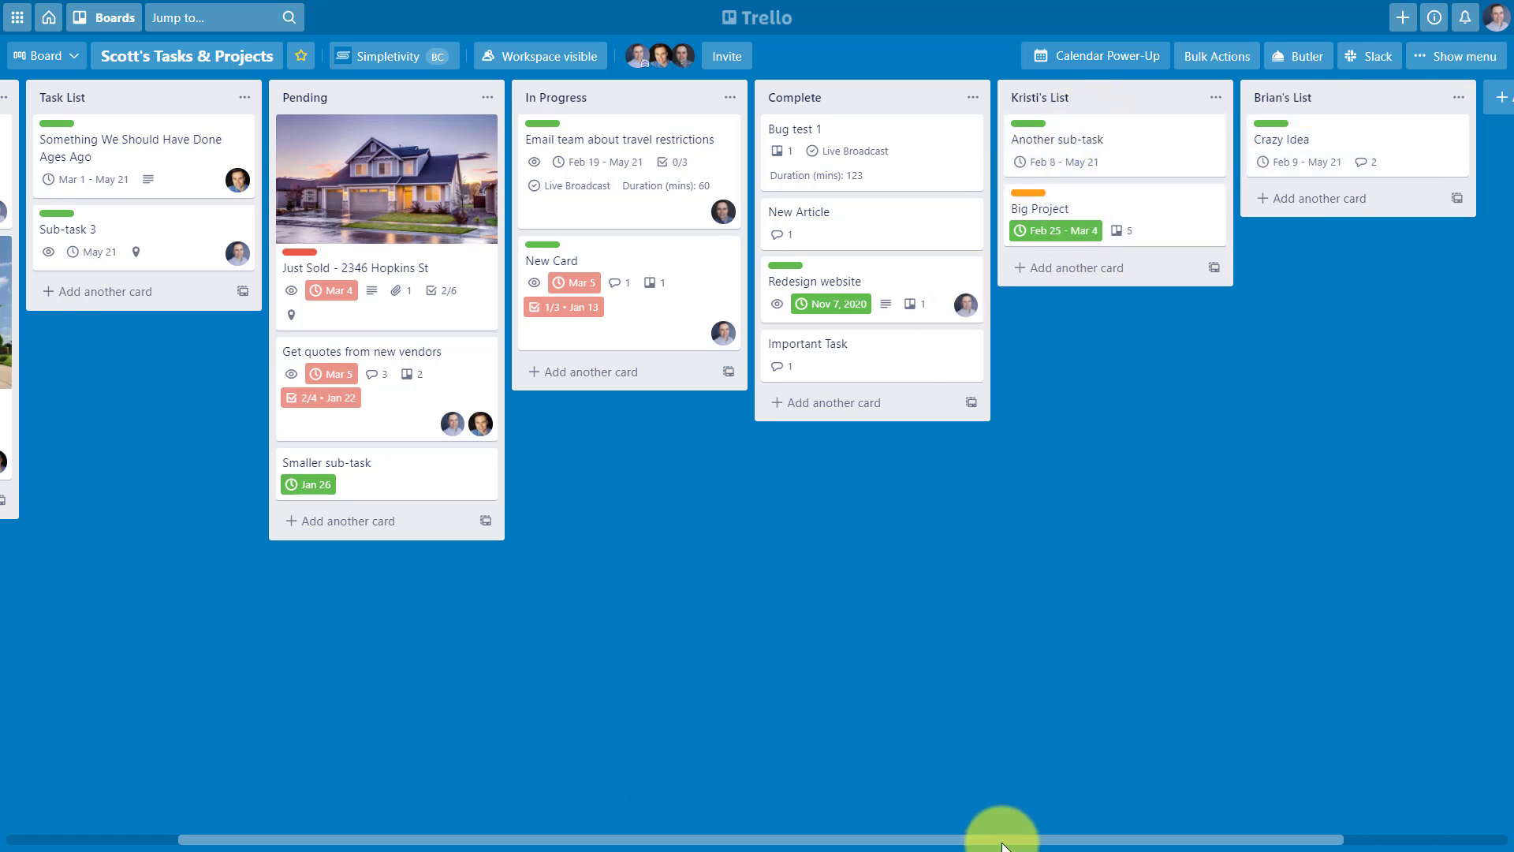
{"action": "left_click_drag", "start_coordinate": [1000, 846], "coordinate": [821, 838]}
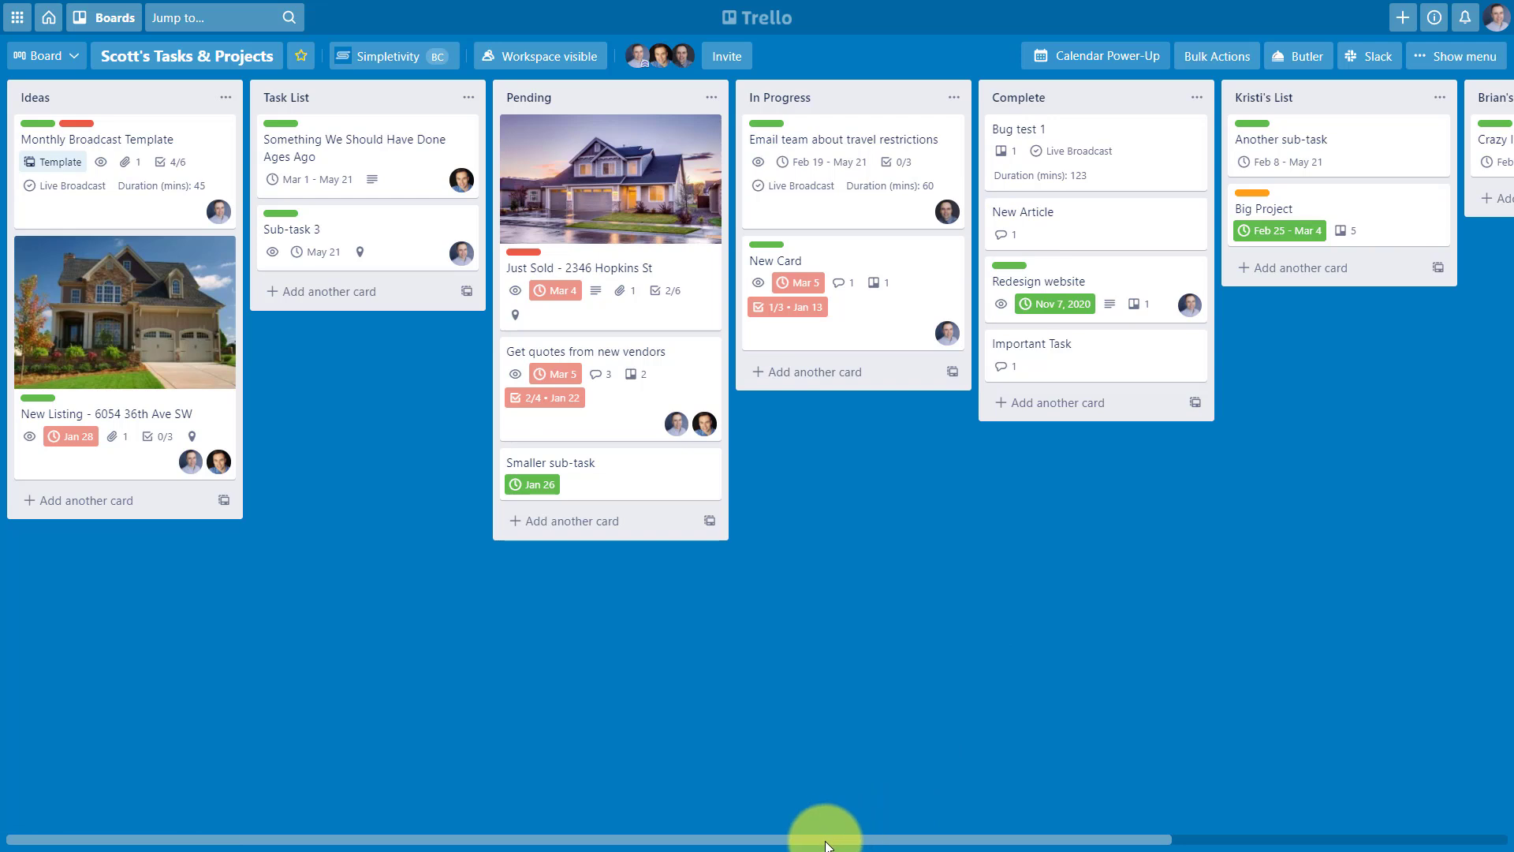
{"action": "left_click_drag", "start_coordinate": [825, 841], "coordinate": [1006, 841]}
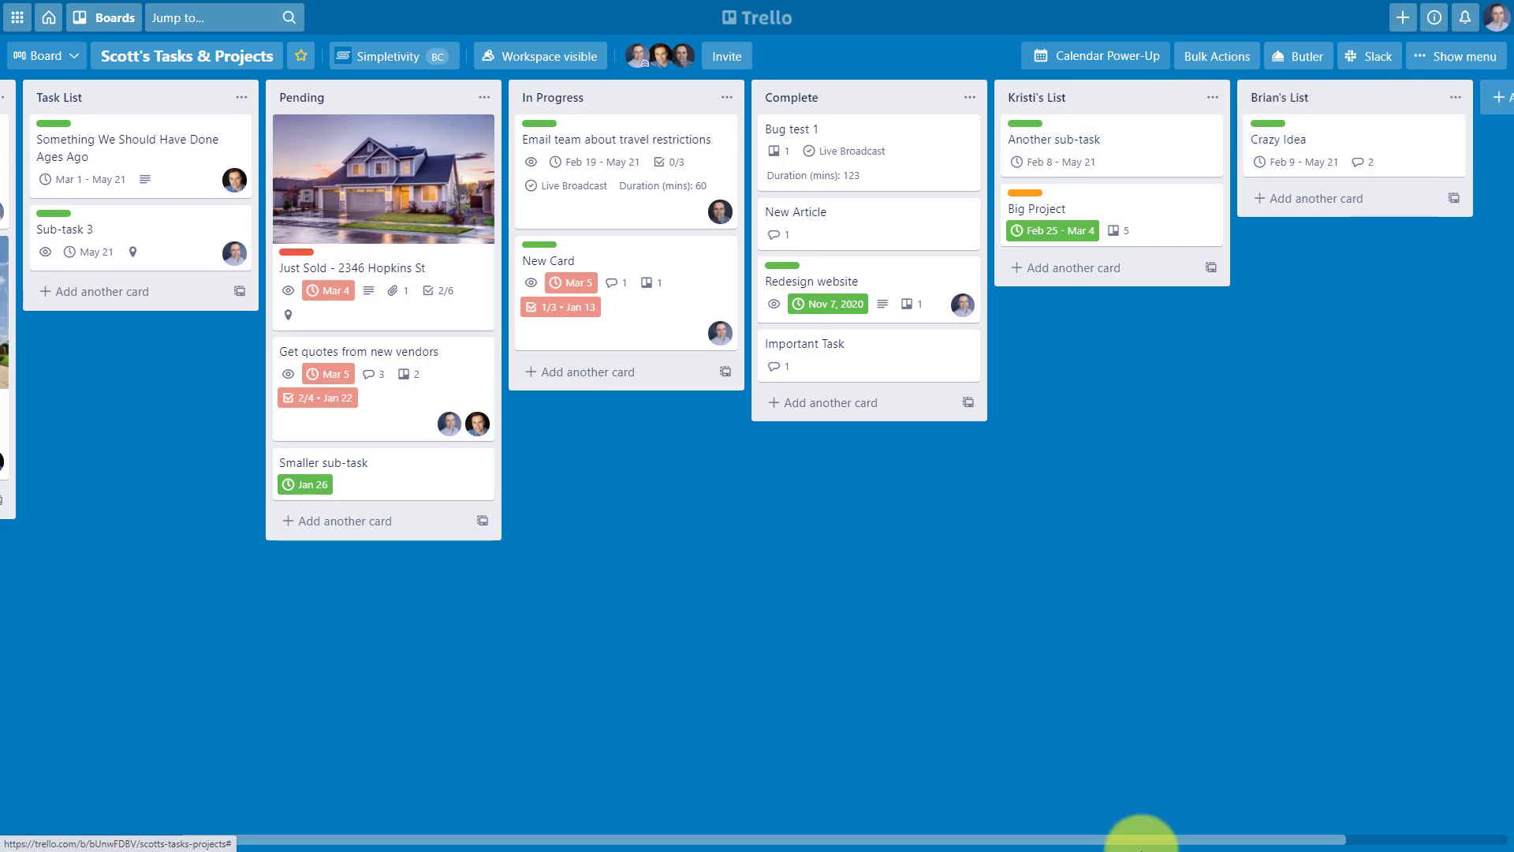
{"action": "left_click_drag", "start_coordinate": [1095, 843], "coordinate": [1148, 842]}
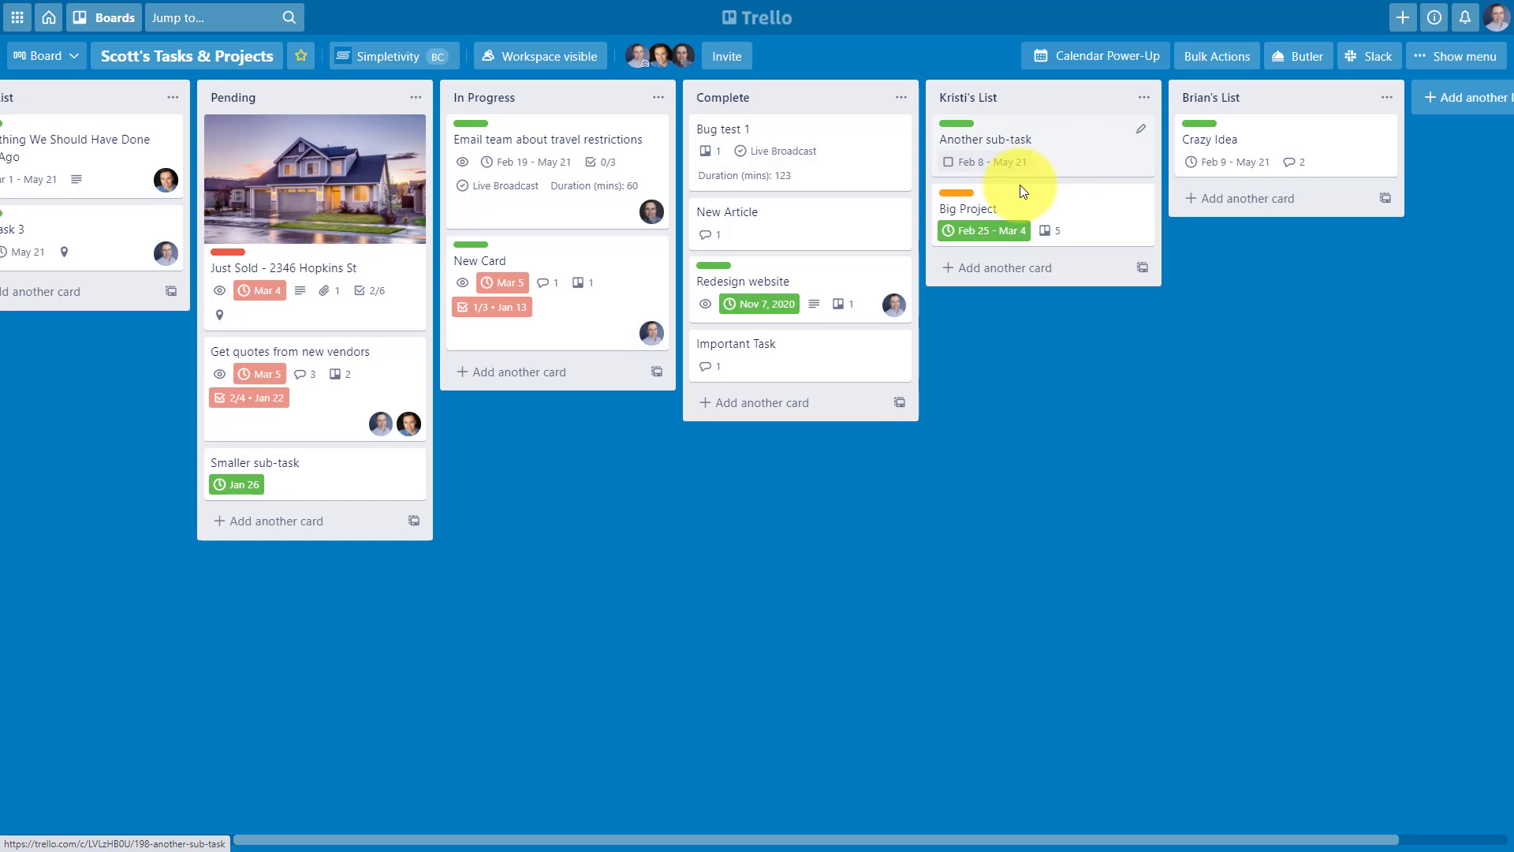
{"action": "left_click_drag", "start_coordinate": [958, 844], "coordinate": [689, 842]}
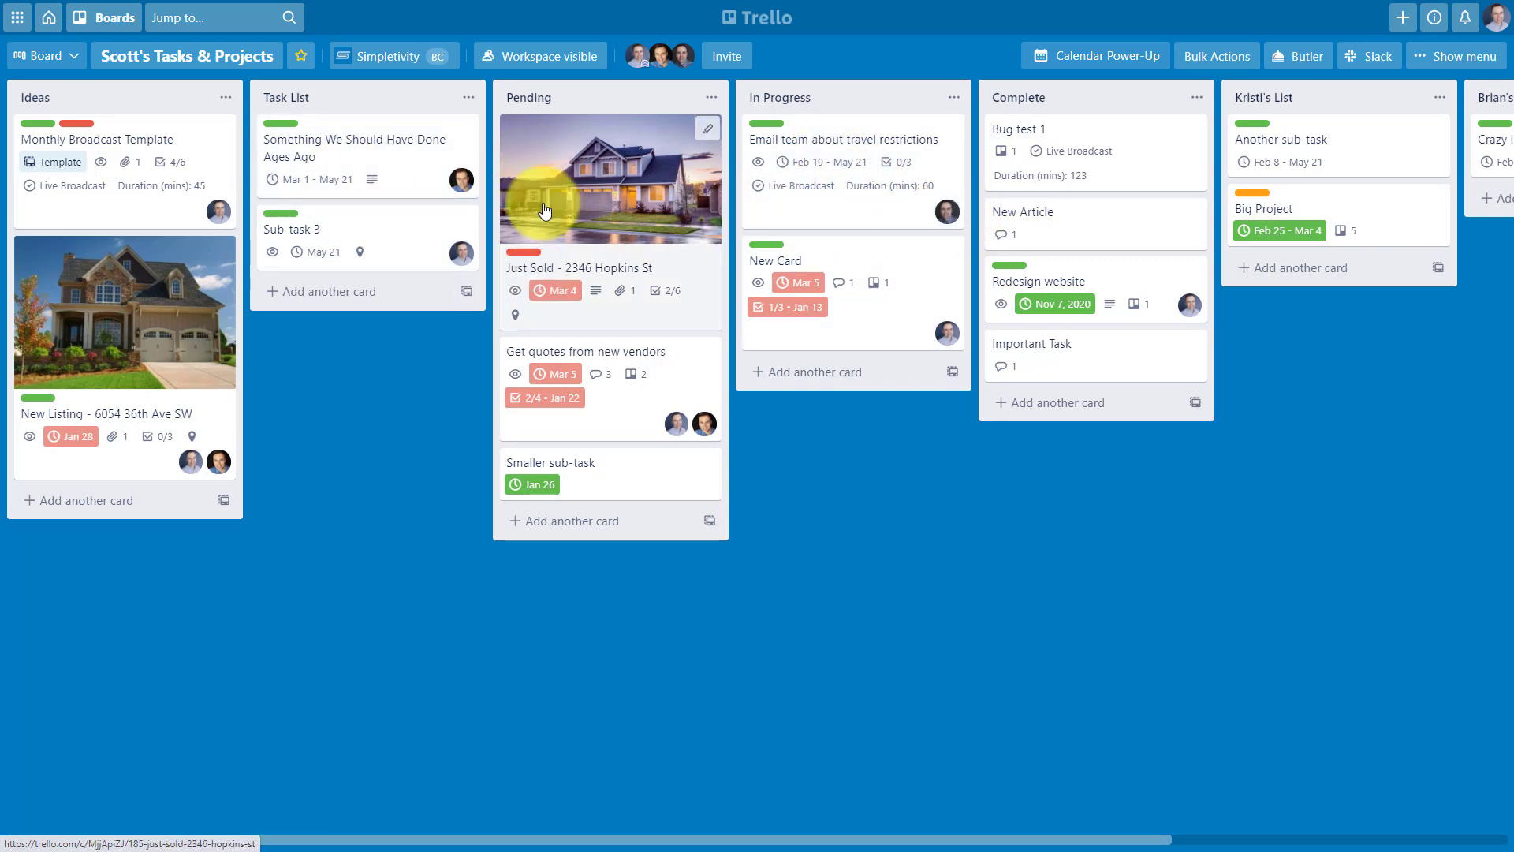
{"action": "left_click_drag", "start_coordinate": [820, 839], "coordinate": [993, 844]}
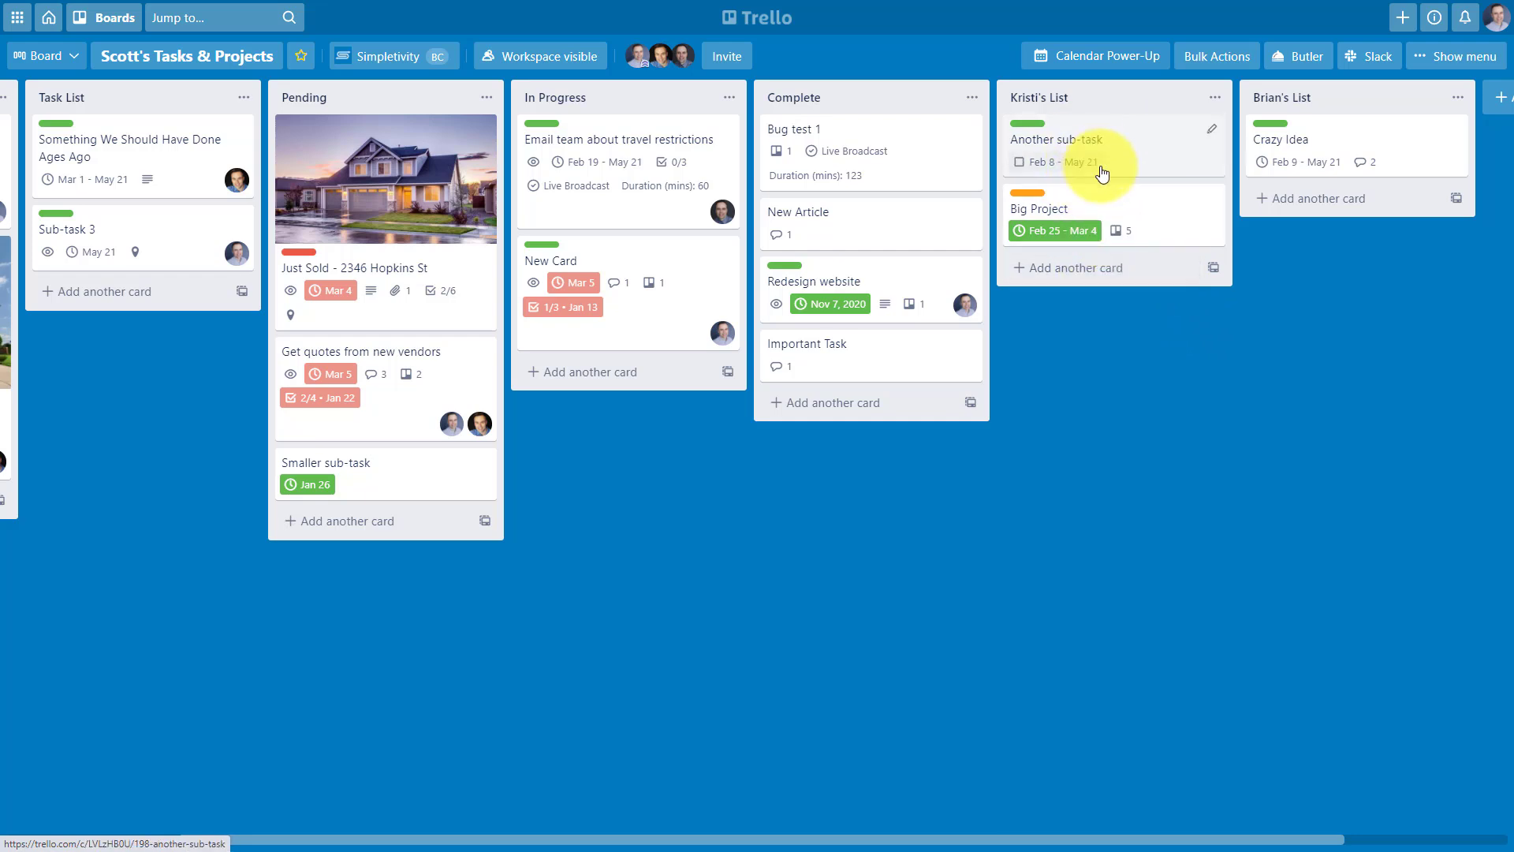
Filter the board to one member's cards, move a card, then clear the member filter
{"action": "left_click", "coordinate": [1453, 61]}
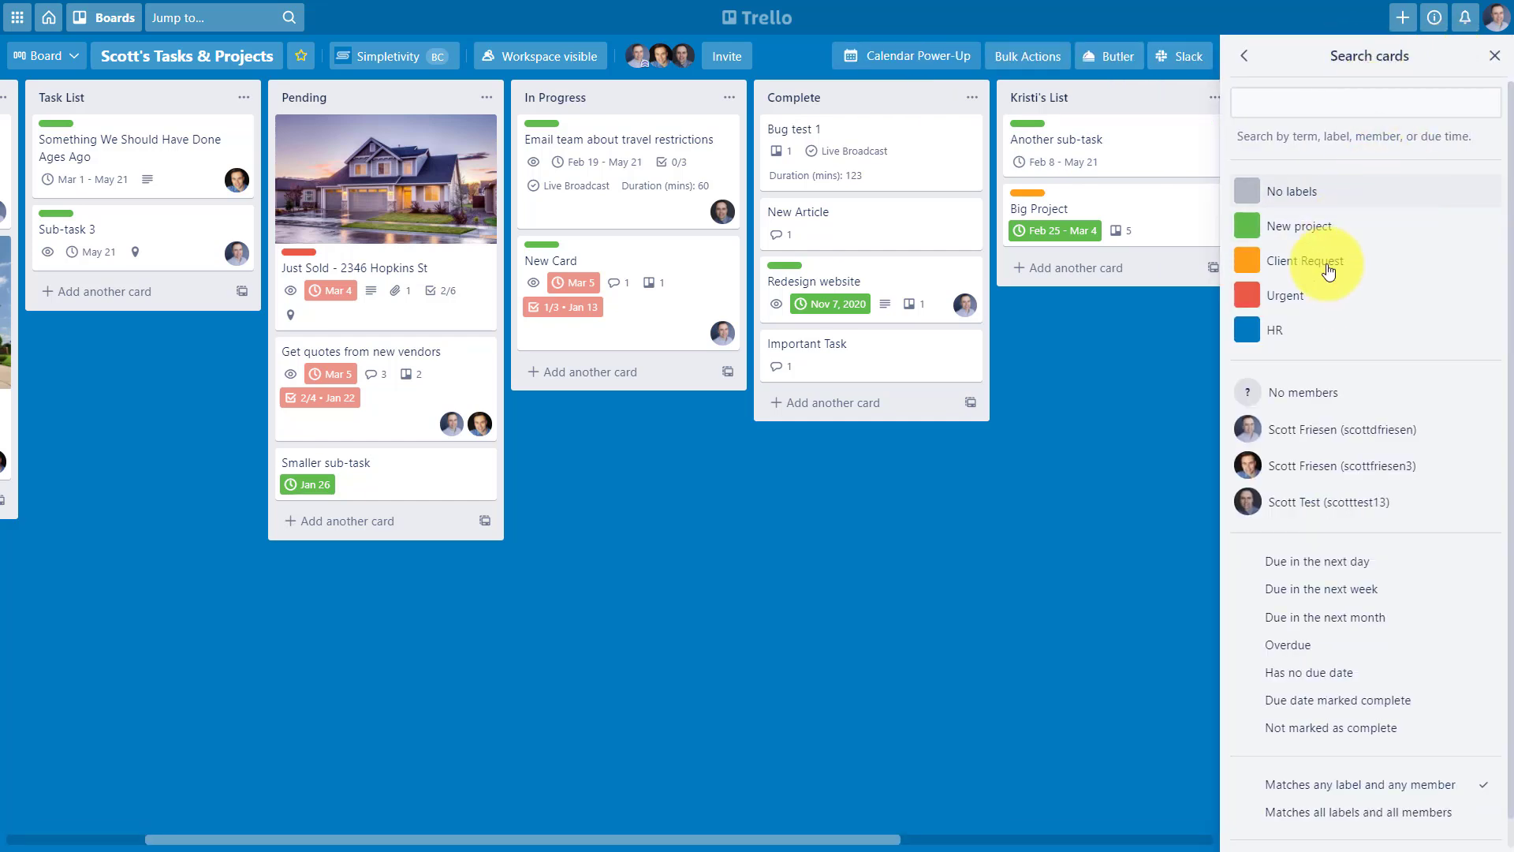
{"action": "left_click", "coordinate": [1305, 439]}
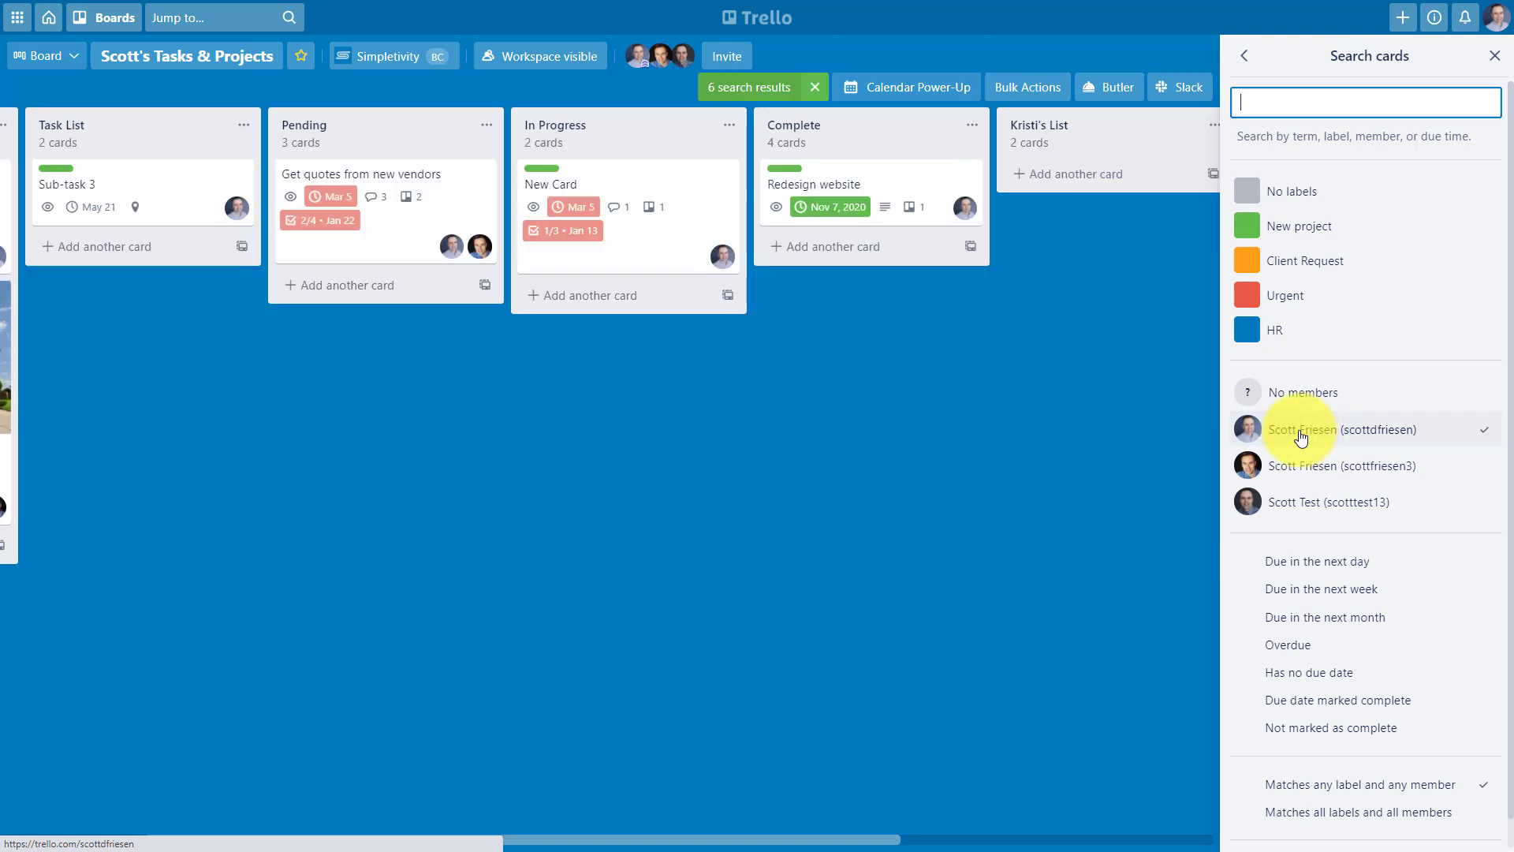
{"action": "left_click", "coordinate": [1494, 55]}
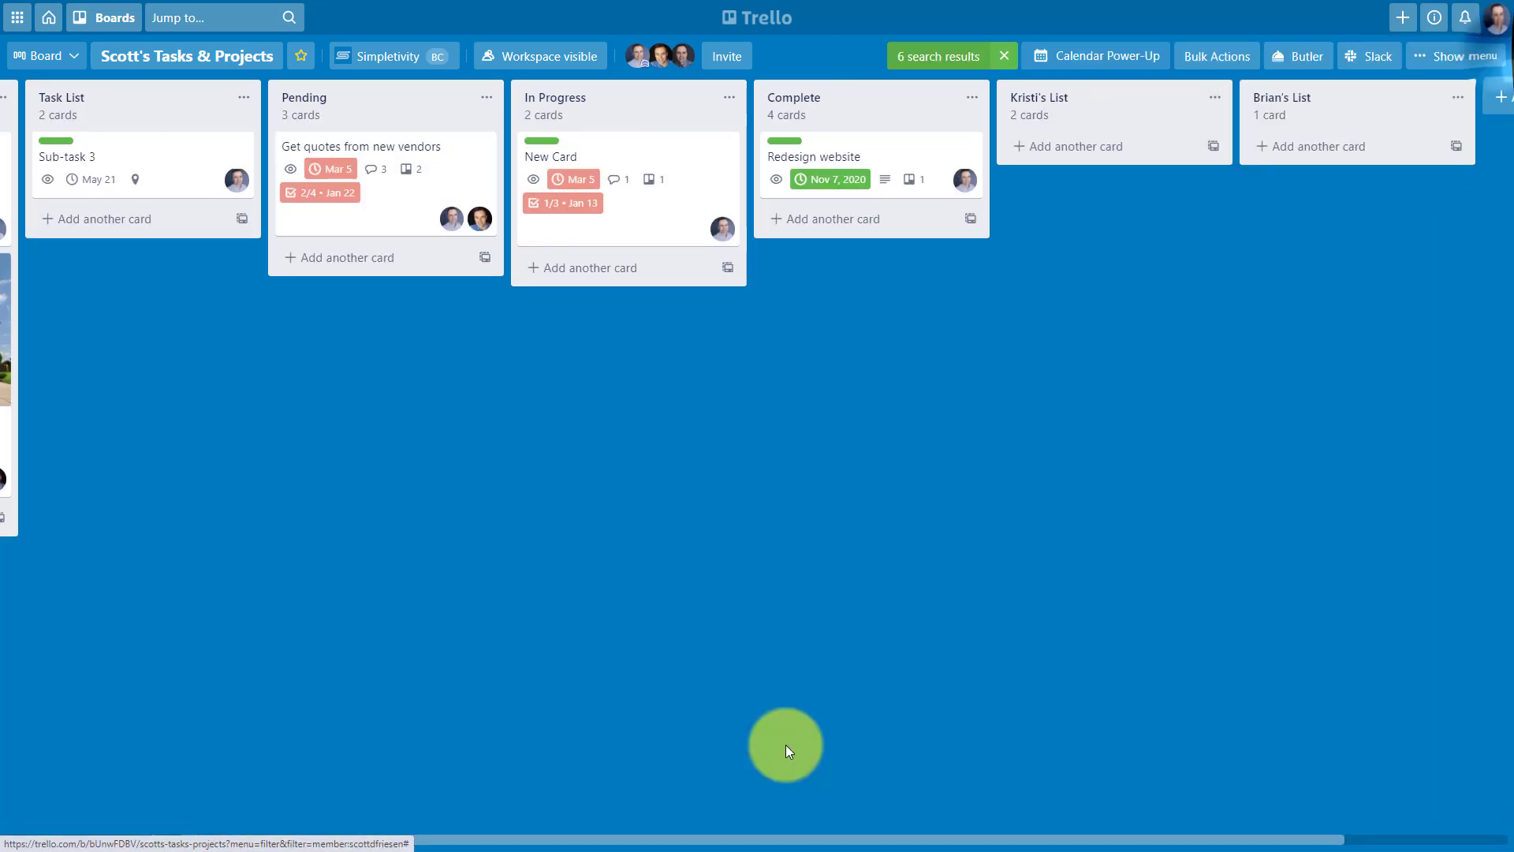
{"action": "left_click_drag", "start_coordinate": [826, 844], "coordinate": [513, 846]}
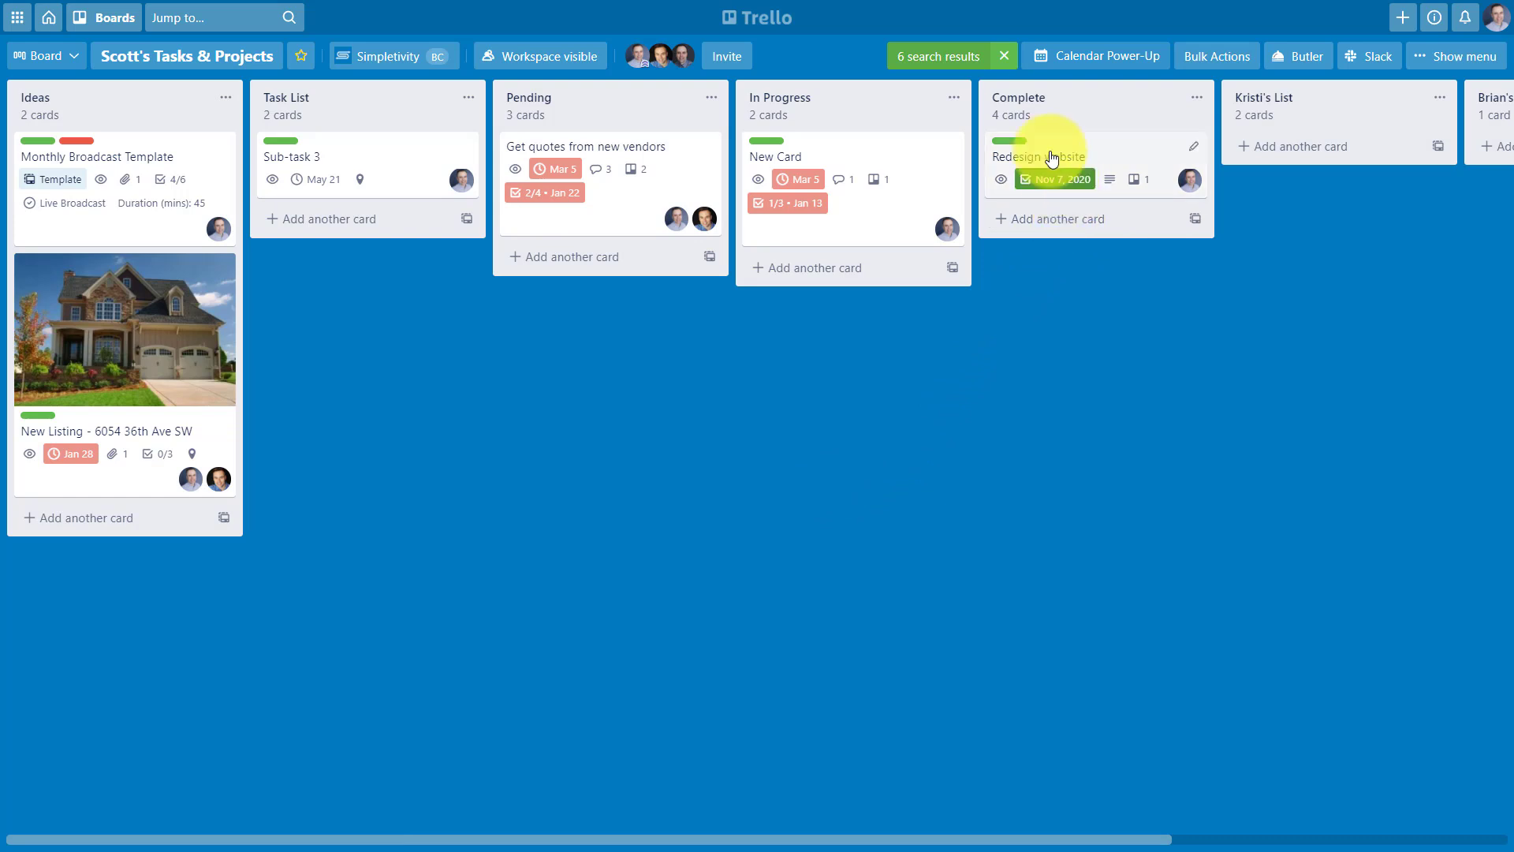
{"action": "left_click", "coordinate": [1008, 60]}
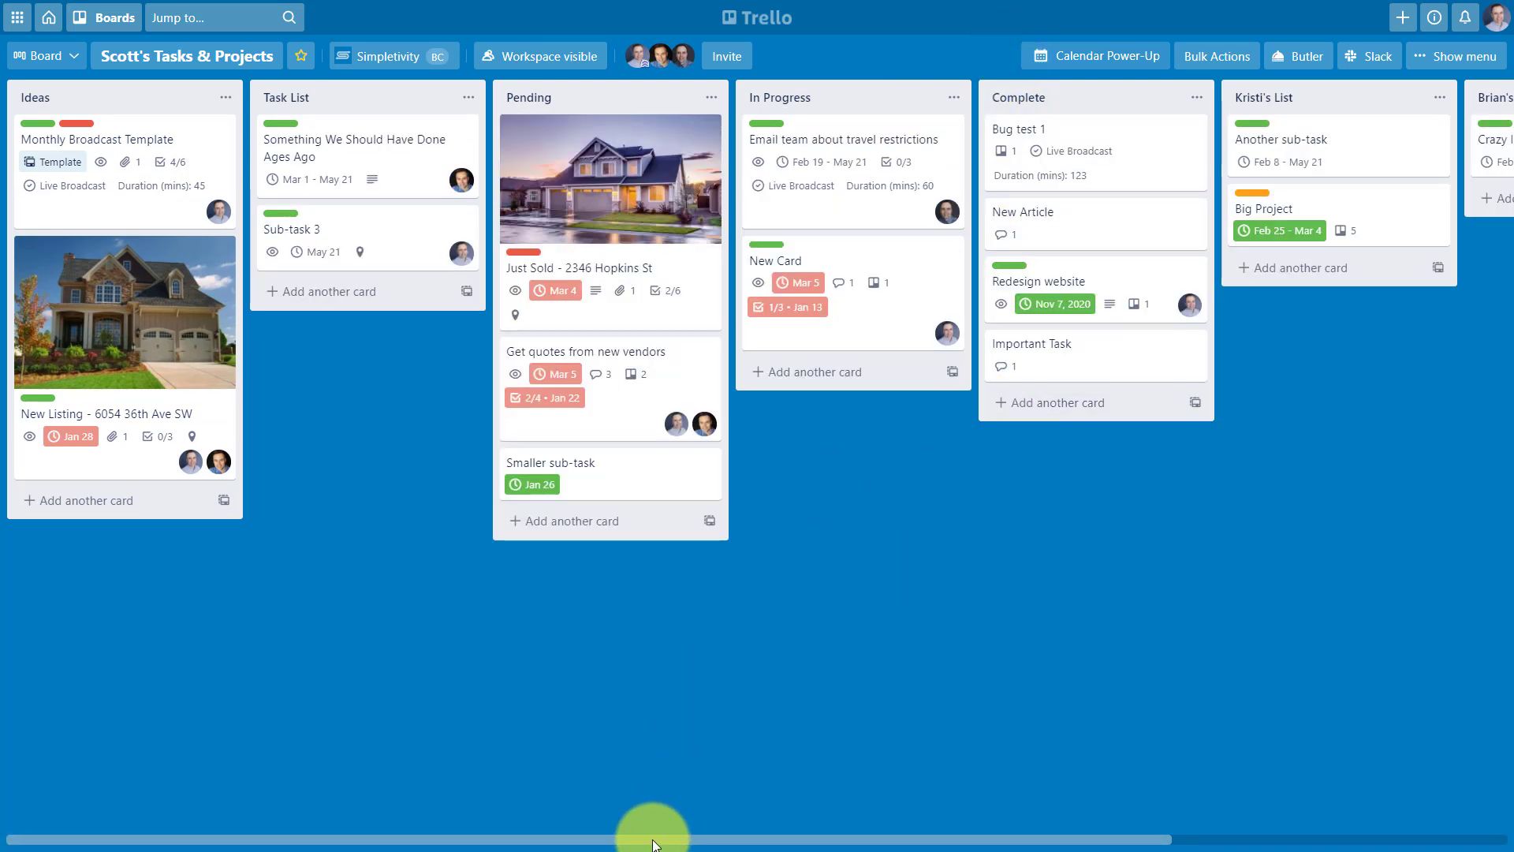
Move two more cards, then expand the labels to show names like Urgent and Client Request
{"action": "left_click_drag", "start_coordinate": [653, 842], "coordinate": [870, 841]}
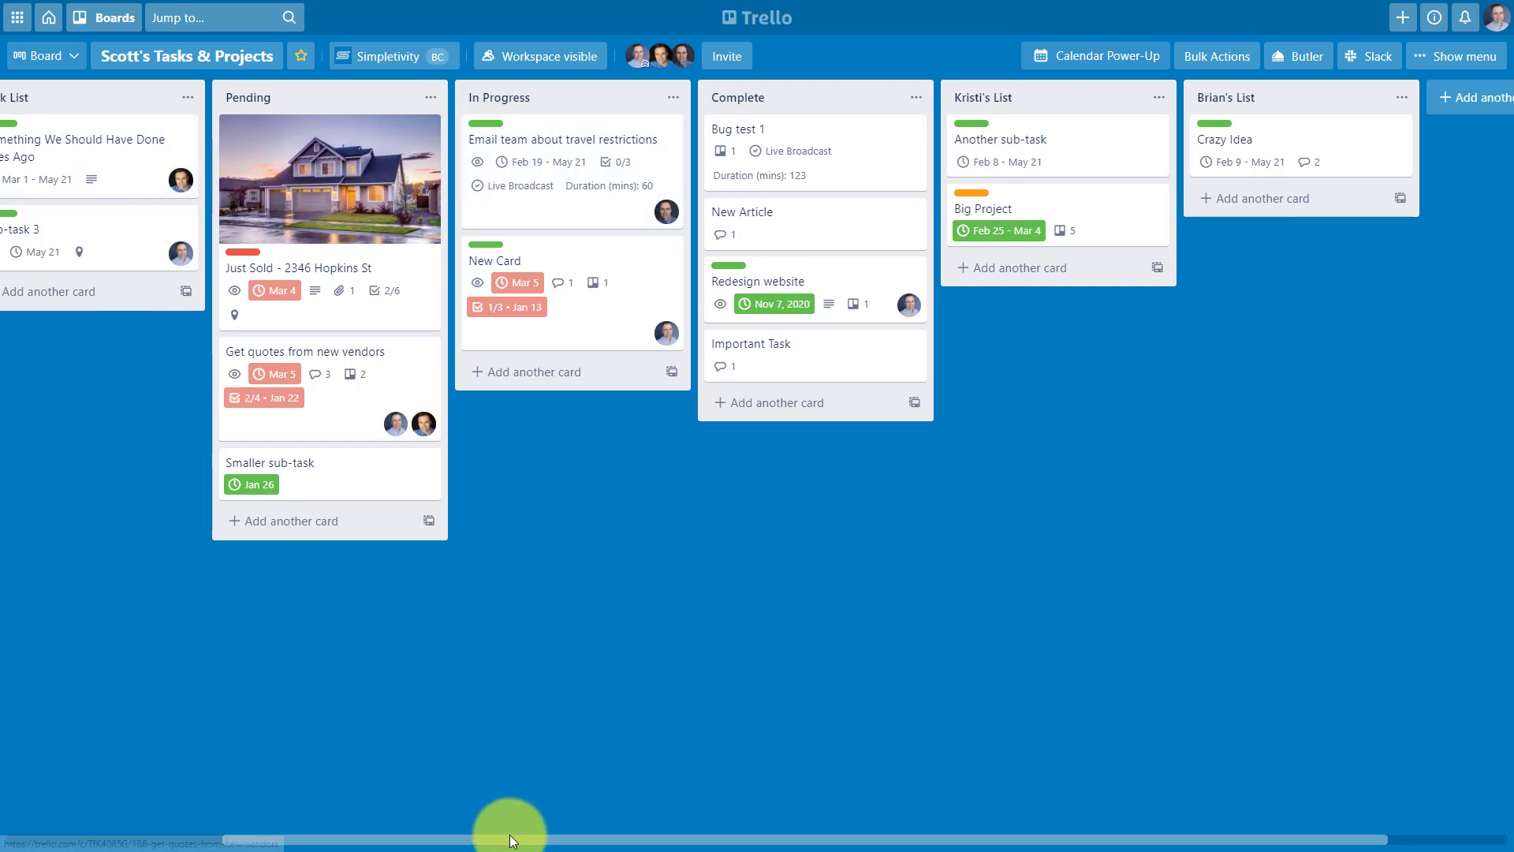
{"action": "left_click_drag", "start_coordinate": [509, 834], "coordinate": [294, 834]}
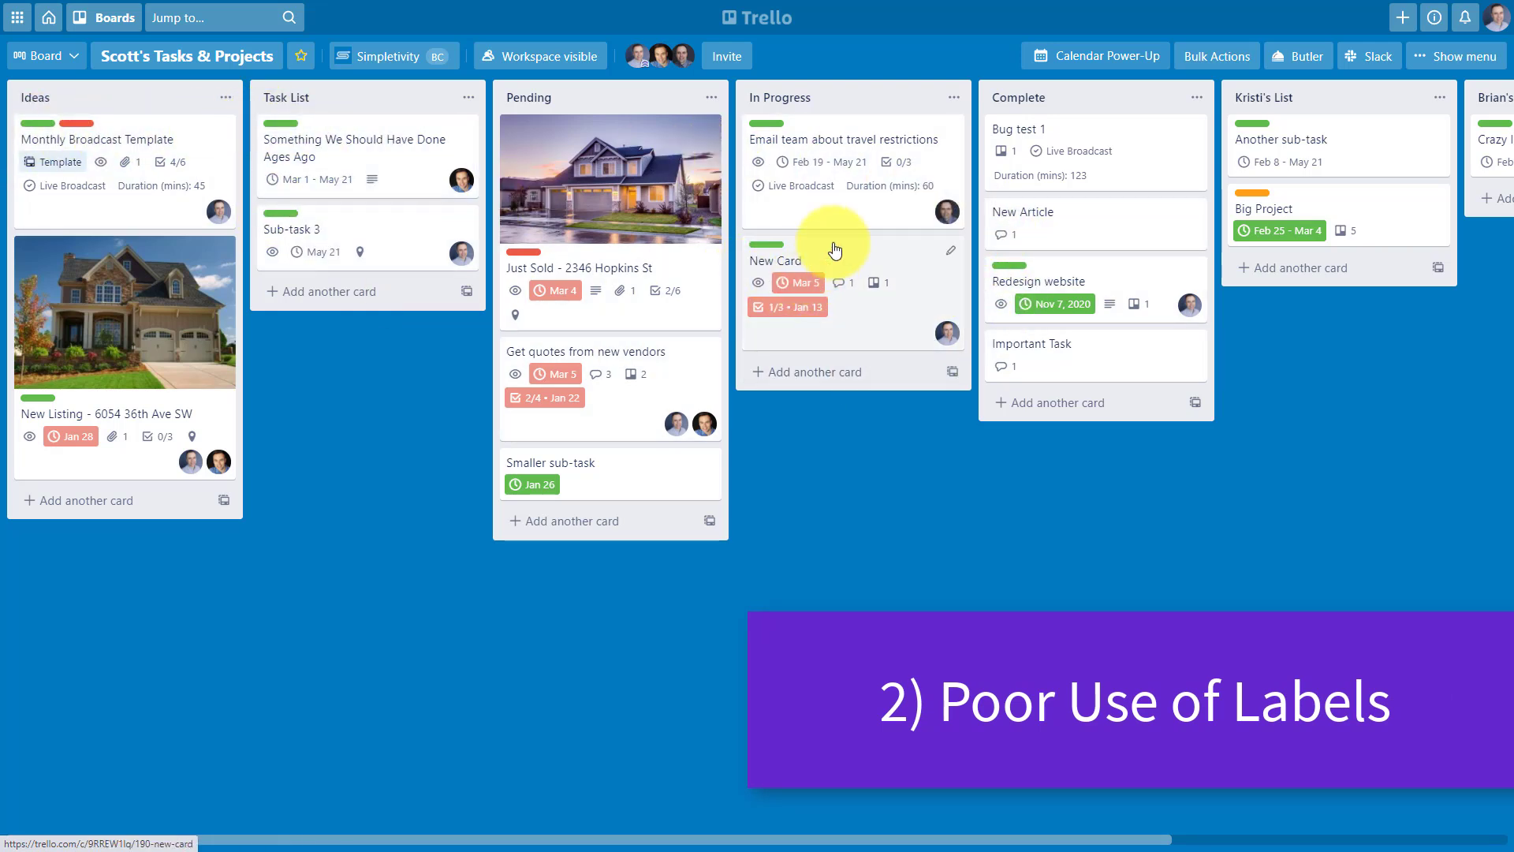
{"action": "left_click", "coordinate": [767, 124]}
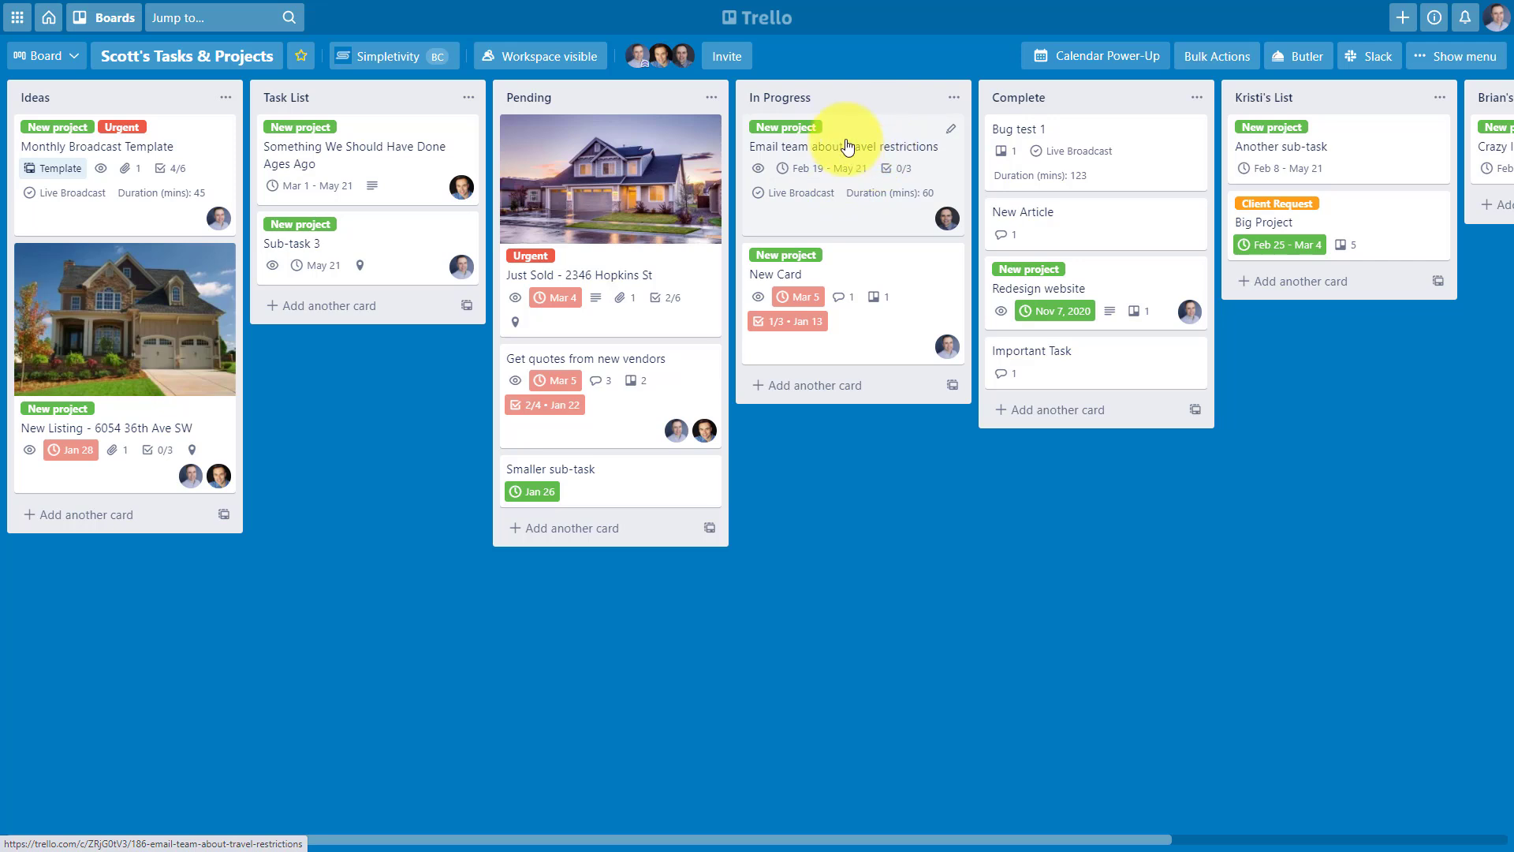
{"action": "left_click", "coordinate": [1457, 56]}
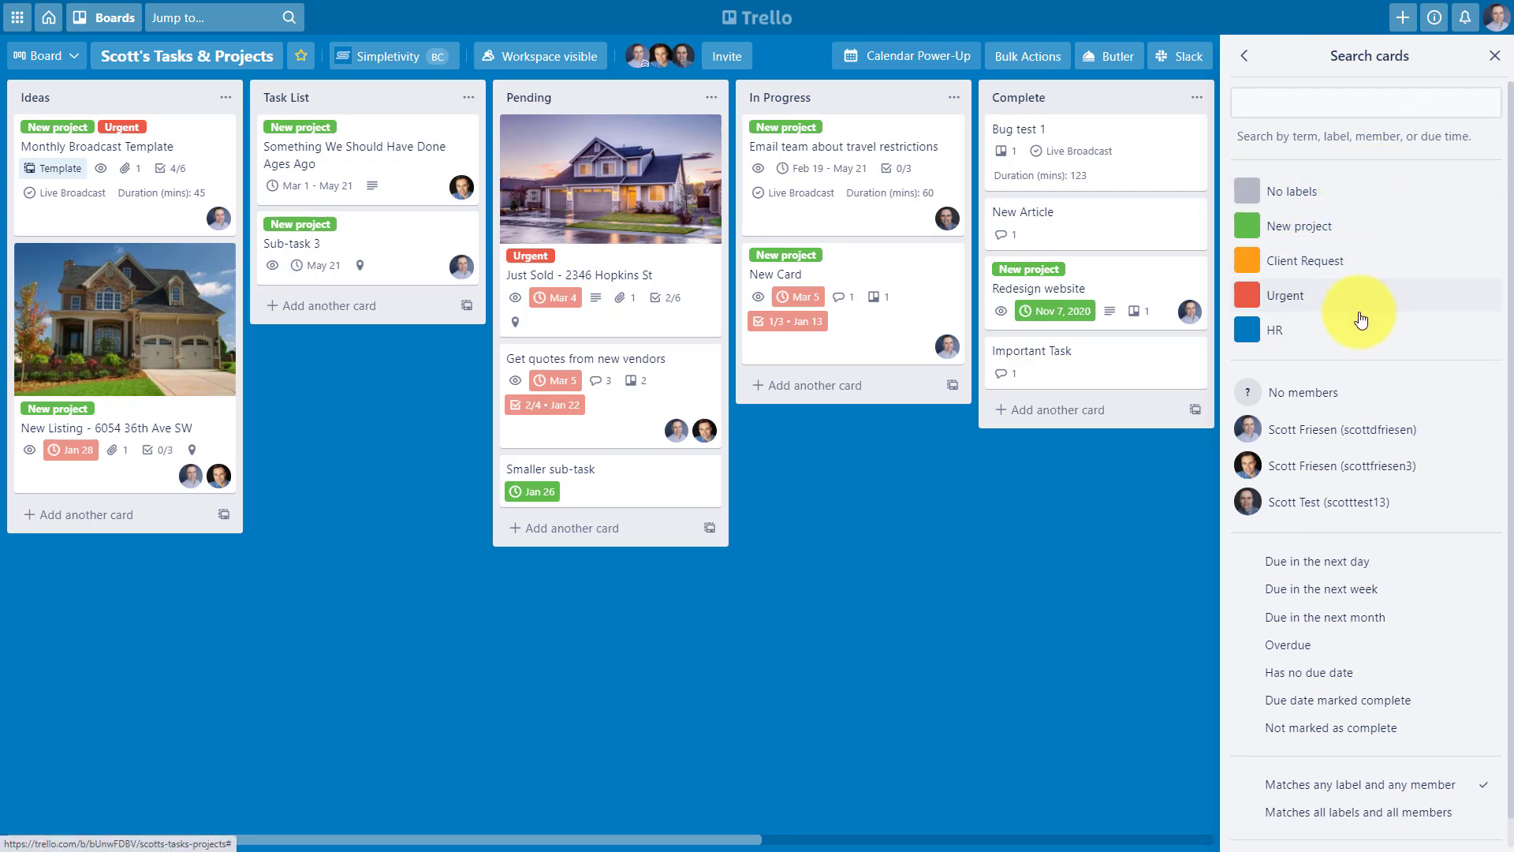
{"action": "left_click", "coordinate": [1305, 229]}
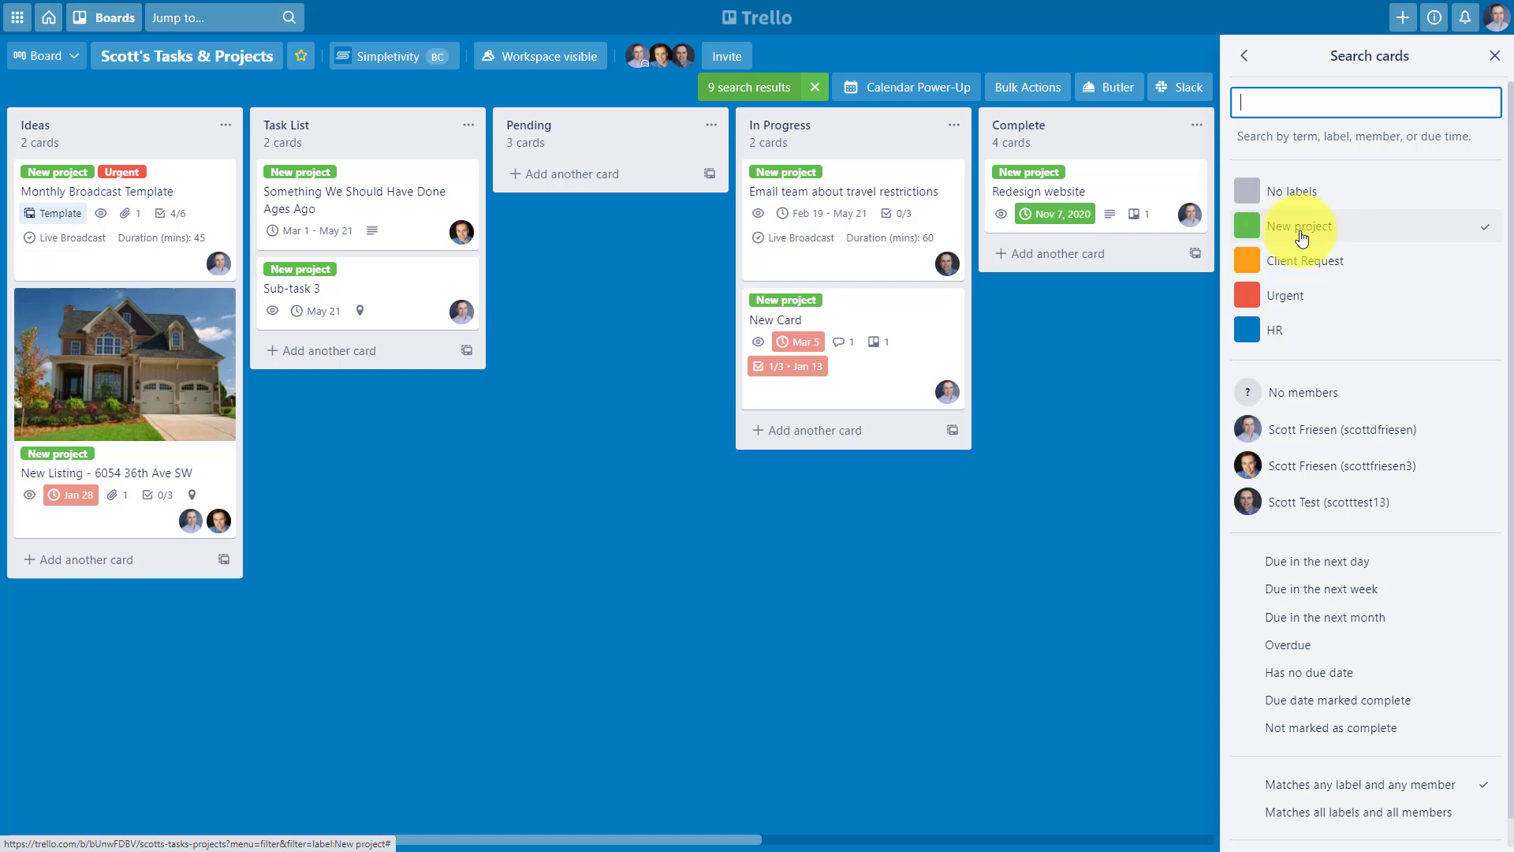
{"action": "left_click", "coordinate": [1309, 232]}
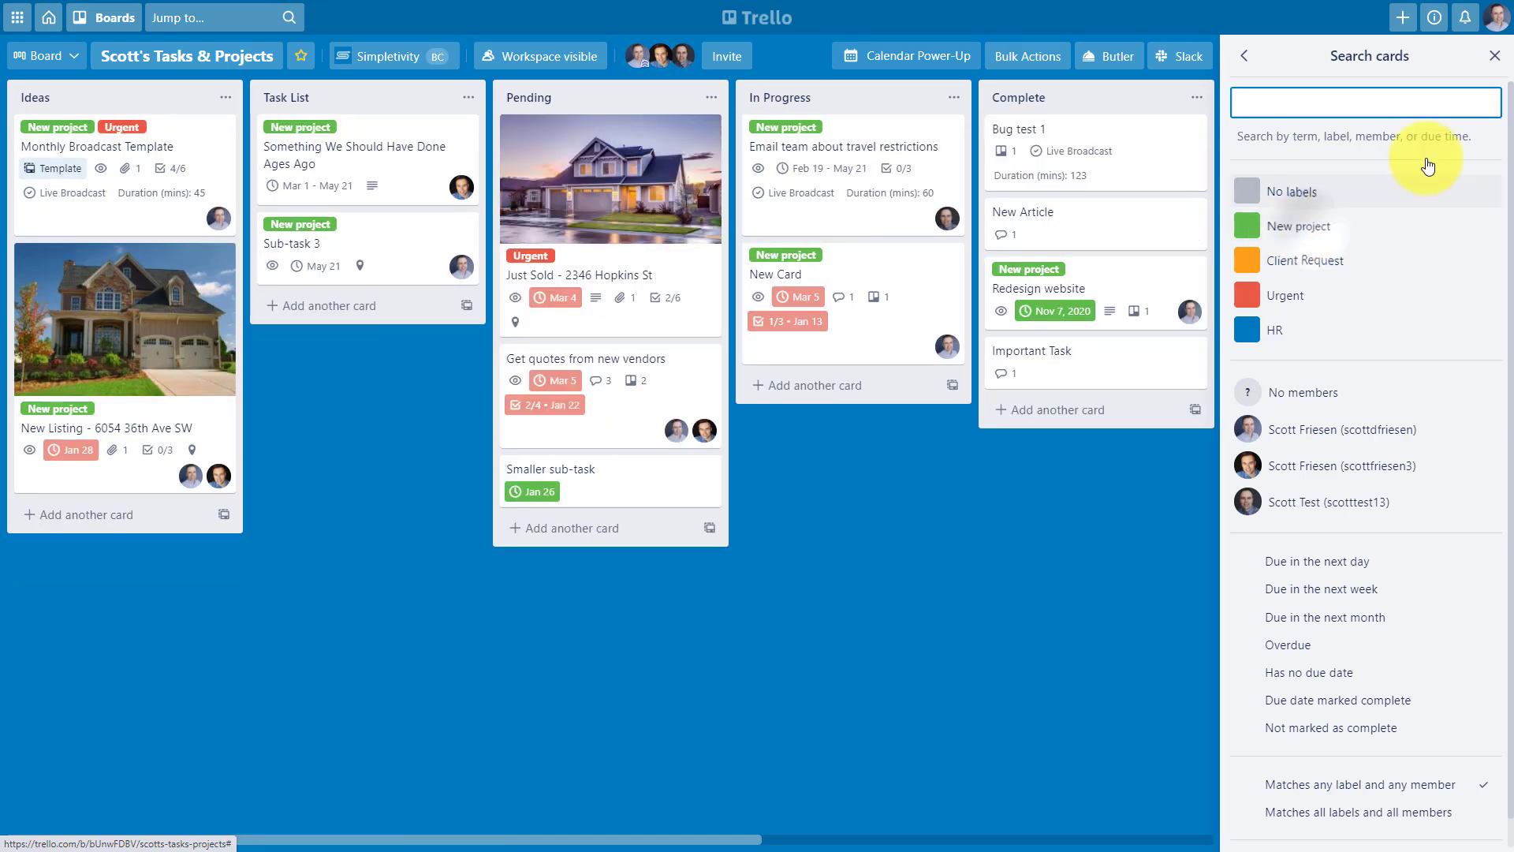
Close the filter panel and reposition a card on the board
{"action": "left_click", "coordinate": [1497, 60]}
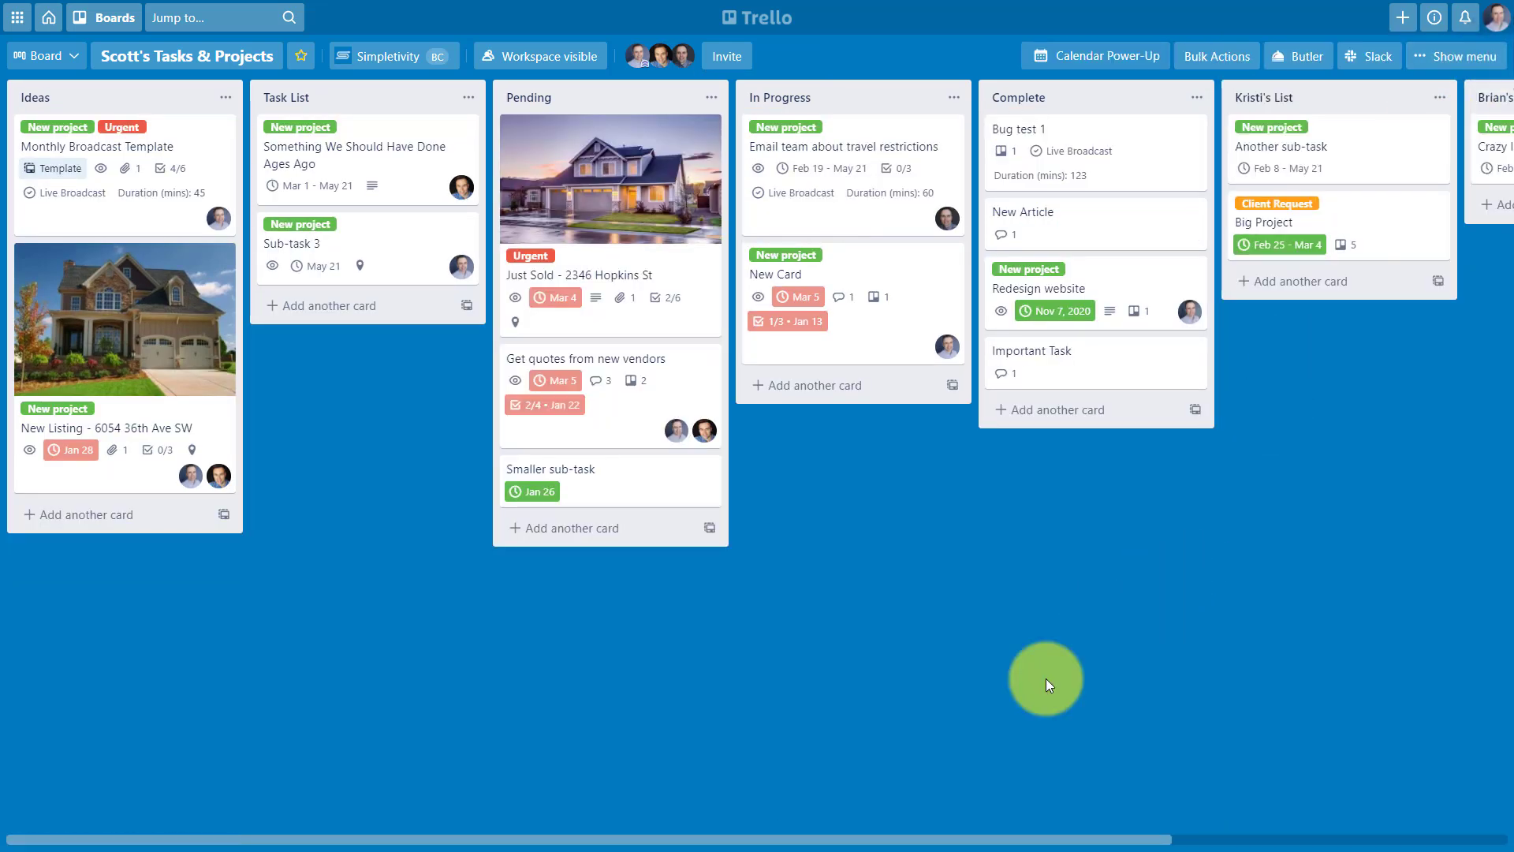
{"action": "left_click_drag", "start_coordinate": [676, 829], "coordinate": [590, 802]}
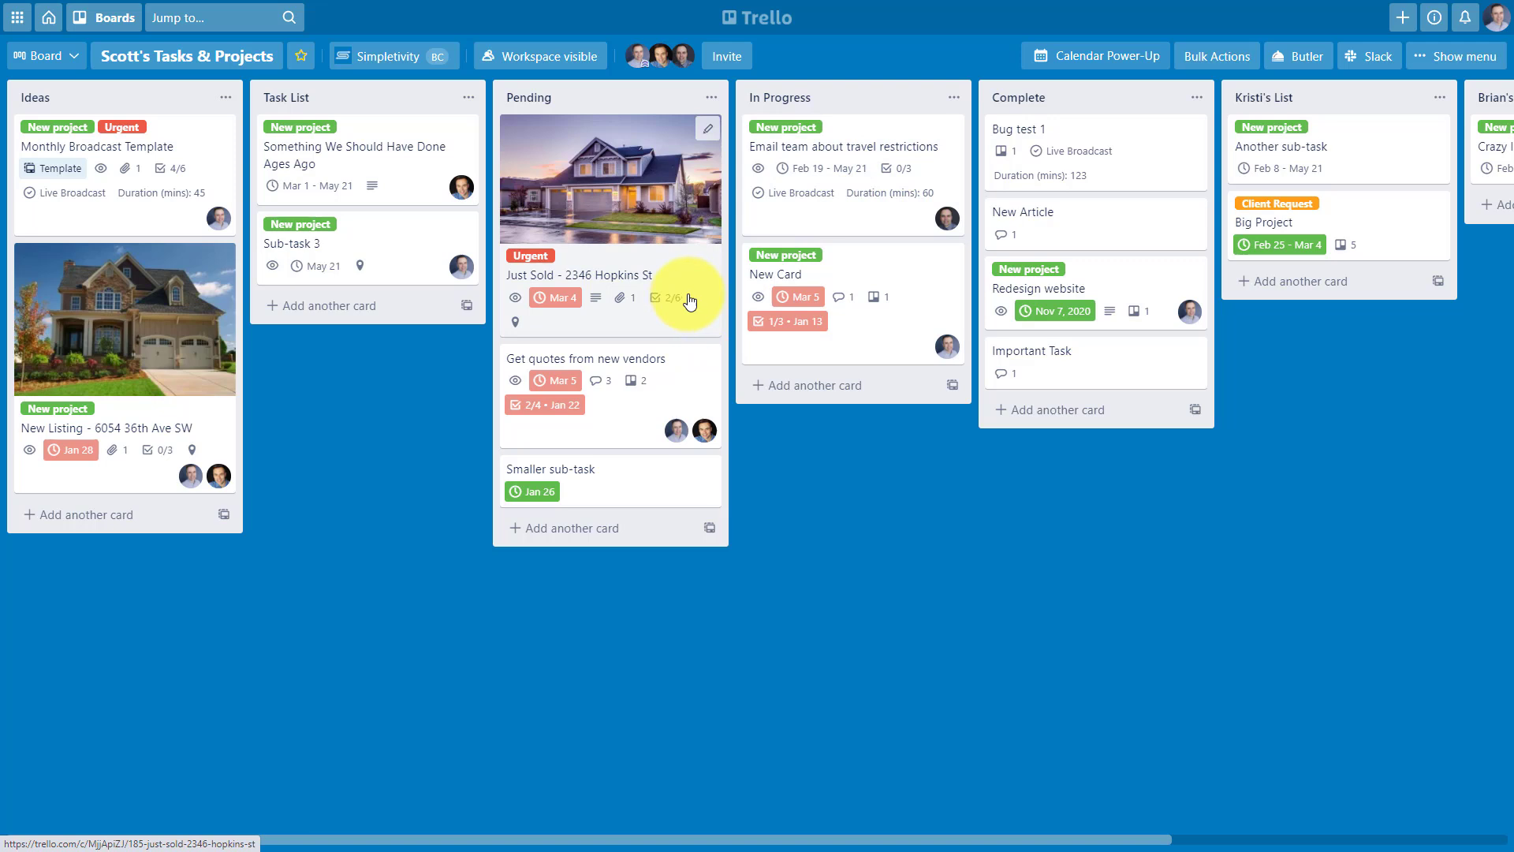
Review the Copy board options under More, then close them without copying the board
{"action": "left_click", "coordinate": [1455, 57]}
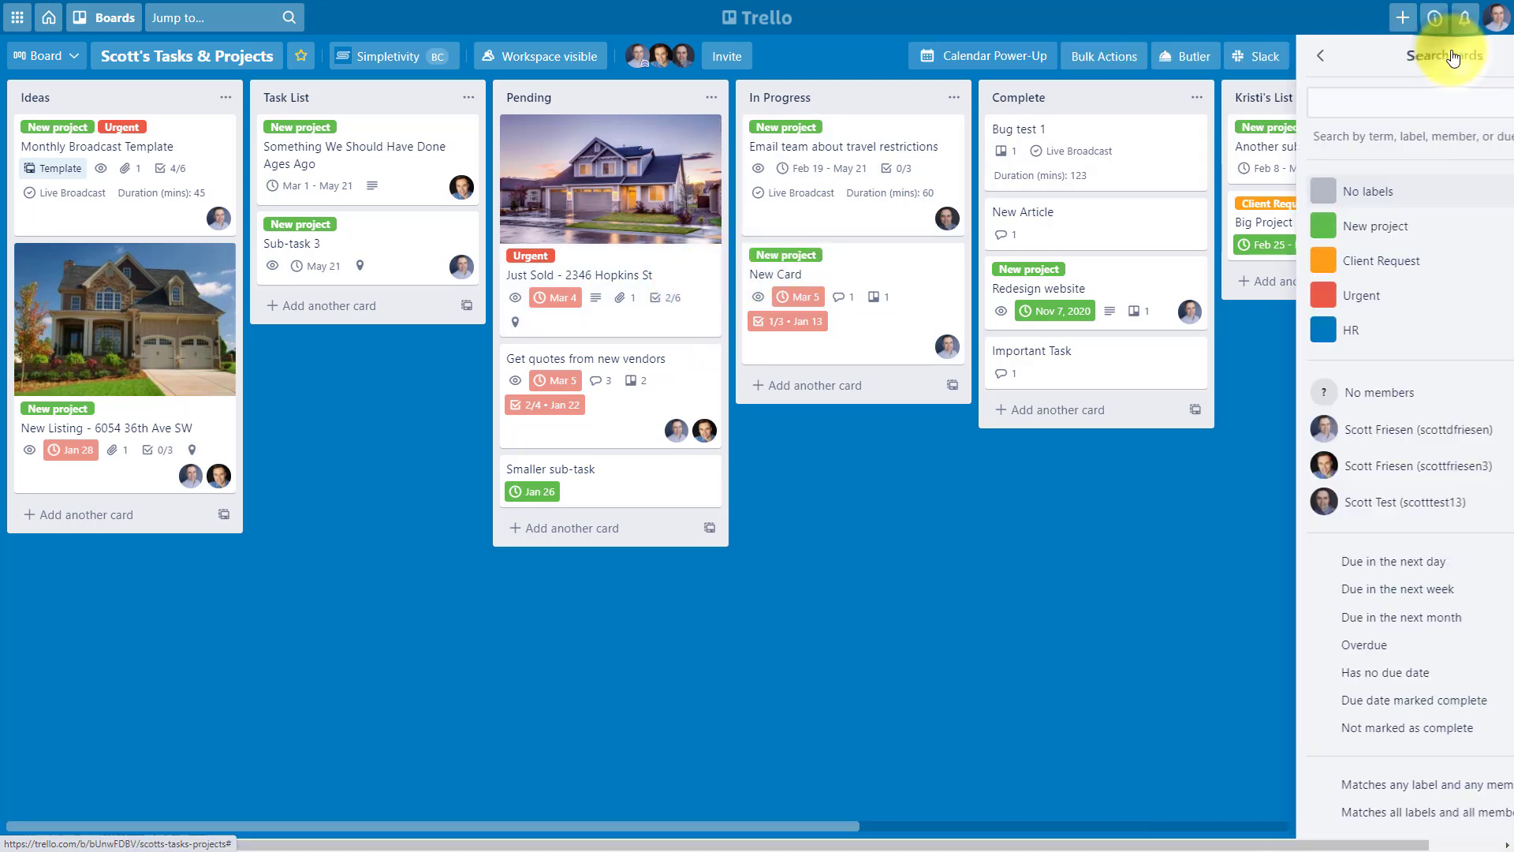
{"action": "left_click", "coordinate": [1248, 60]}
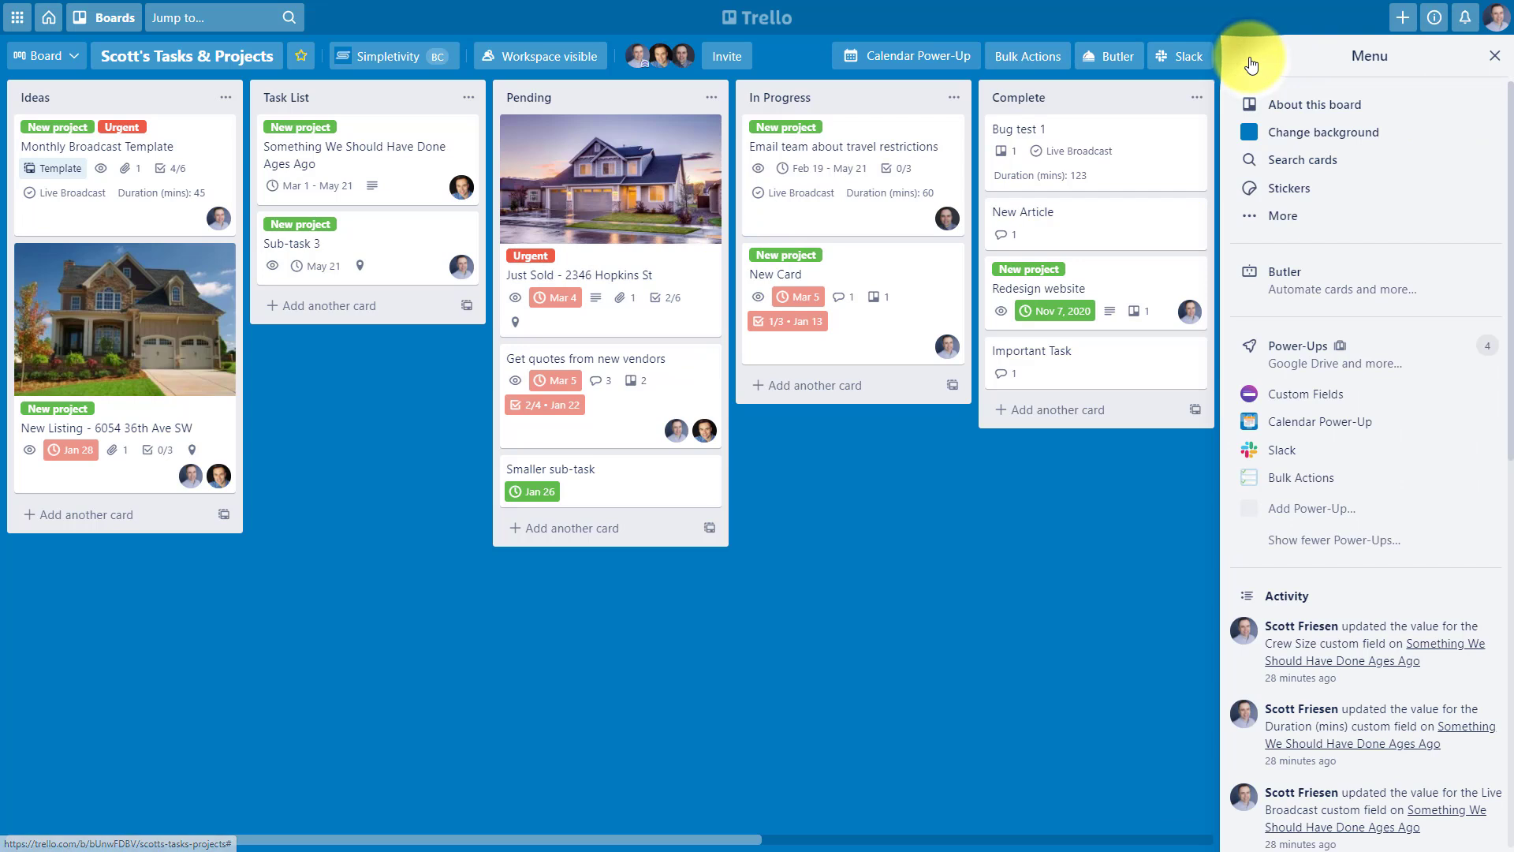
{"action": "left_click", "coordinate": [1296, 228]}
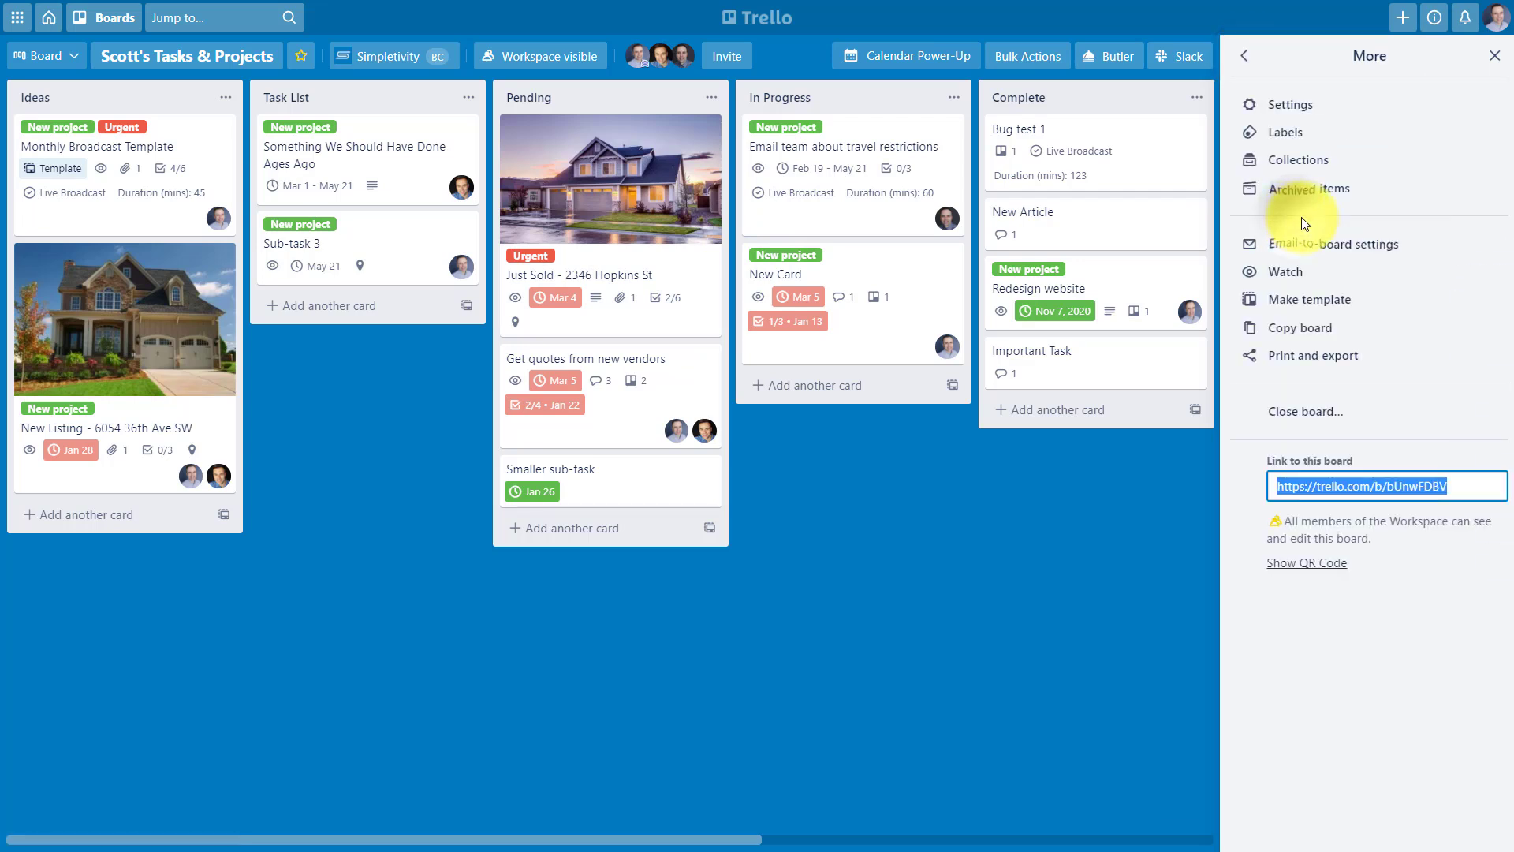
{"action": "left_click", "coordinate": [1307, 331]}
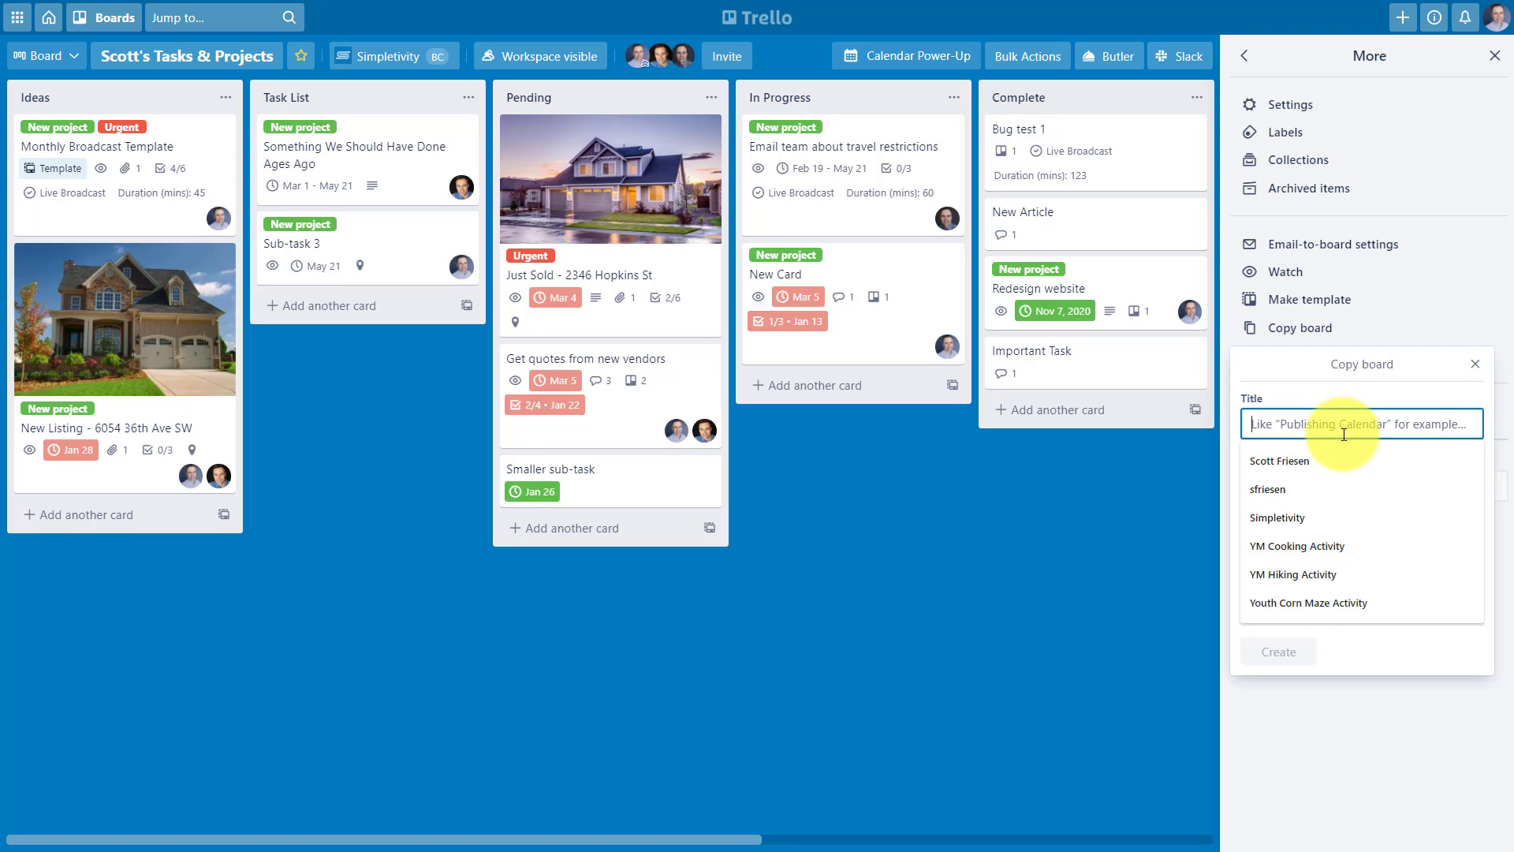
{"action": "left_click", "coordinate": [1369, 665]}
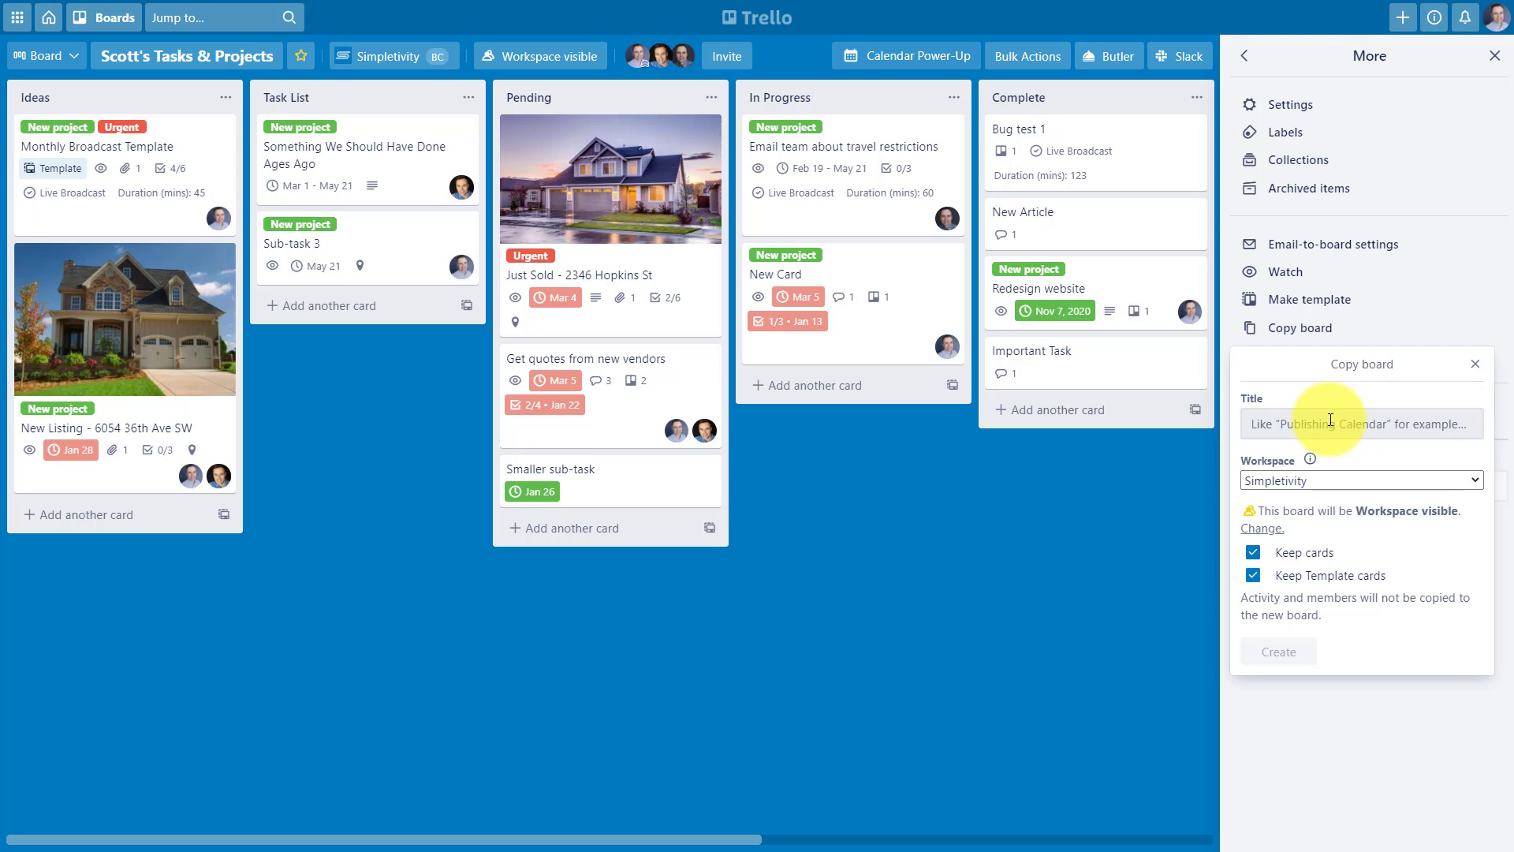
{"action": "left_click", "coordinate": [925, 523]}
{"action": "left_click", "coordinate": [1473, 365]}
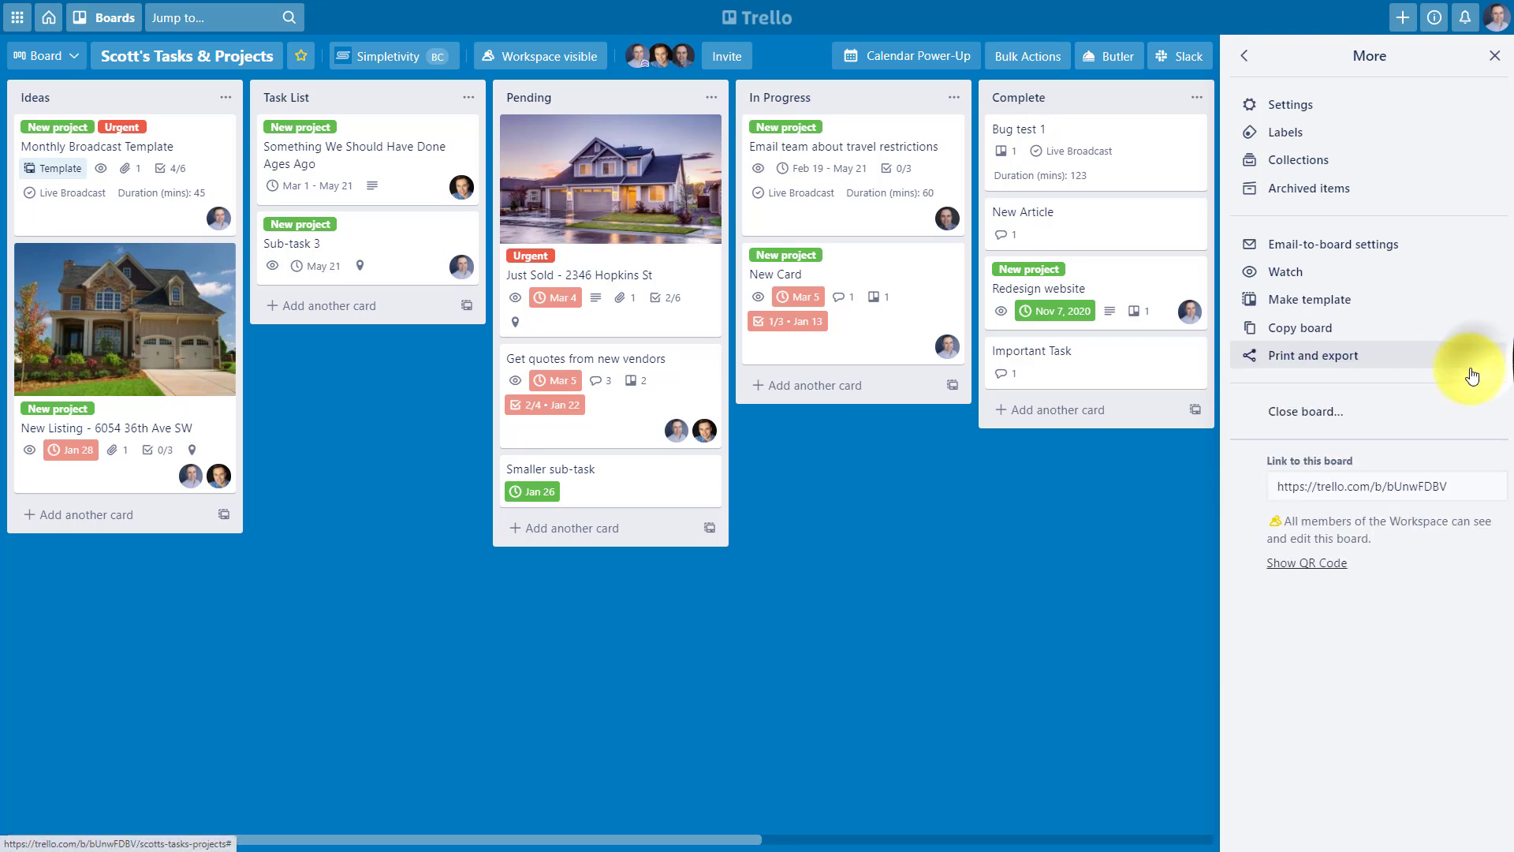
Search the Power-Ups directory for 'back' and open the Backups for Trello details
{"action": "left_click", "coordinate": [1245, 56]}
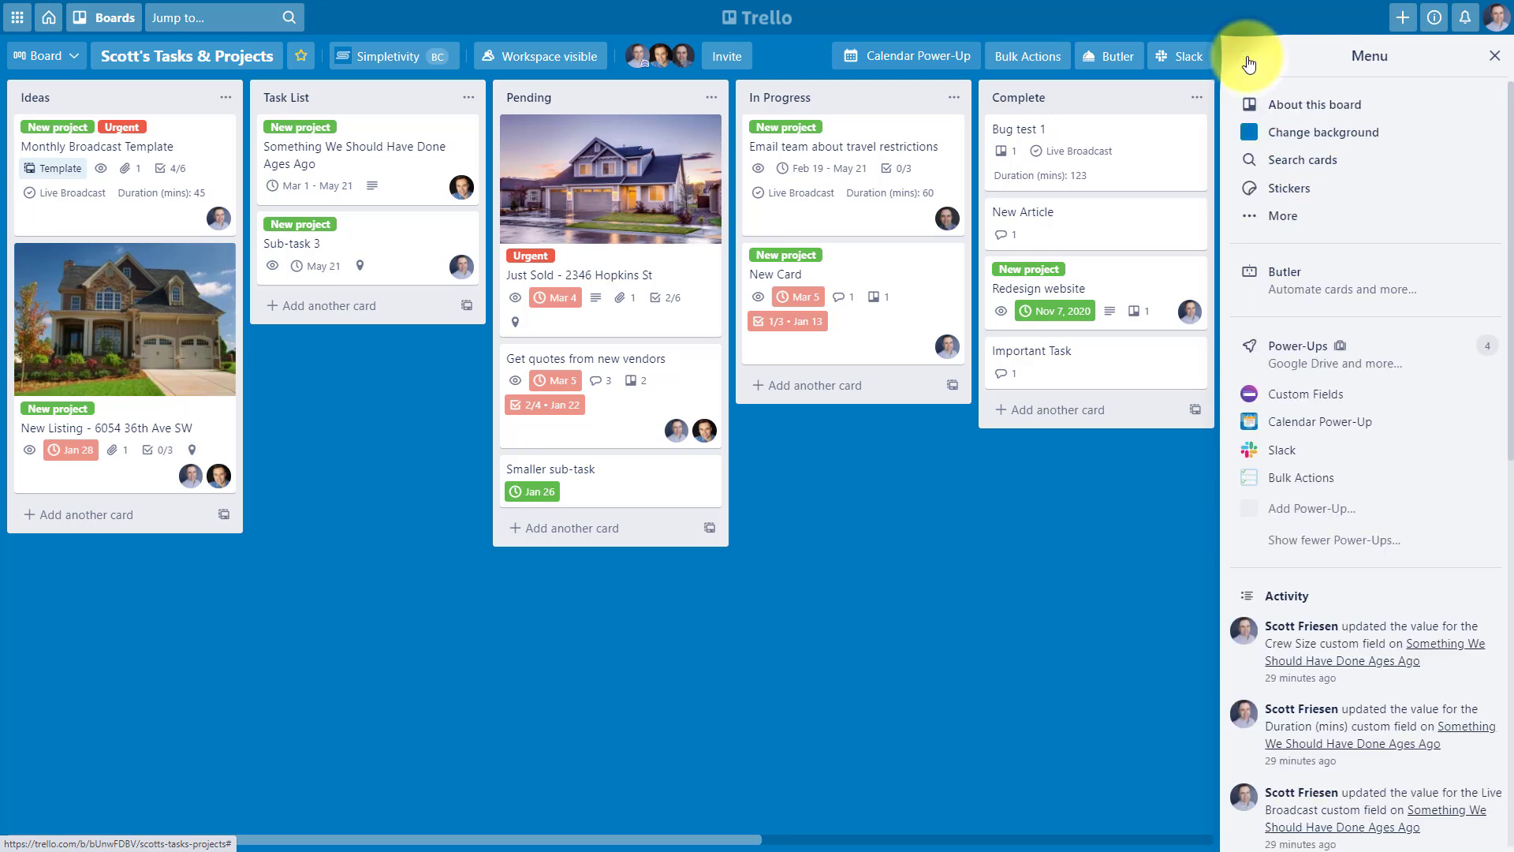
{"action": "left_click", "coordinate": [1300, 347]}
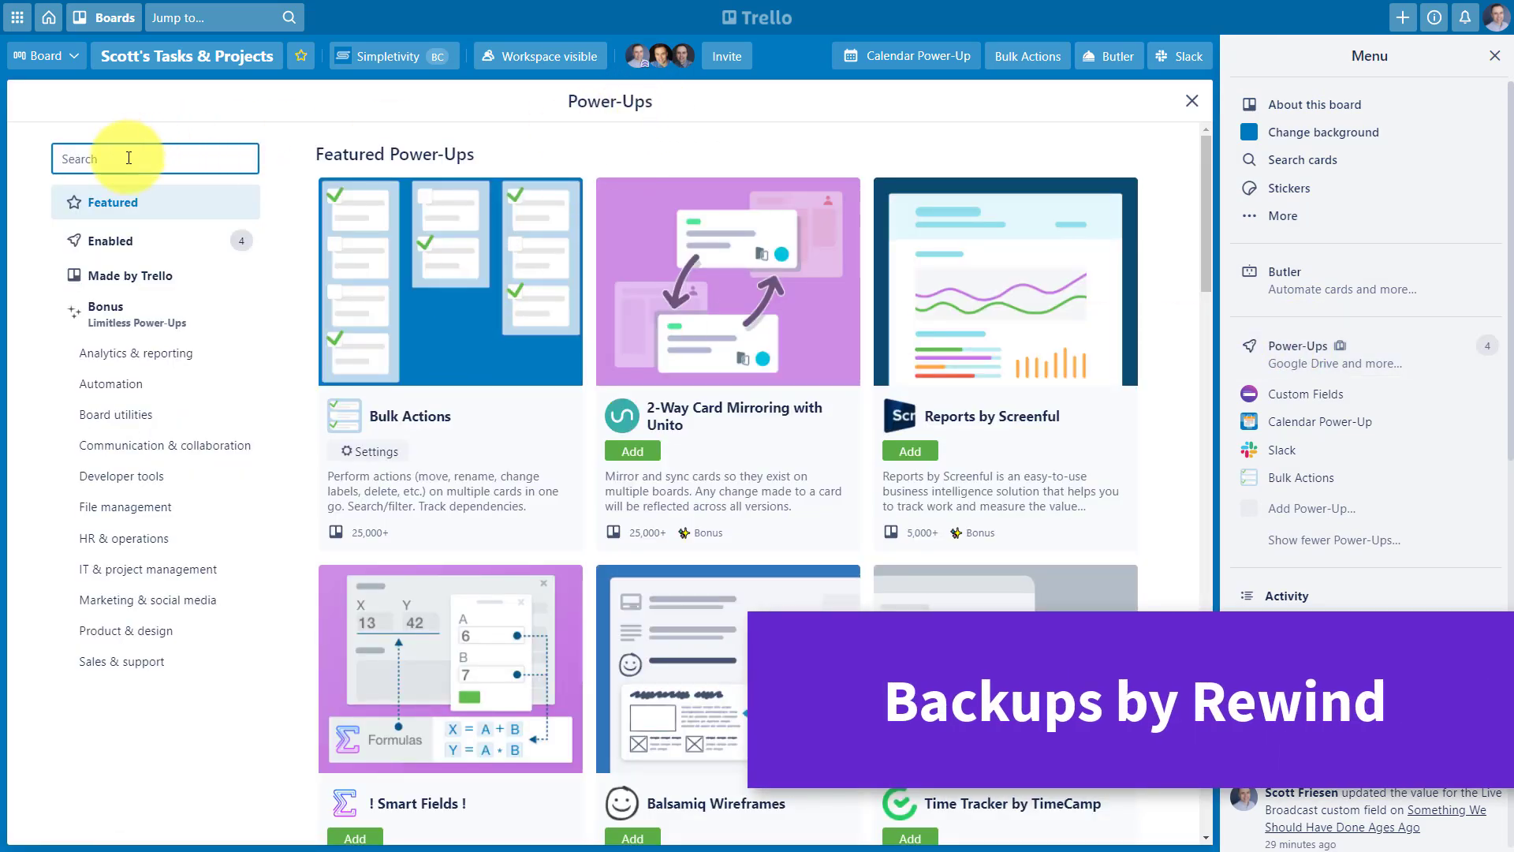
{"action": "type", "text": "back"}
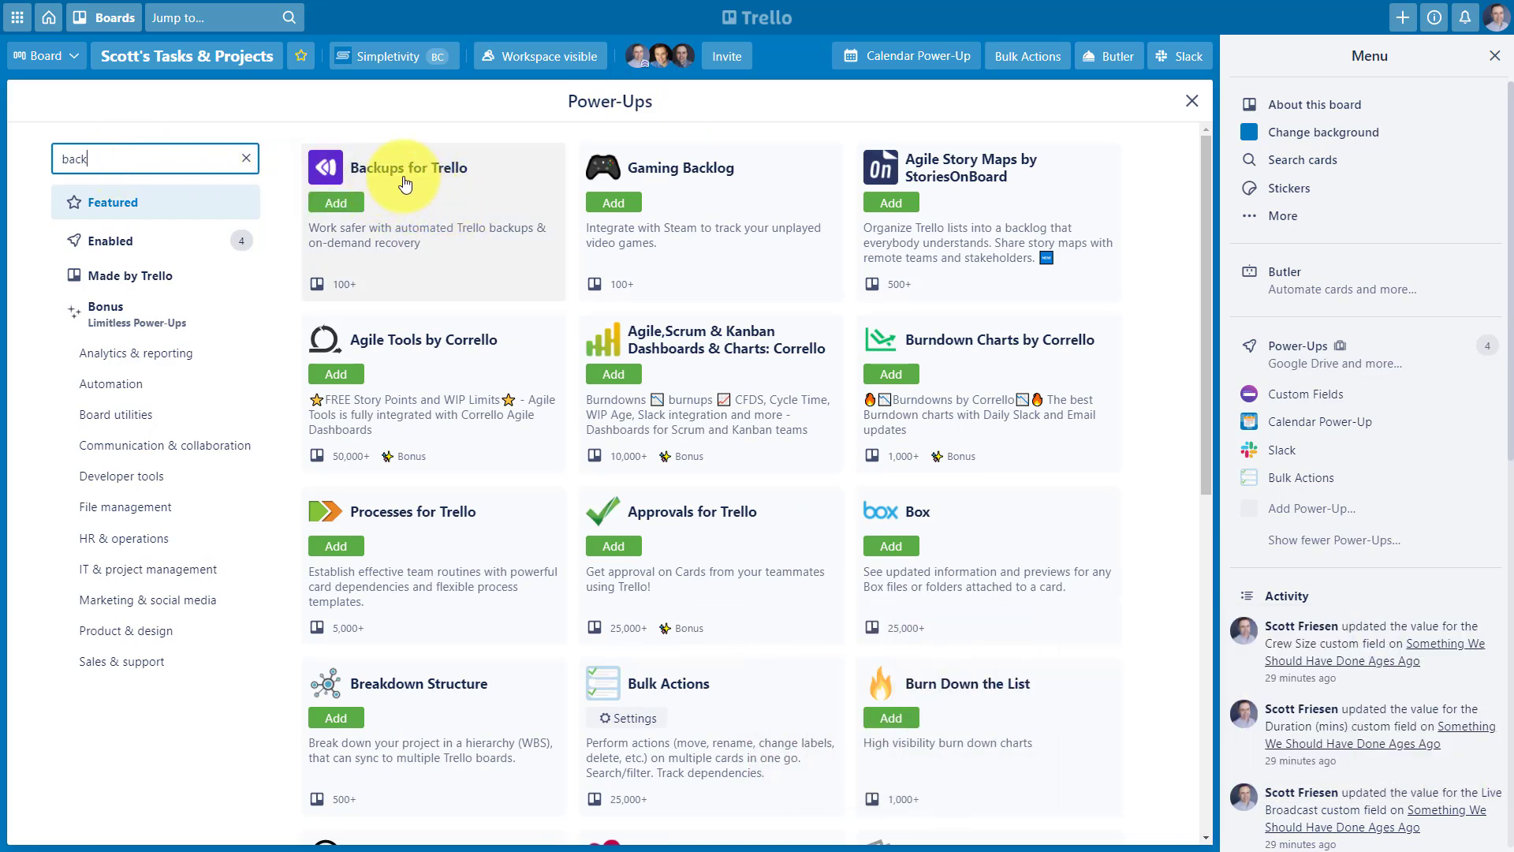
{"action": "left_click", "coordinate": [418, 184]}
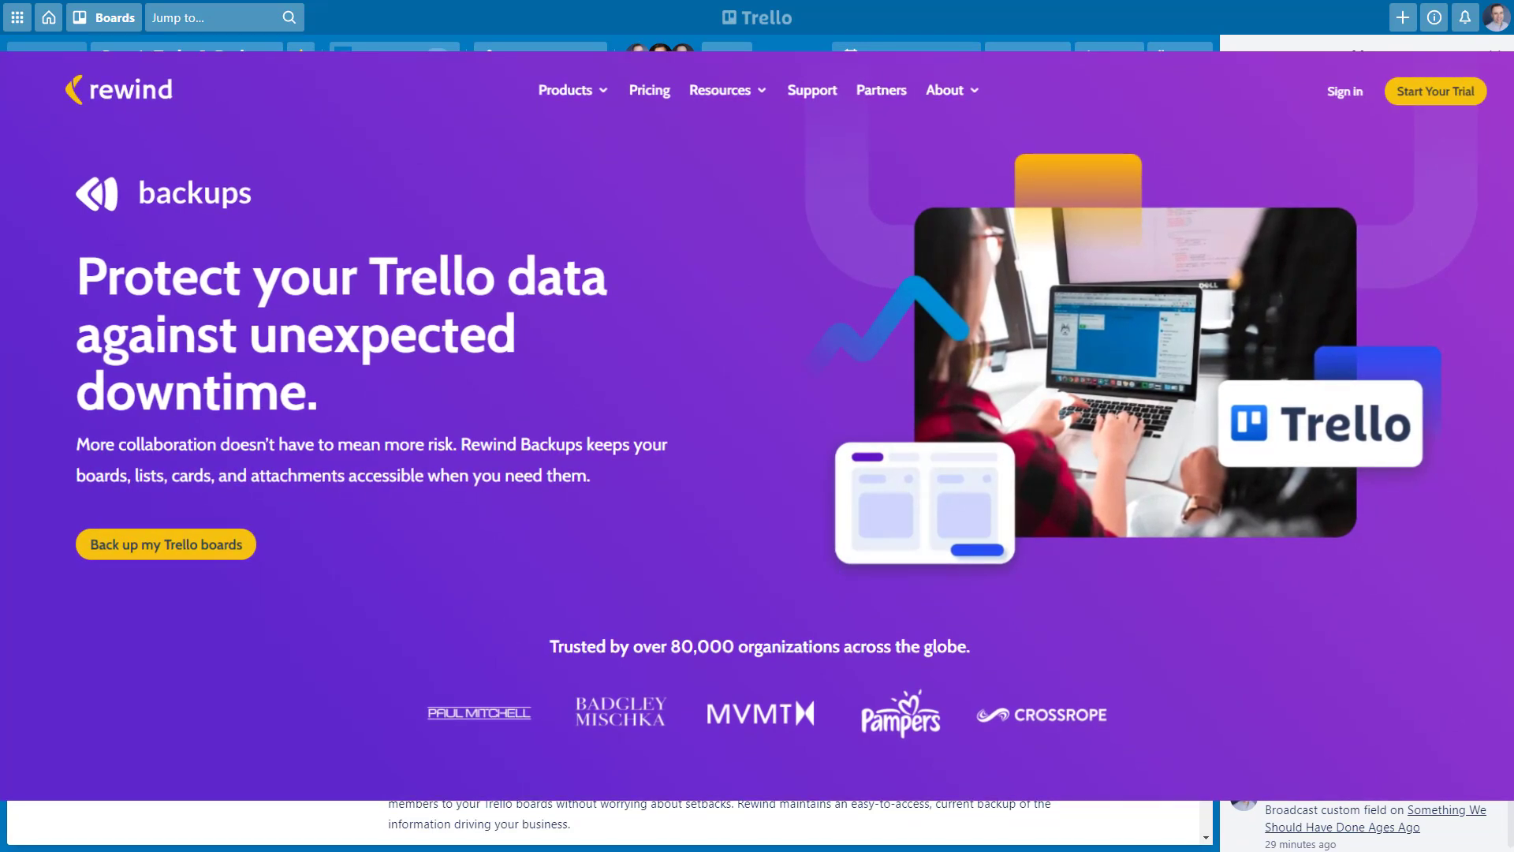
{"action": "scroll", "coordinate": [607, 821], "scroll_direction": "down", "scroll_amount": 3}
{"action": "scroll", "coordinate": [607, 820], "scroll_direction": "down", "scroll_amount": 4}
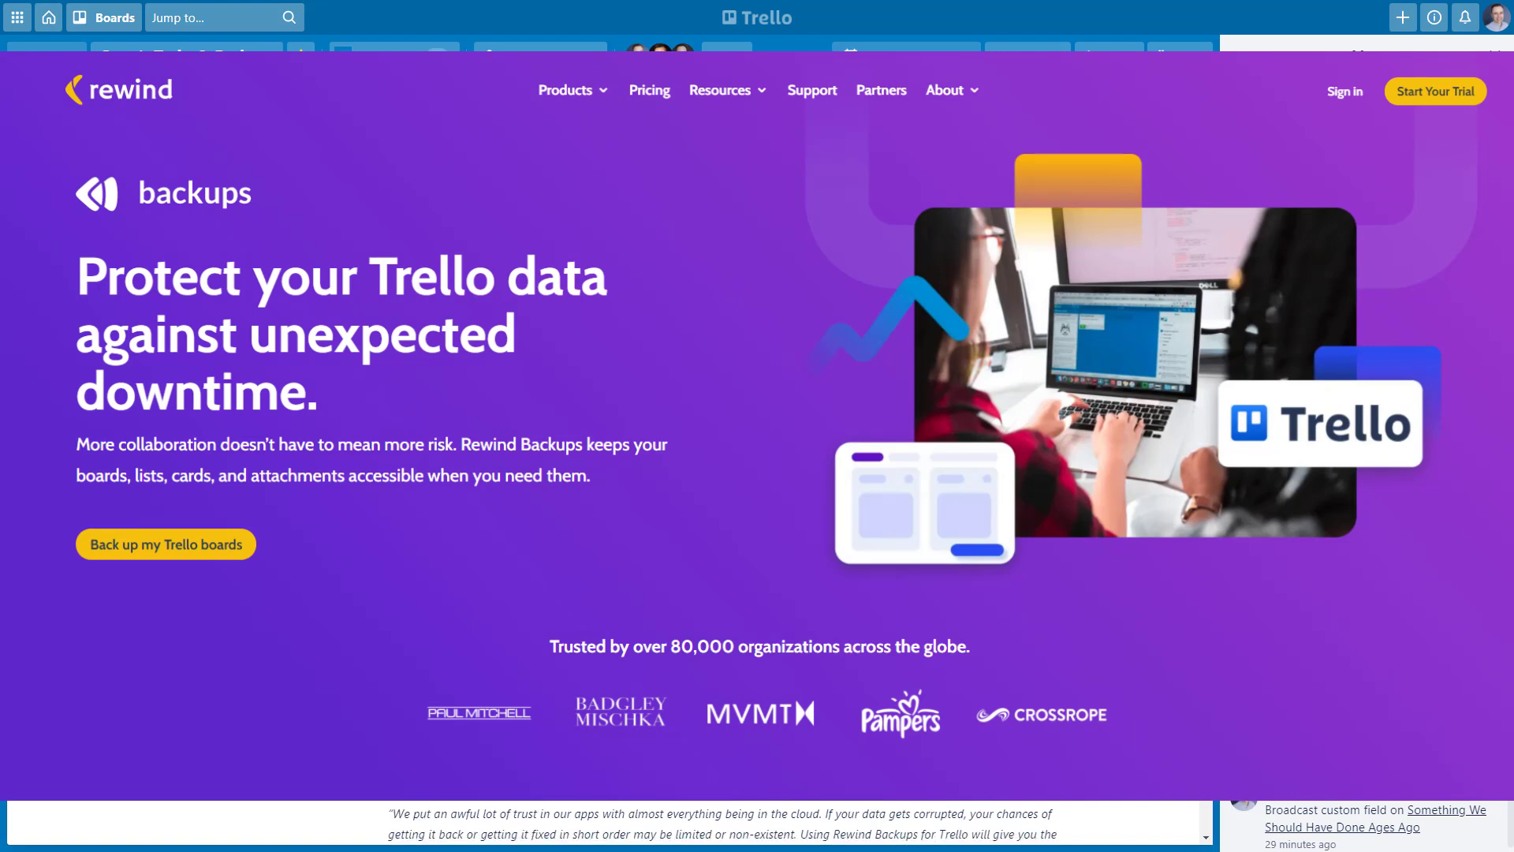
{"action": "scroll", "coordinate": [608, 821], "scroll_direction": "down", "scroll_amount": 3}
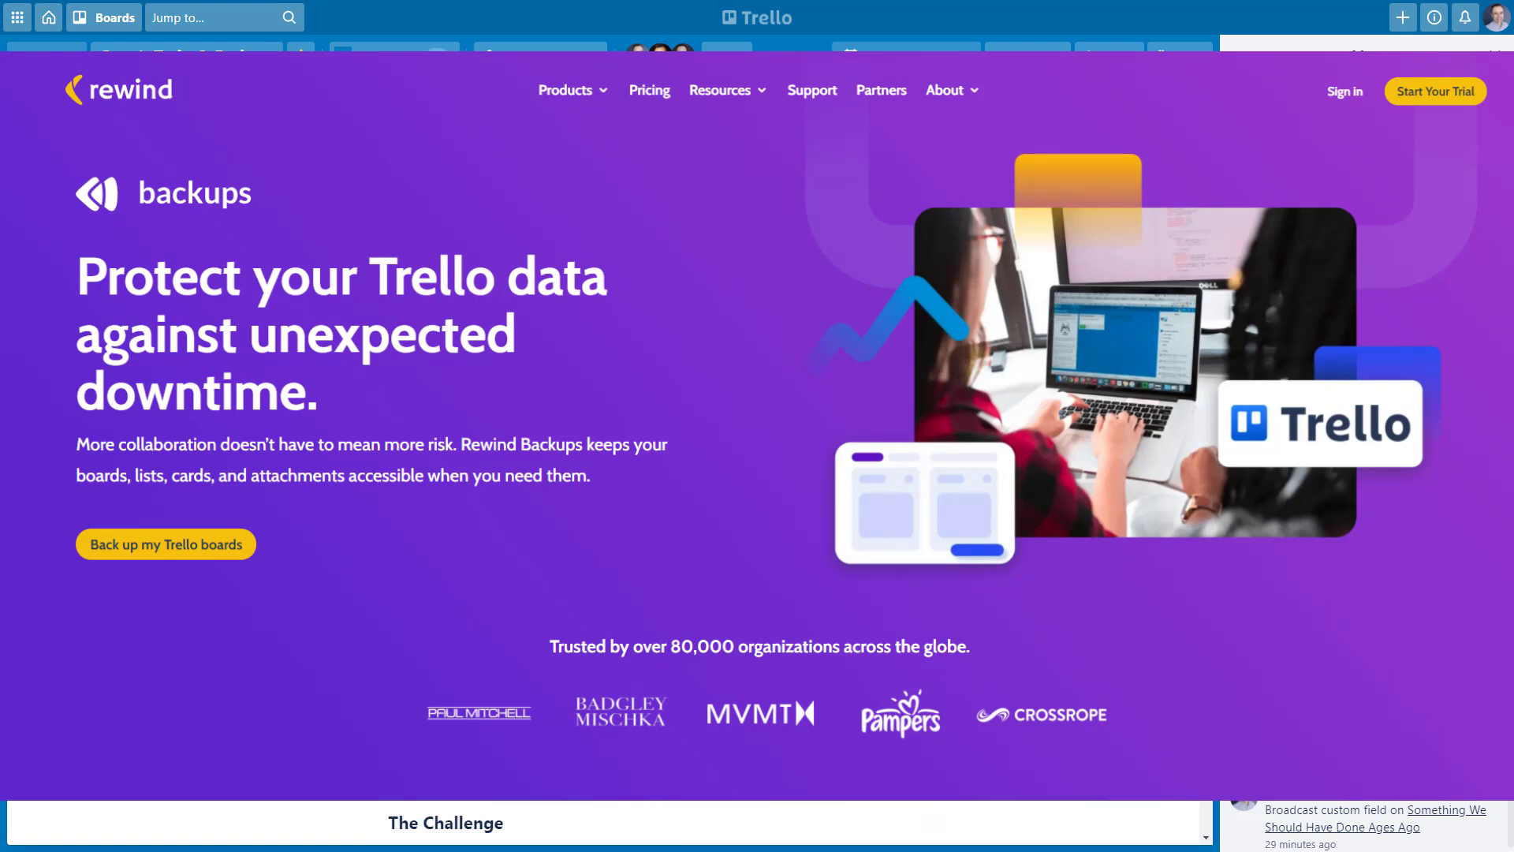
{"action": "left_click_drag", "start_coordinate": [1200, 473], "coordinate": [1172, 703]}
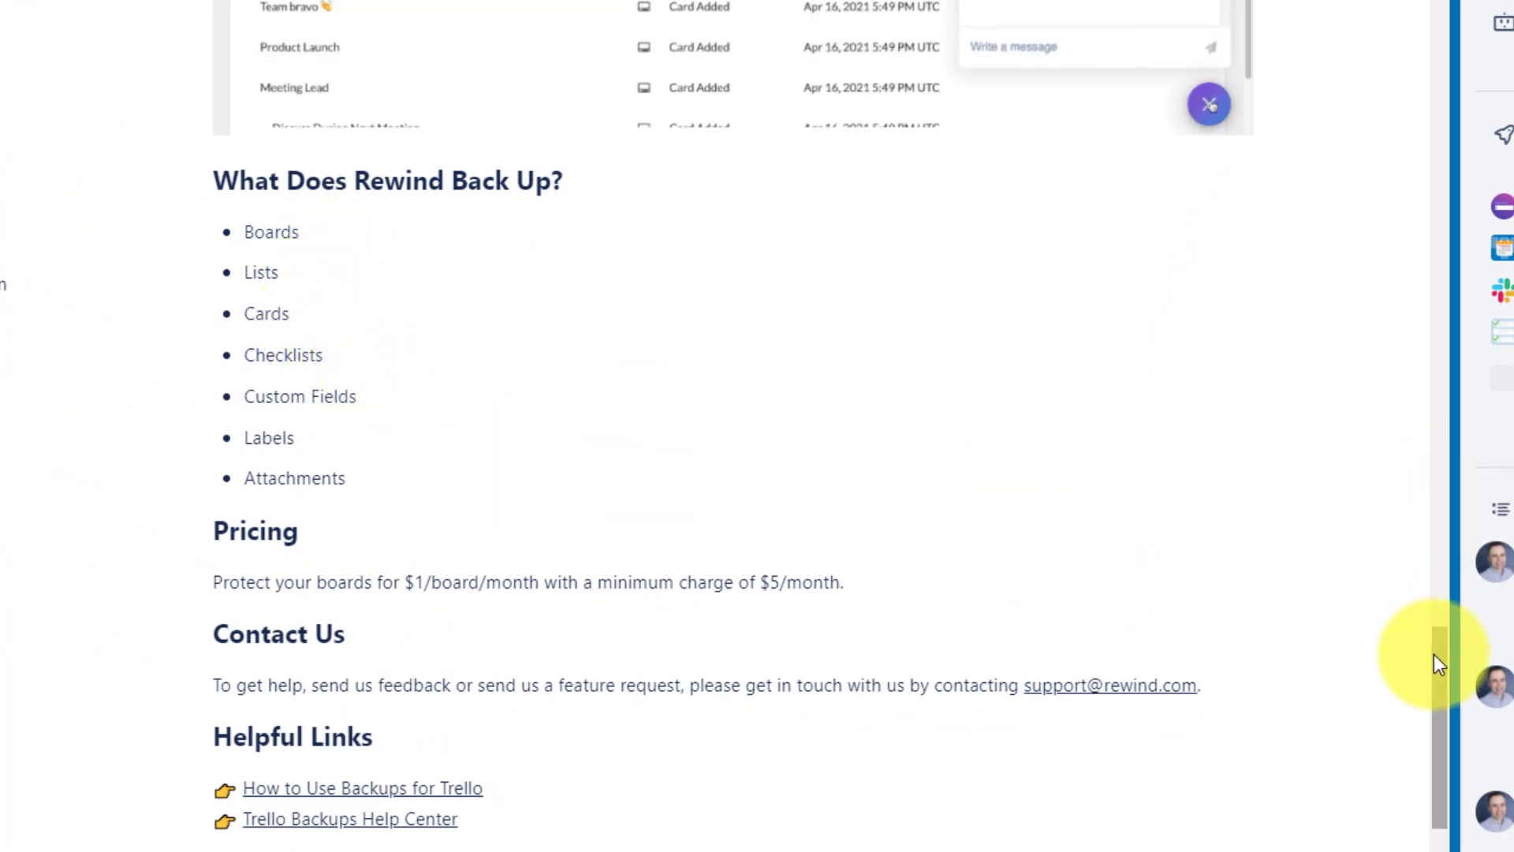
{"action": "left_click_drag", "start_coordinate": [1434, 654], "coordinate": [1422, 581]}
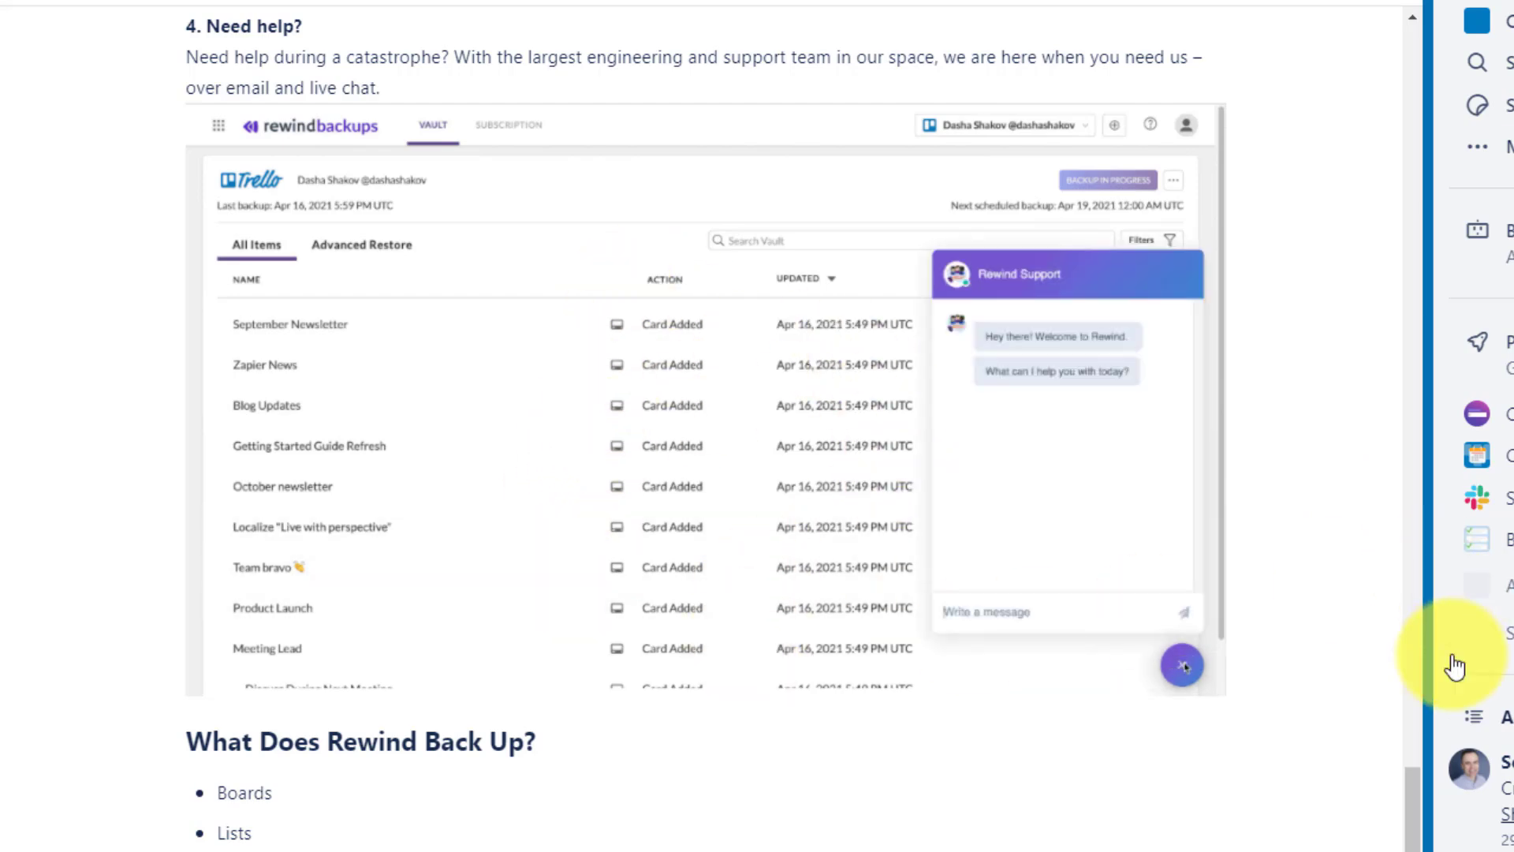
{"action": "left_click_drag", "start_coordinate": [1410, 823], "coordinate": [1414, 658]}
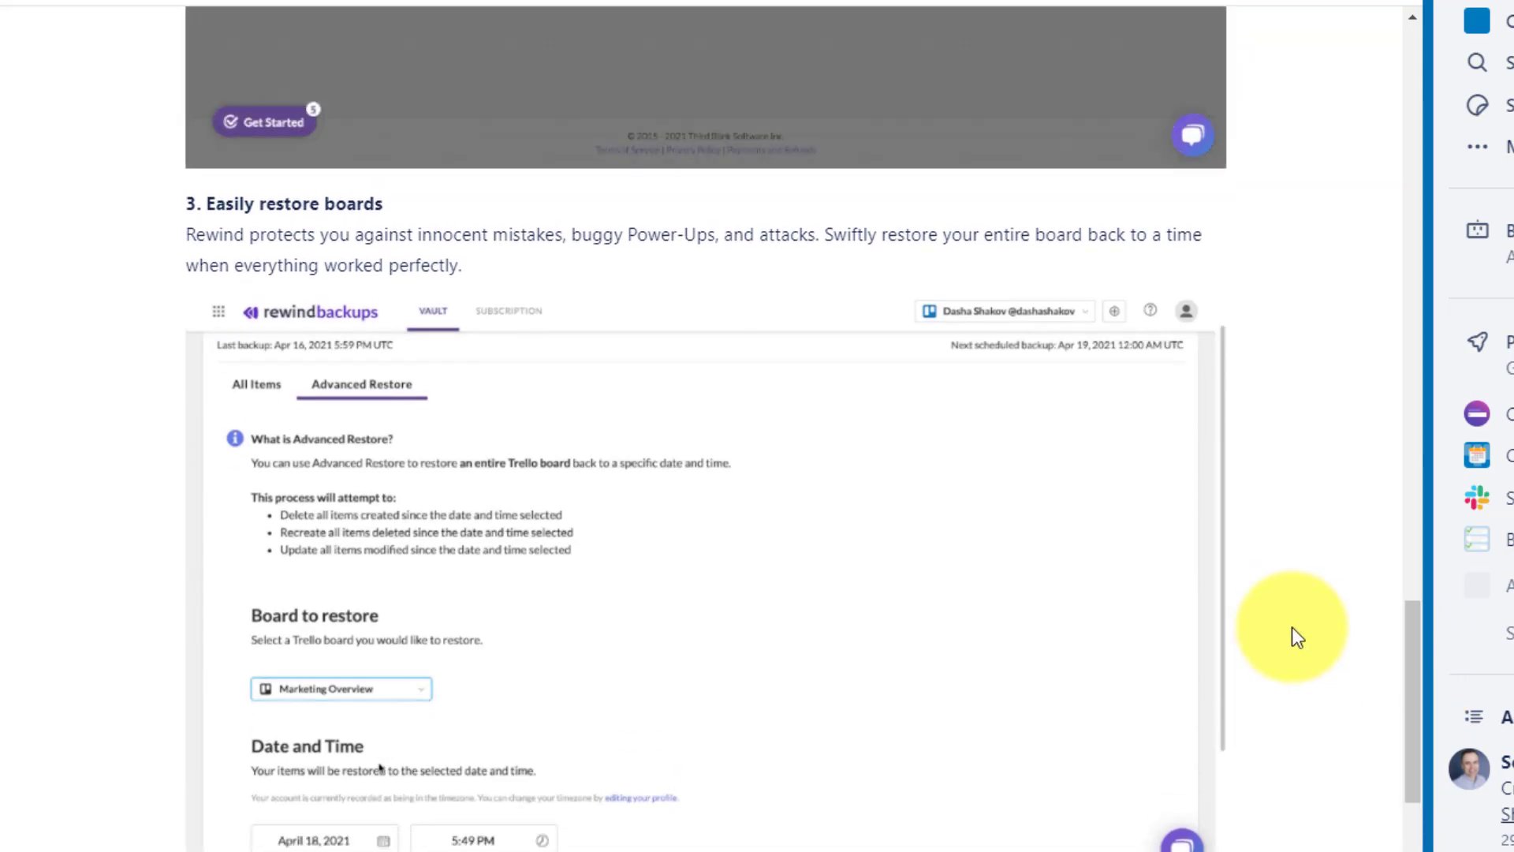
{"action": "scroll", "coordinate": [1297, 635], "scroll_direction": "down", "scroll_amount": 5}
{"action": "scroll", "coordinate": [1294, 631], "scroll_direction": "down", "scroll_amount": 2}
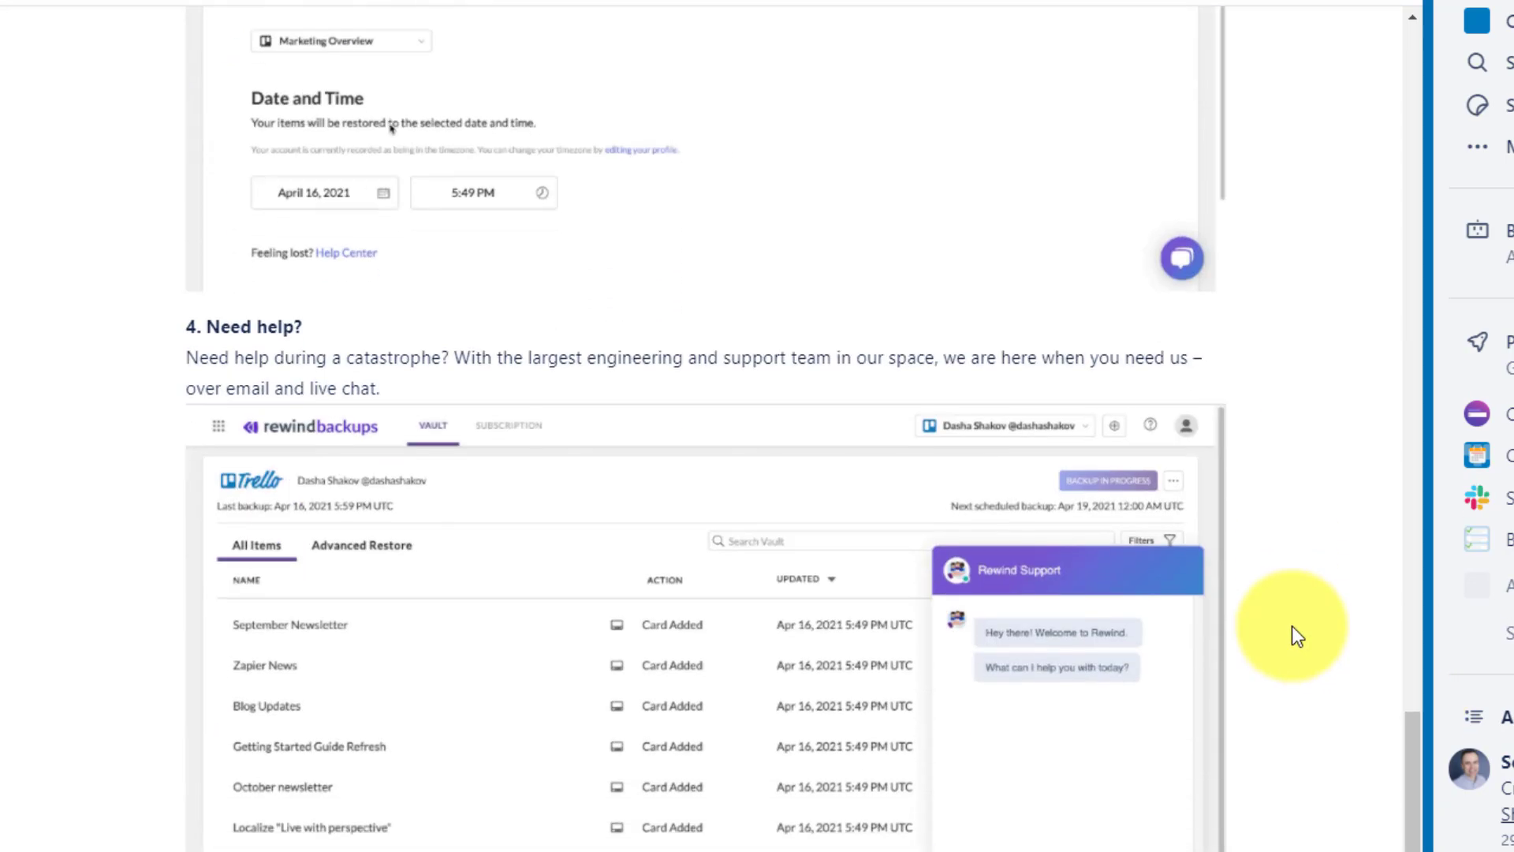
{"action": "scroll", "coordinate": [1294, 630], "scroll_direction": "up", "scroll_amount": 6}
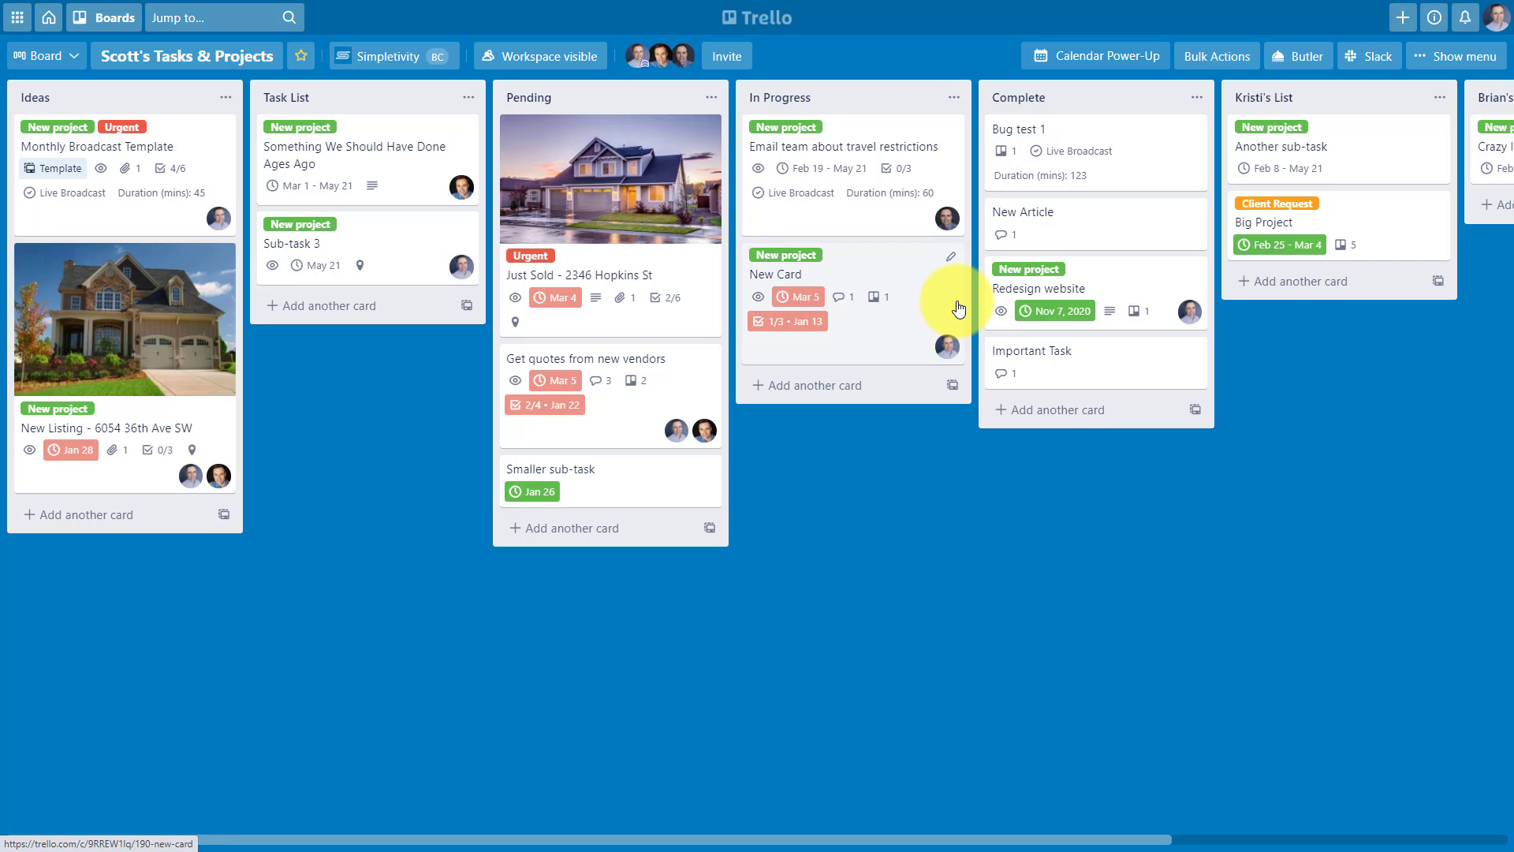
Go to Settings from the profile avatar's Account menu
{"action": "left_click", "coordinate": [1498, 19]}
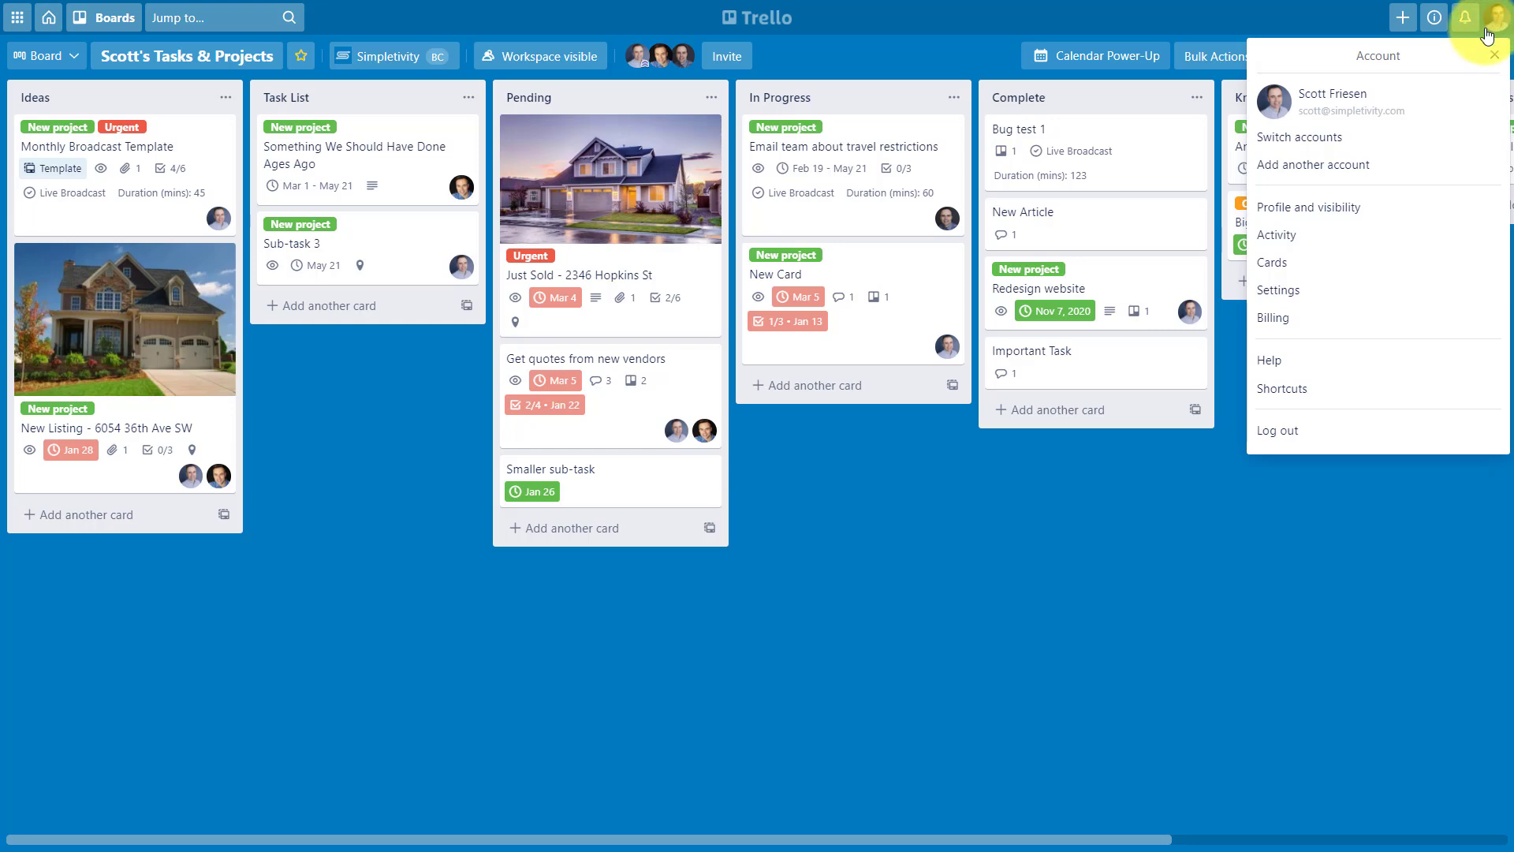
{"action": "left_click", "coordinate": [1275, 297]}
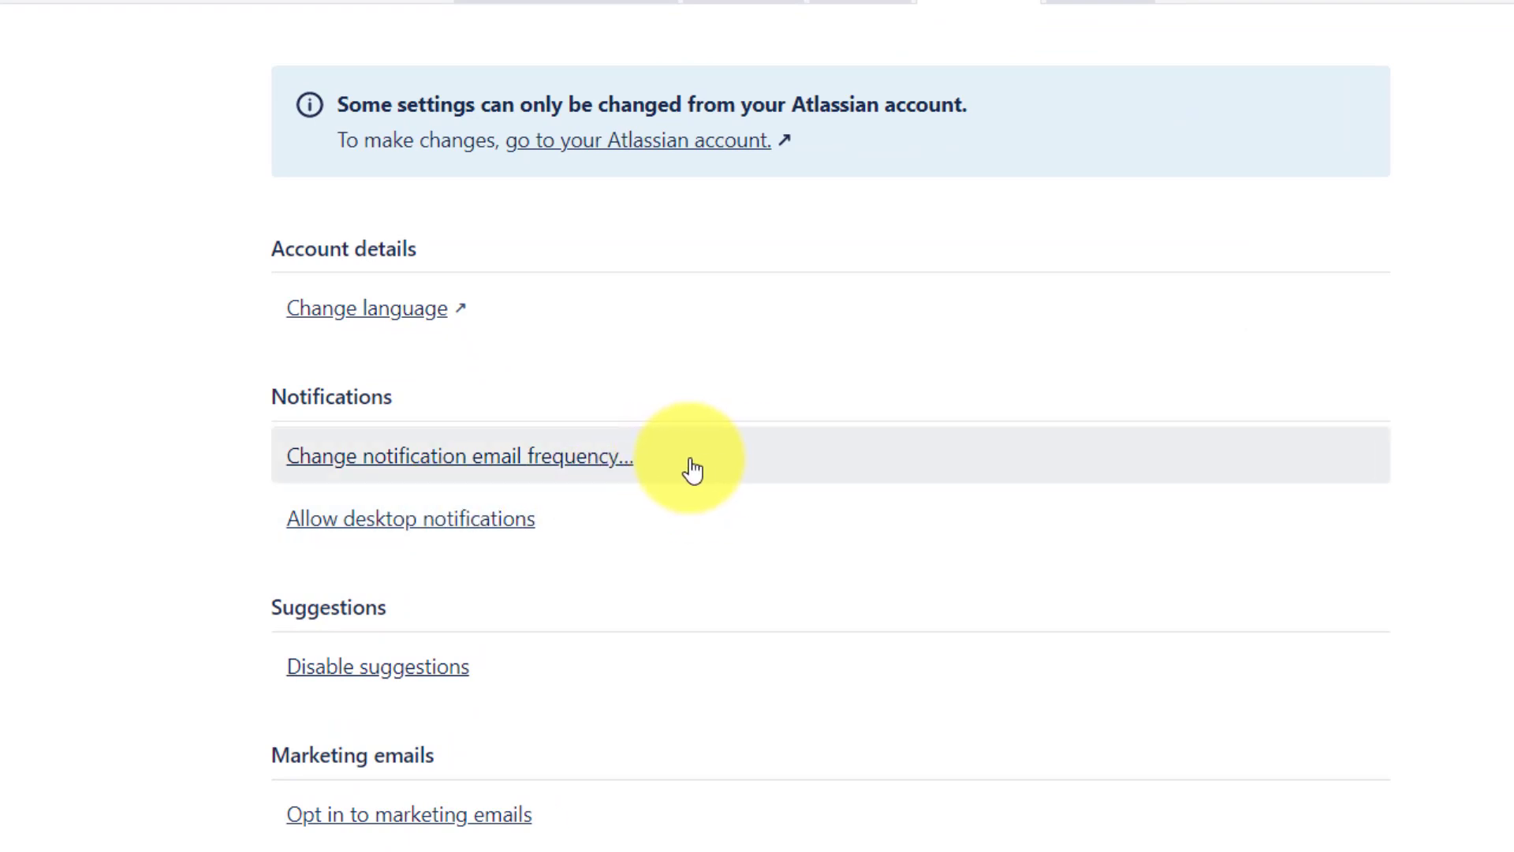
Show the notification email frequency choices, currently set to Periodically
{"action": "left_click", "coordinate": [486, 461]}
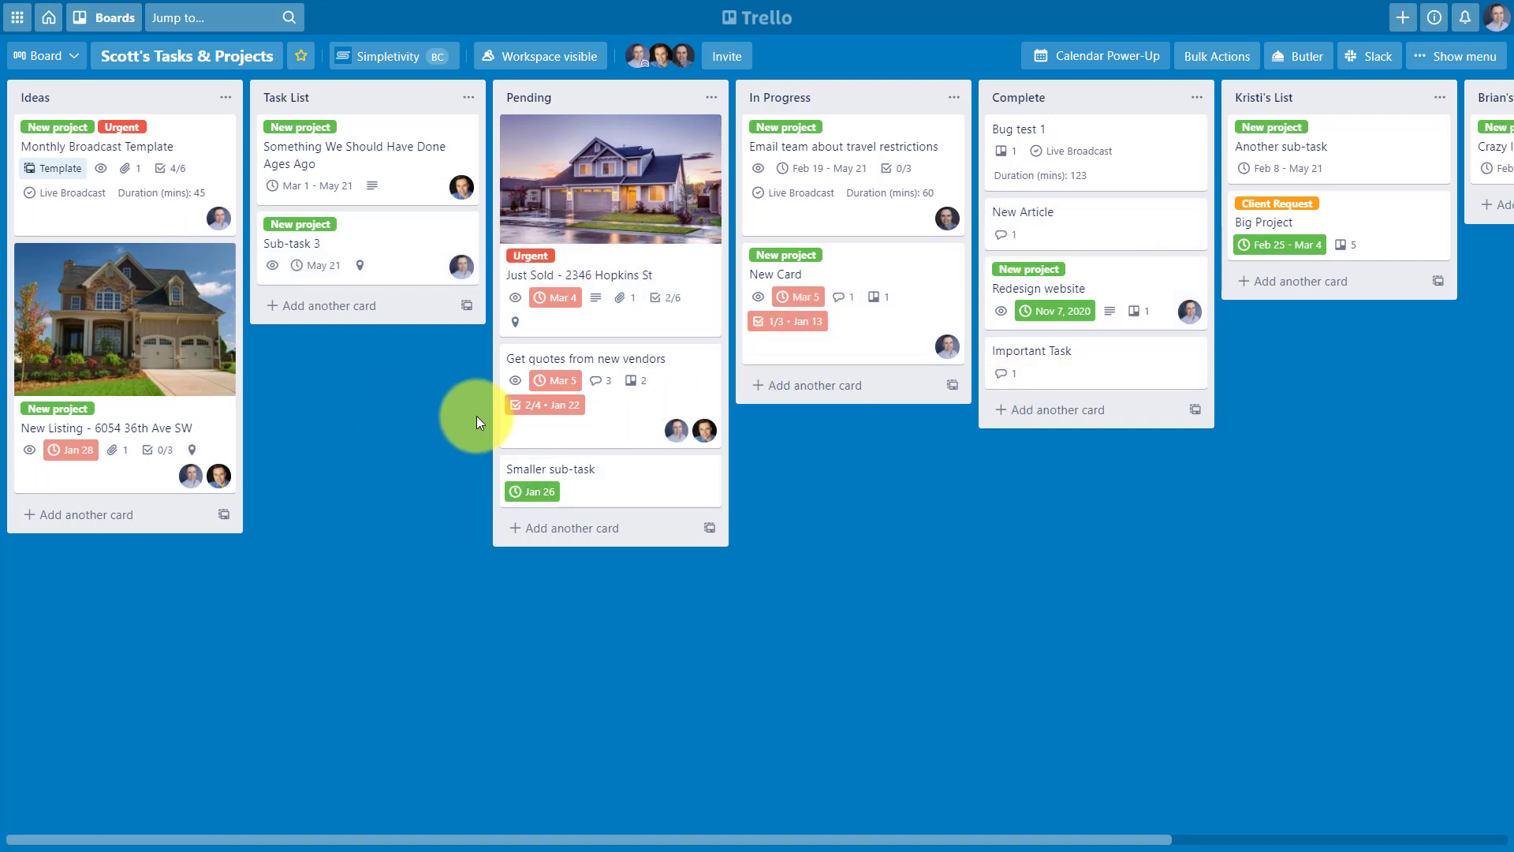
Switch the board to the Workspace table view
{"action": "left_click", "coordinate": [68, 62]}
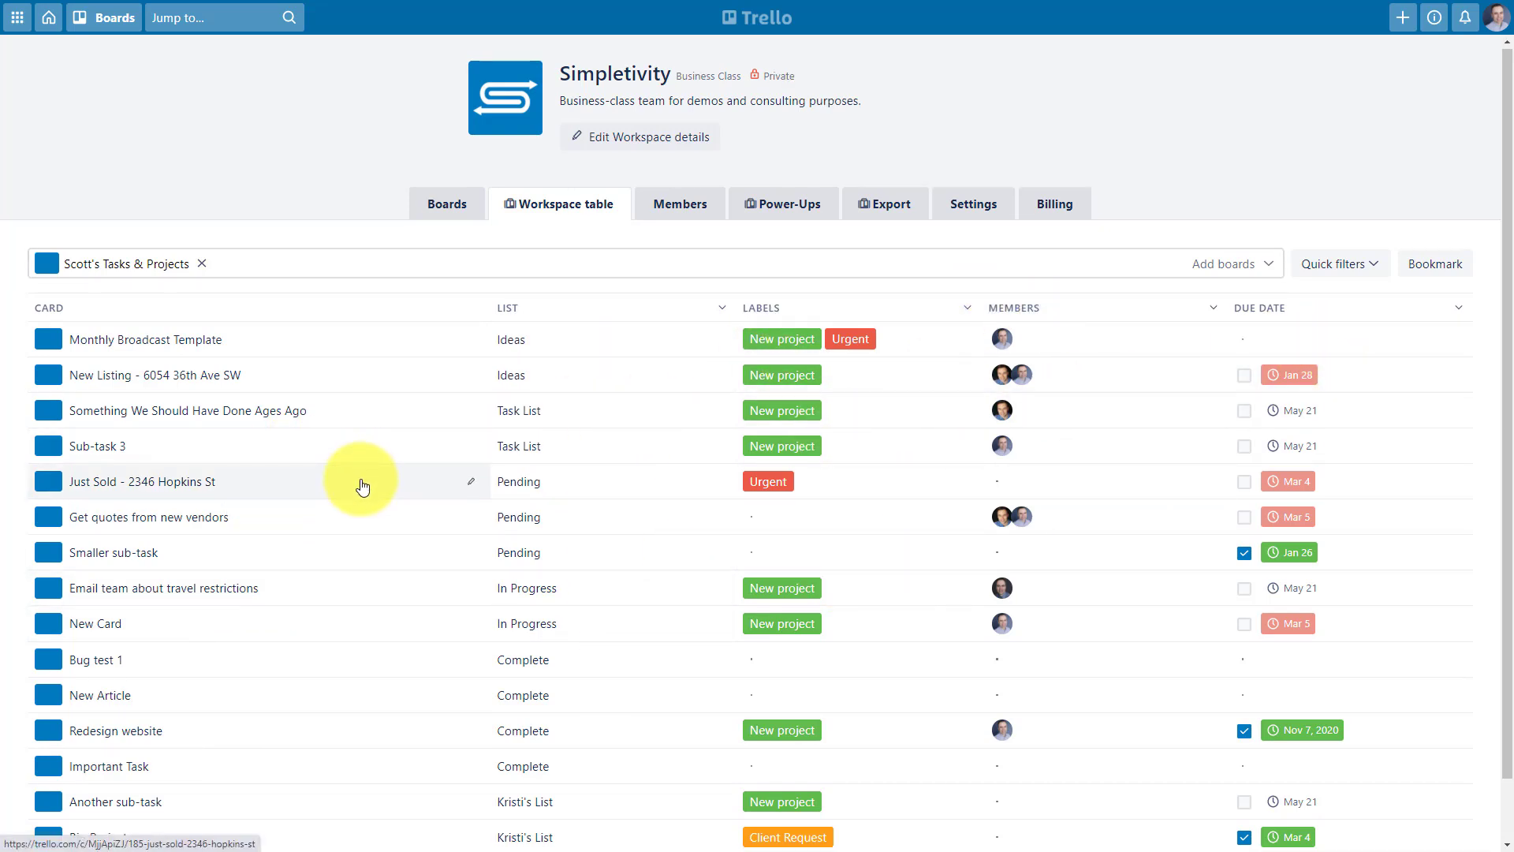
{"action": "scroll", "coordinate": [359, 477], "scroll_direction": "down", "scroll_amount": 1}
{"action": "scroll", "coordinate": [347, 465], "scroll_direction": "up", "scroll_amount": 1}
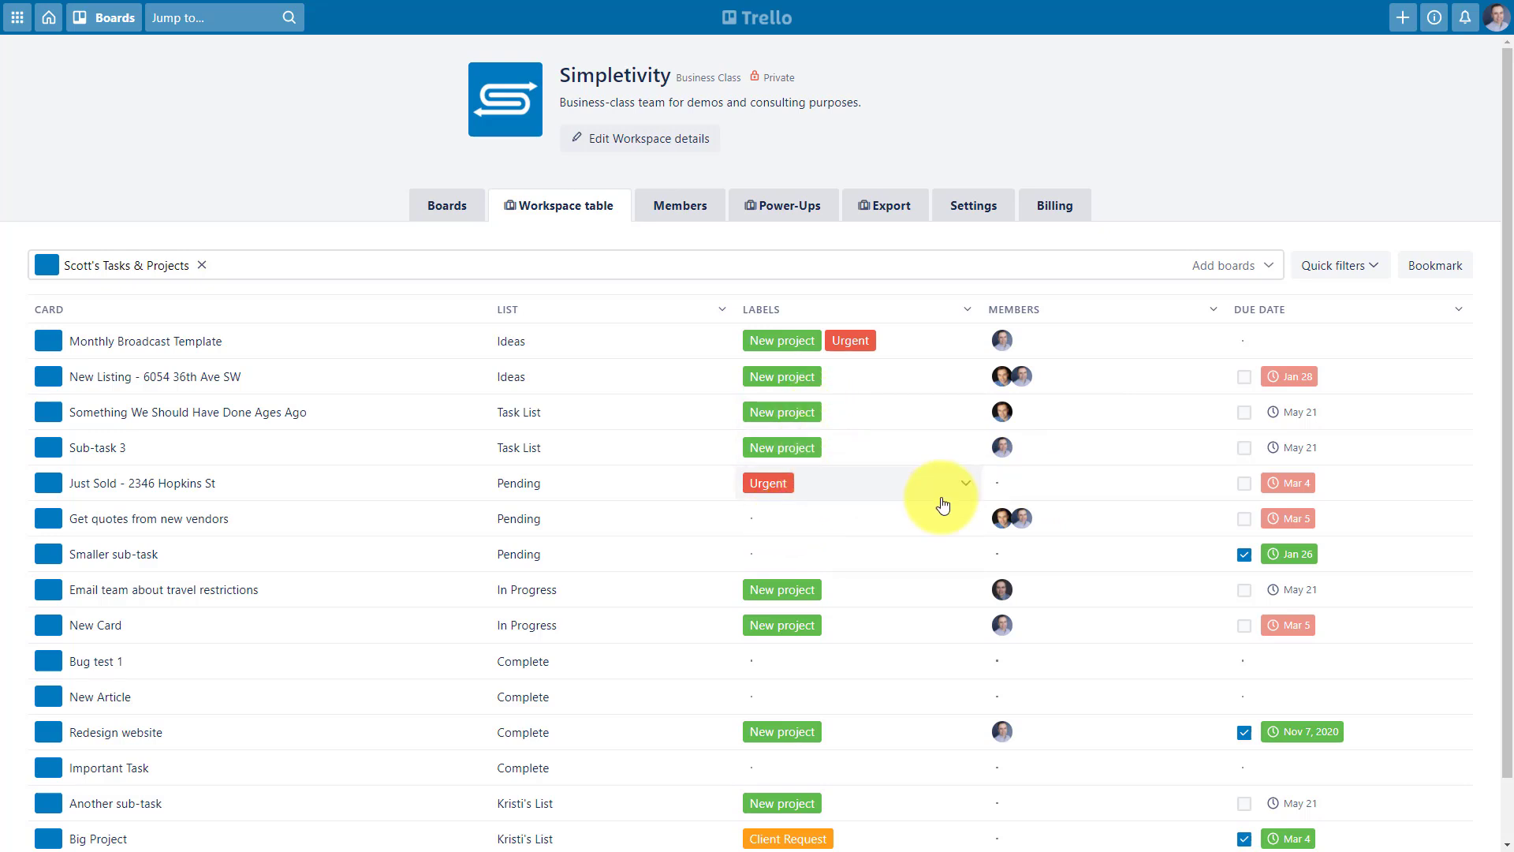
Add yourself as a member of Just Sold and mark New Listing's Jan 28 due date complete
{"action": "left_click", "coordinate": [1000, 487]}
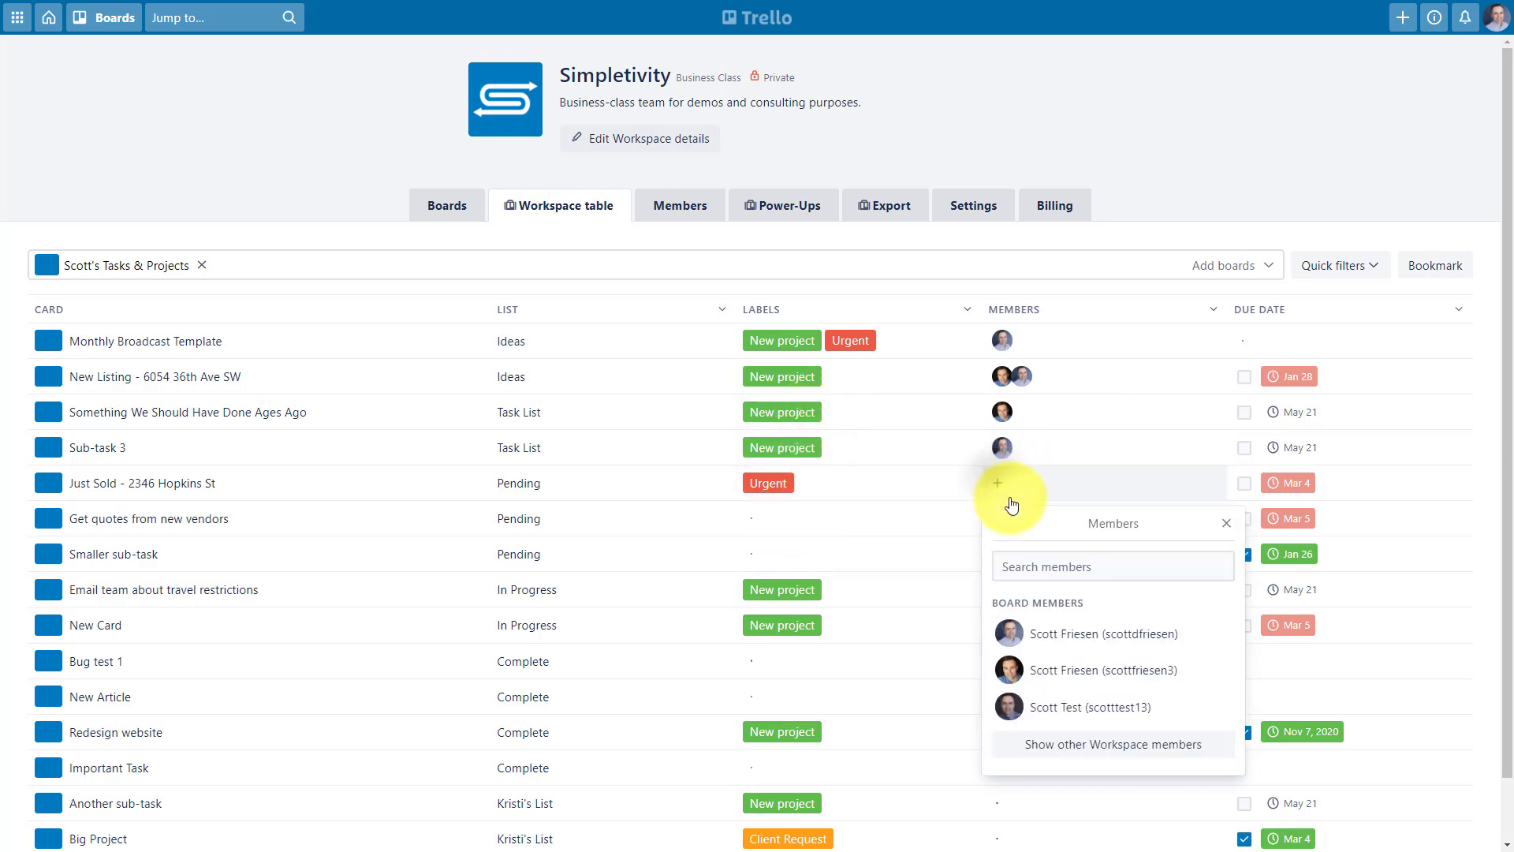
{"action": "left_click", "coordinate": [1060, 632]}
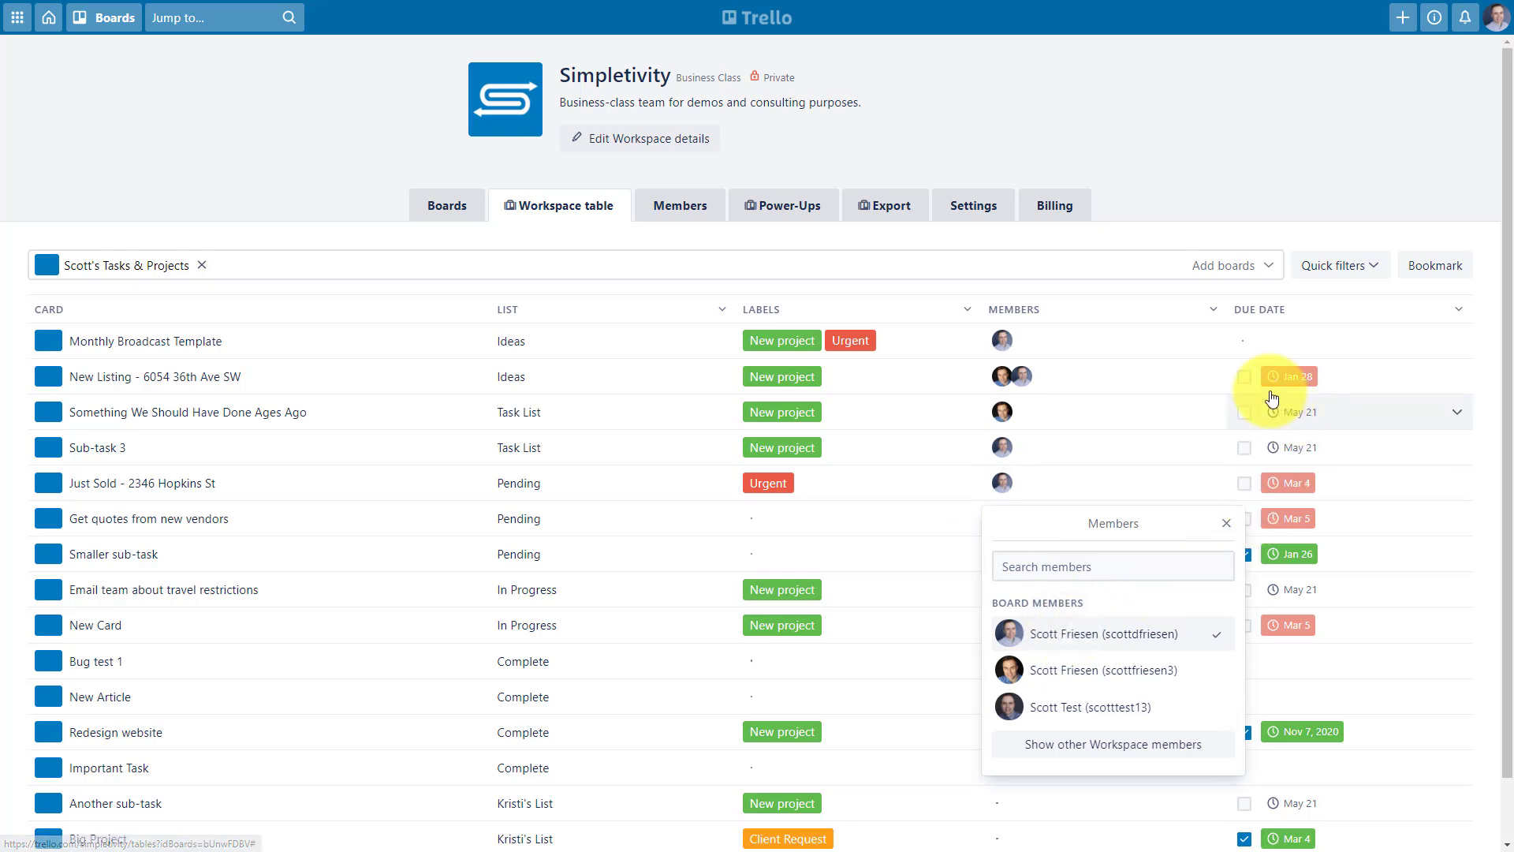
{"action": "left_click", "coordinate": [1252, 378]}
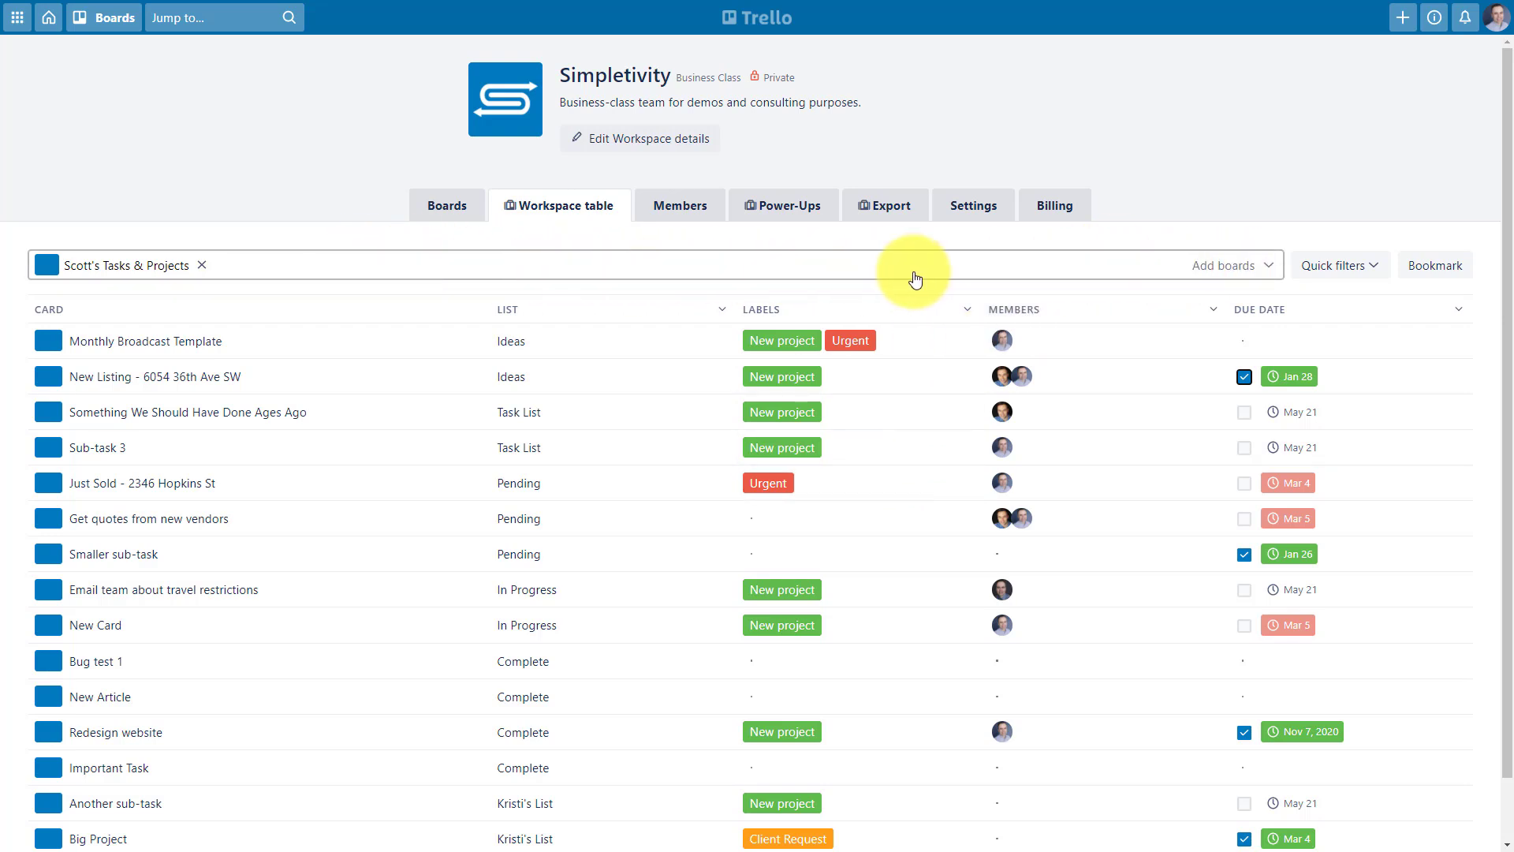
Add Scott Demo Board to the table and scroll through the combined card list
{"action": "left_click", "coordinate": [1229, 274]}
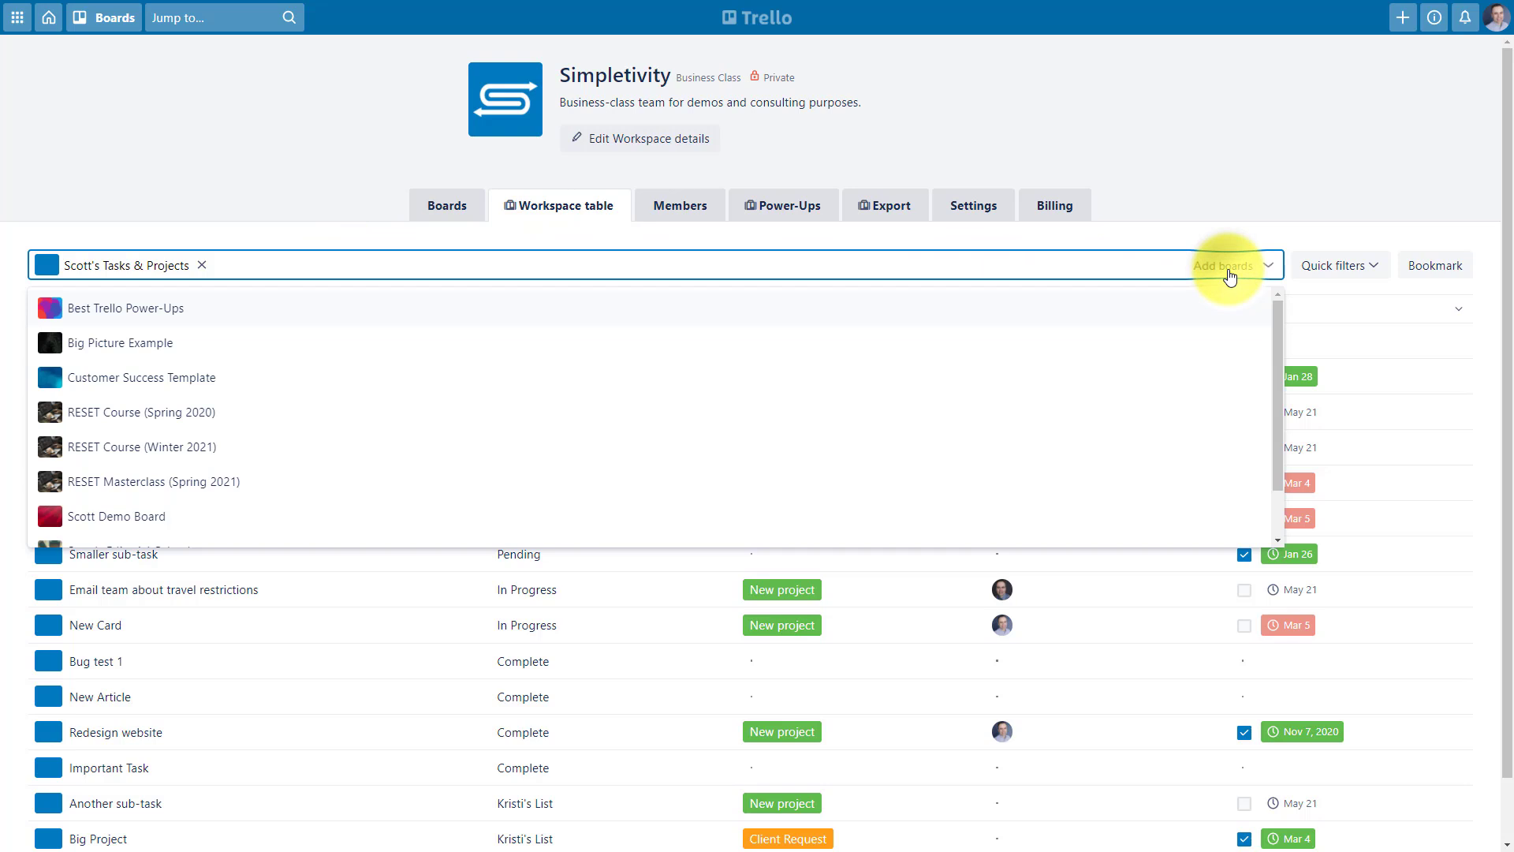
{"action": "left_click", "coordinate": [108, 520]}
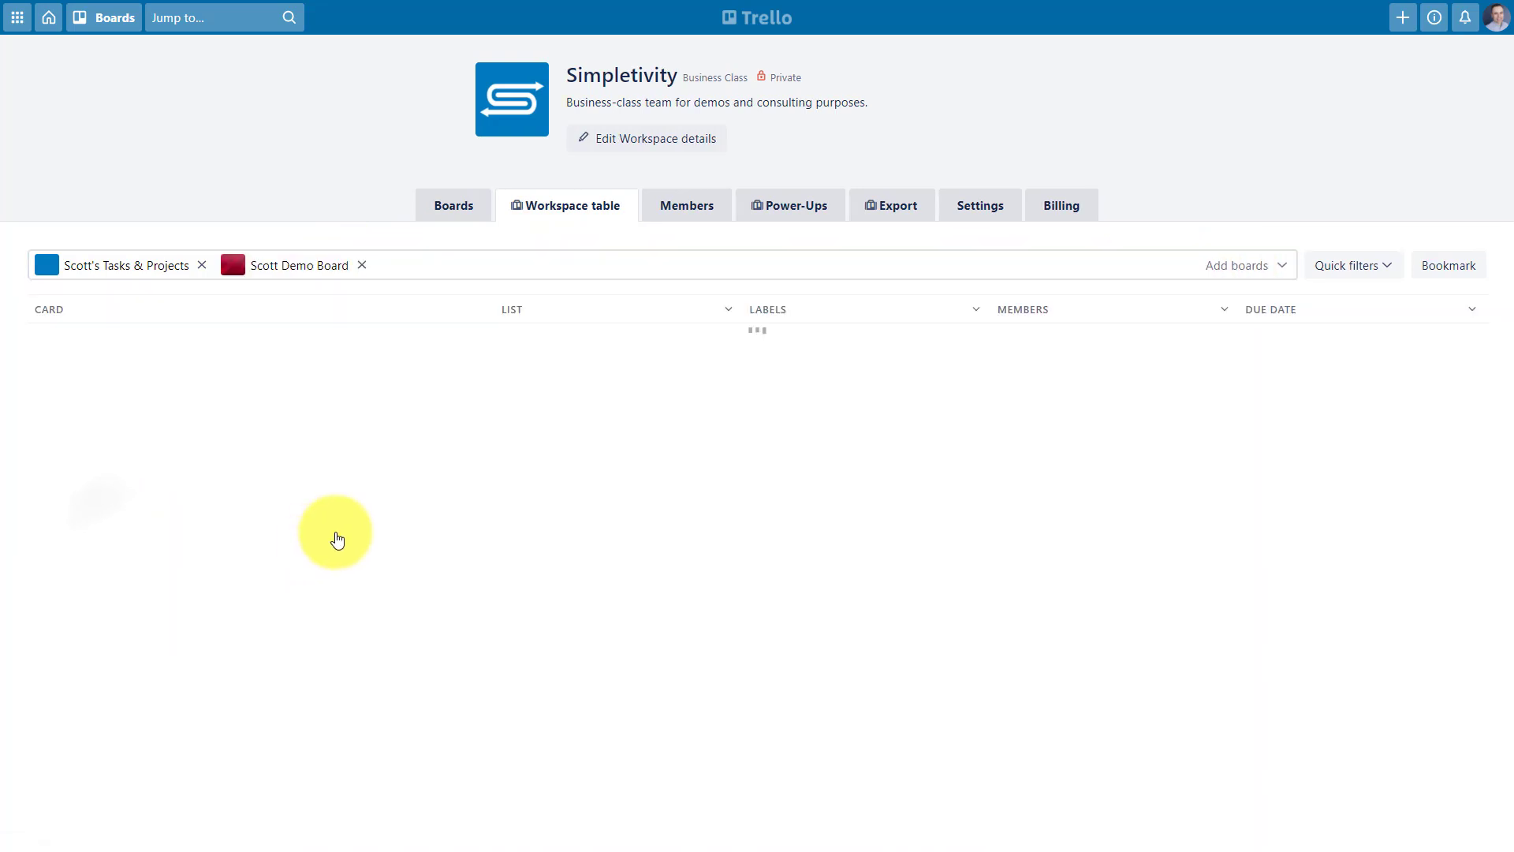
{"action": "scroll", "coordinate": [384, 430], "scroll_direction": "down", "scroll_amount": 5}
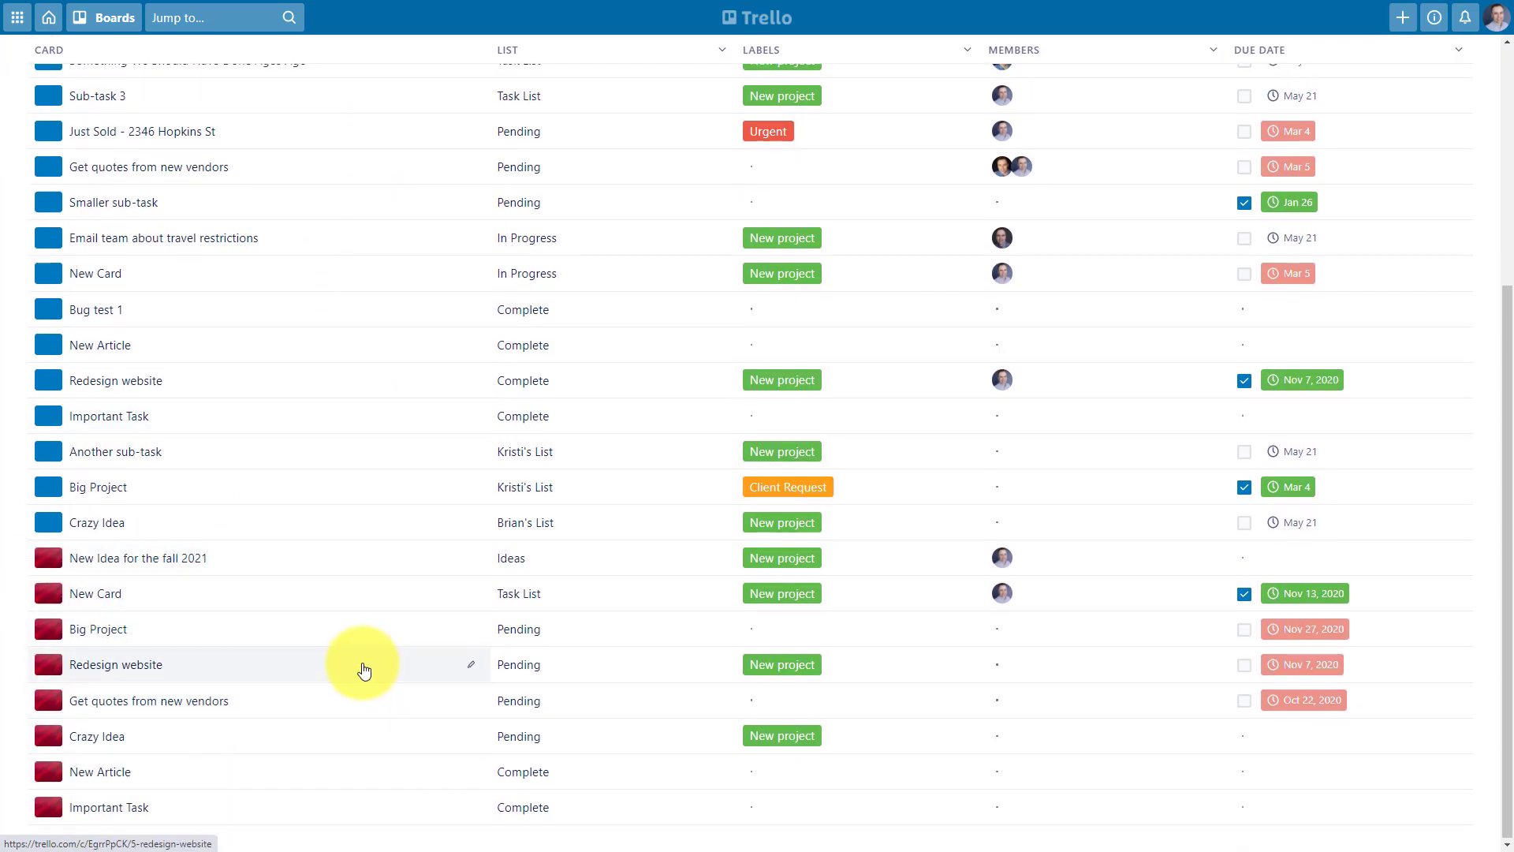
{"action": "scroll", "coordinate": [362, 667], "scroll_direction": "up", "scroll_amount": 5}
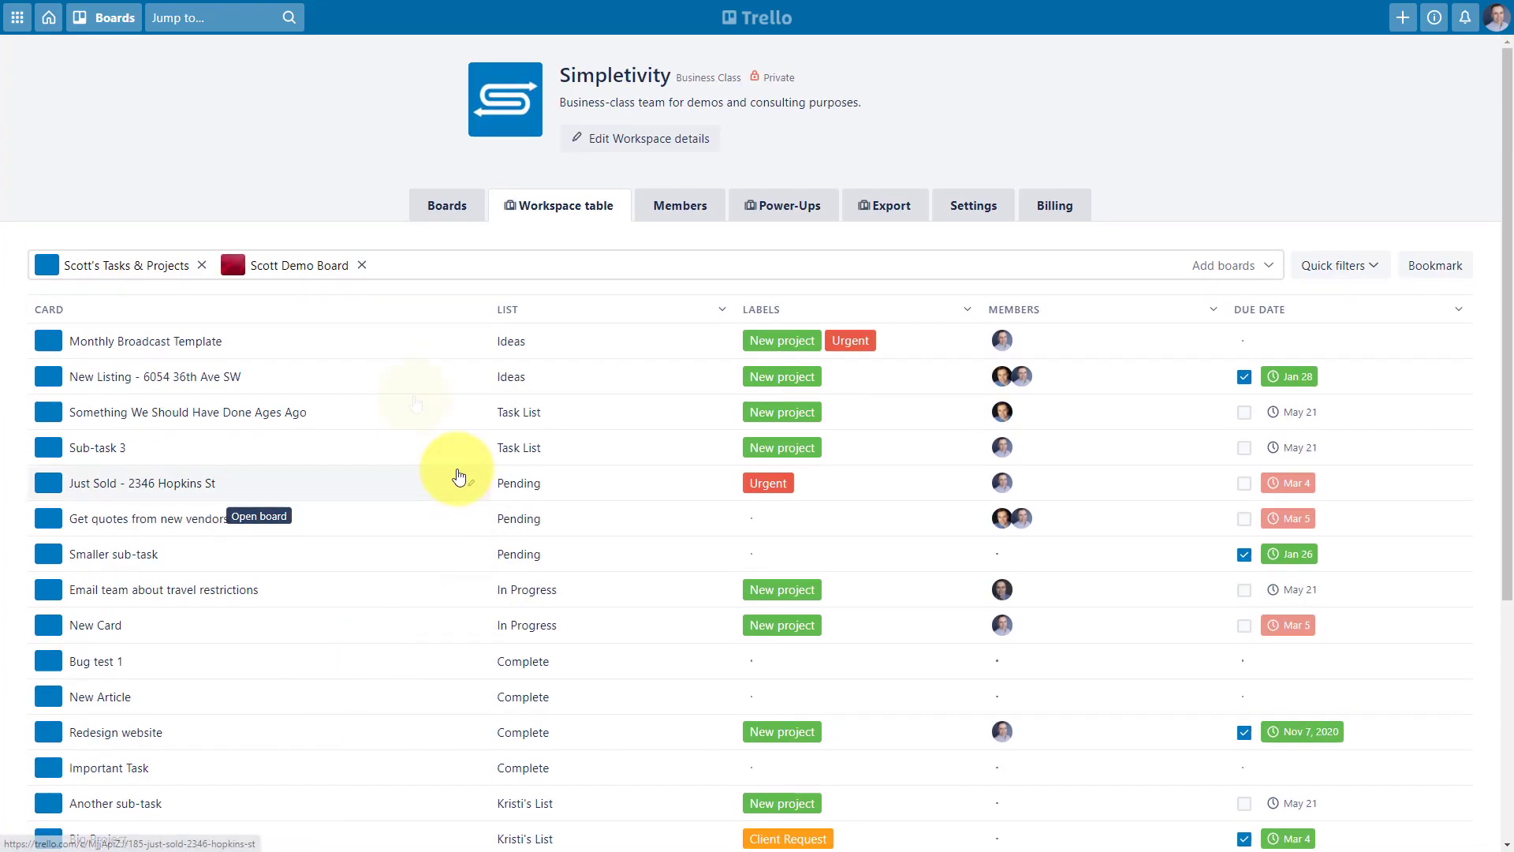
{"action": "scroll", "coordinate": [442, 481], "scroll_direction": "down", "scroll_amount": 5}
{"action": "scroll", "coordinate": [433, 482], "scroll_direction": "up", "scroll_amount": 5}
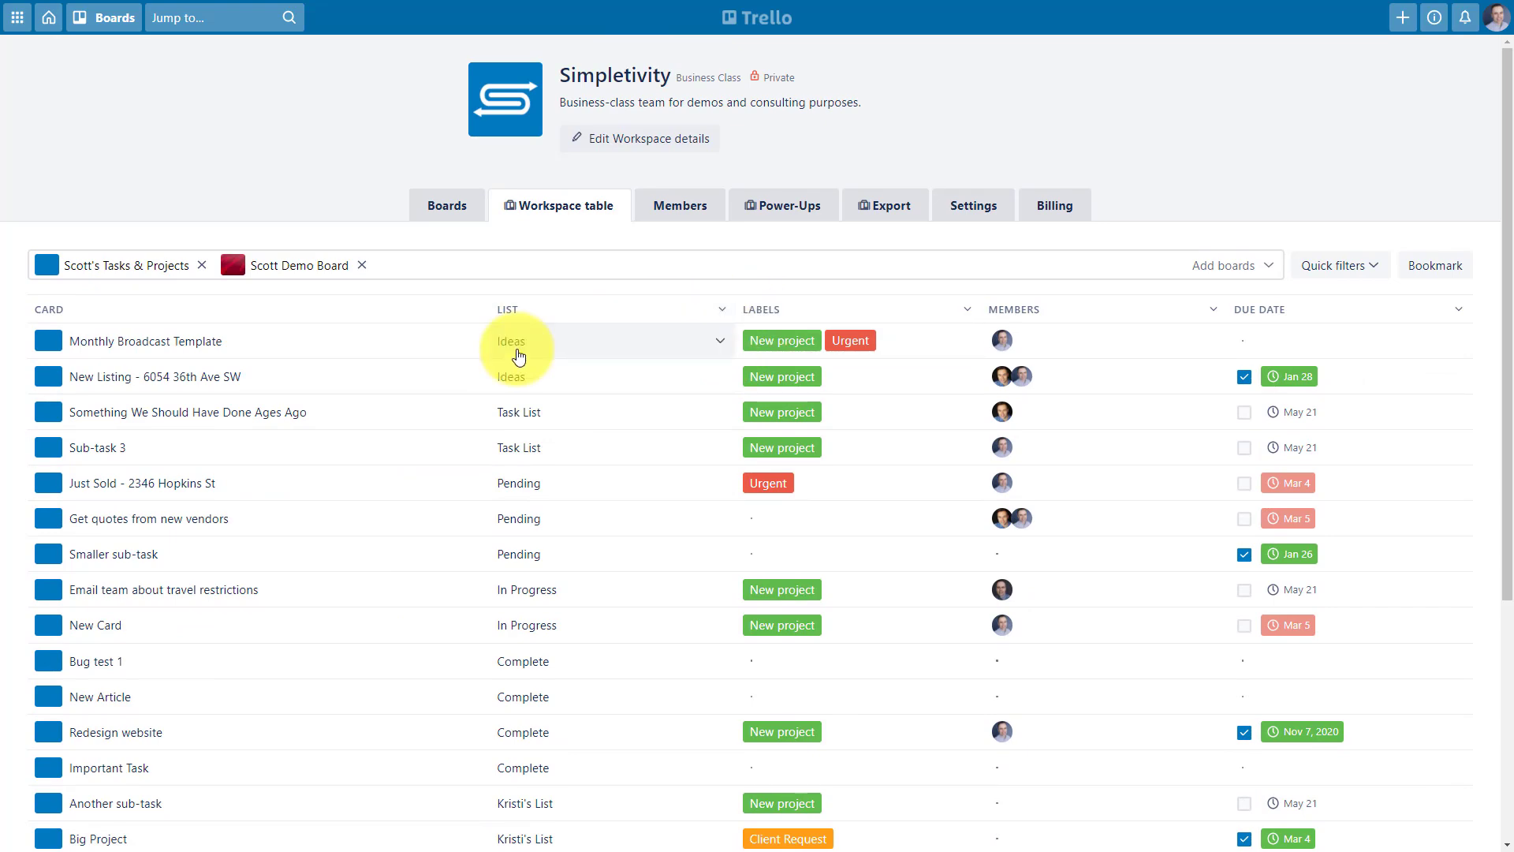
{"action": "scroll", "coordinate": [440, 615], "scroll_direction": "down", "scroll_amount": 5}
{"action": "scroll", "coordinate": [382, 565], "scroll_direction": "up", "scroll_amount": 5}
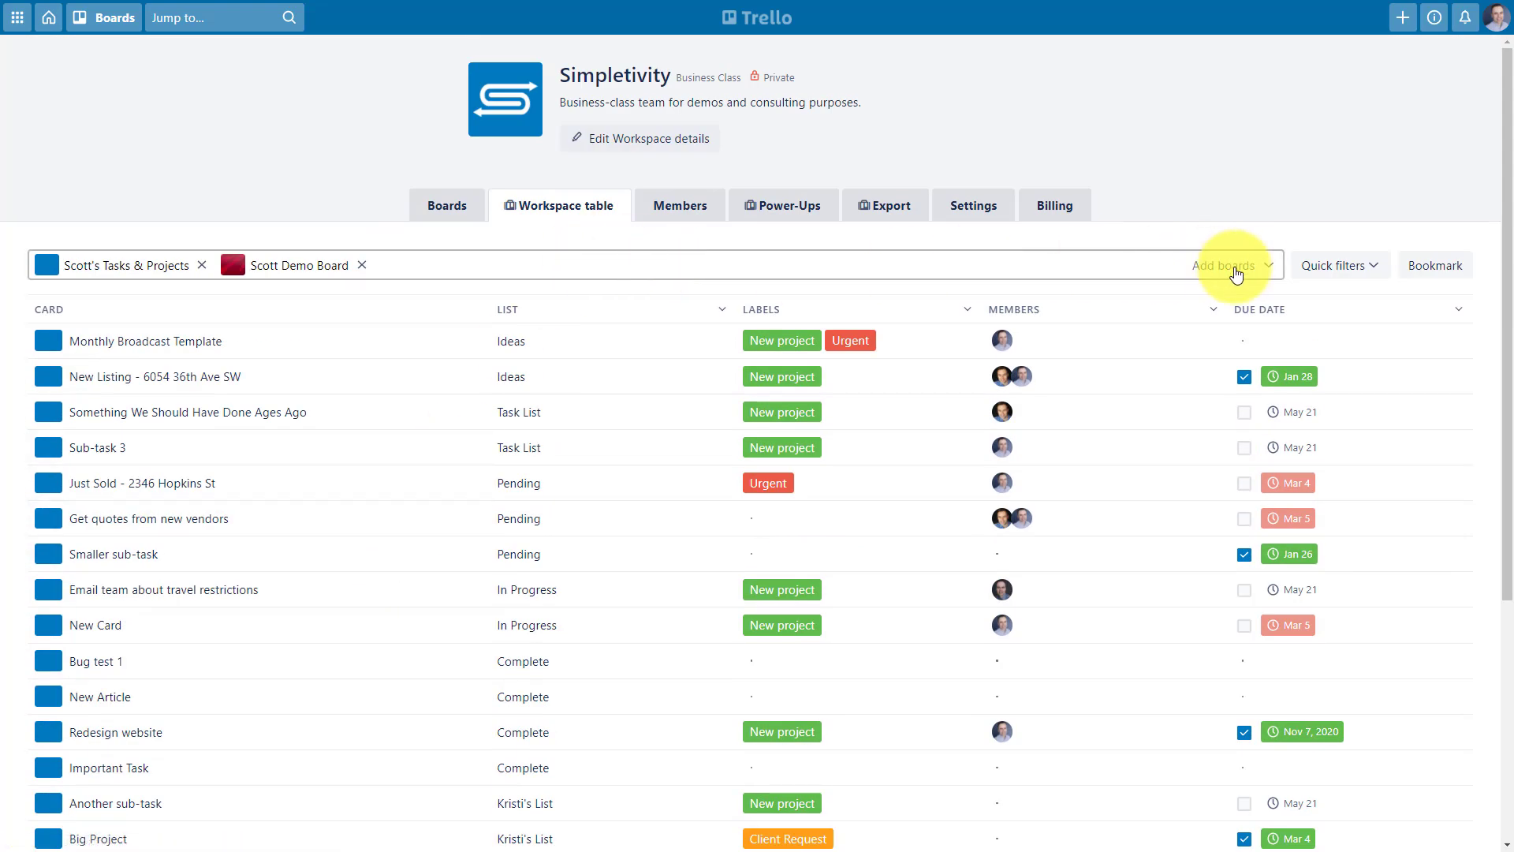
Try the Your cards quick filter, revert to All cards, then show only Overdue cards
{"action": "left_click", "coordinate": [1379, 269]}
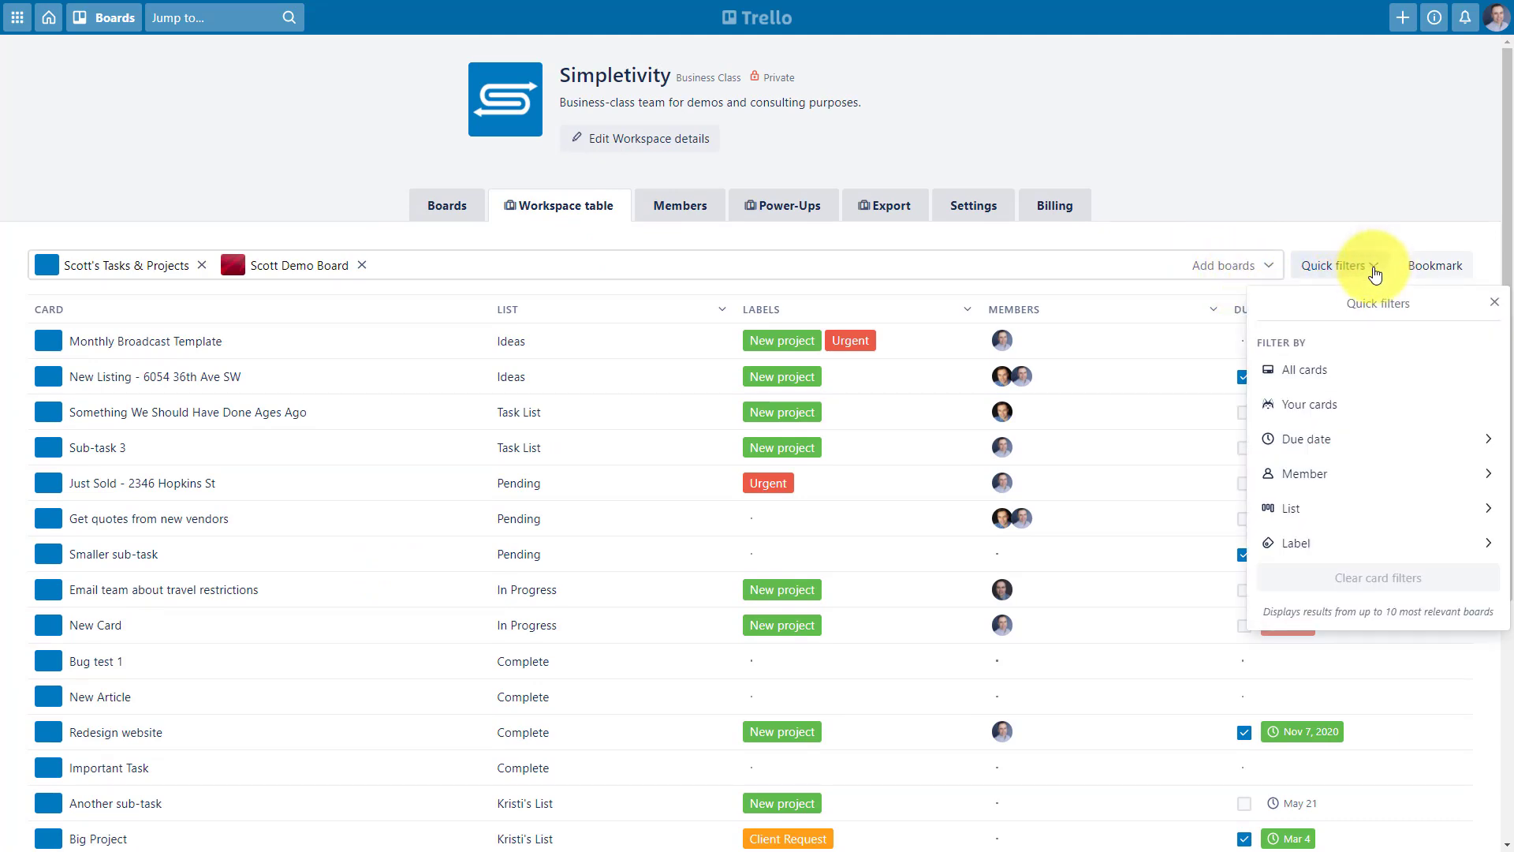
{"action": "left_click", "coordinate": [1309, 405]}
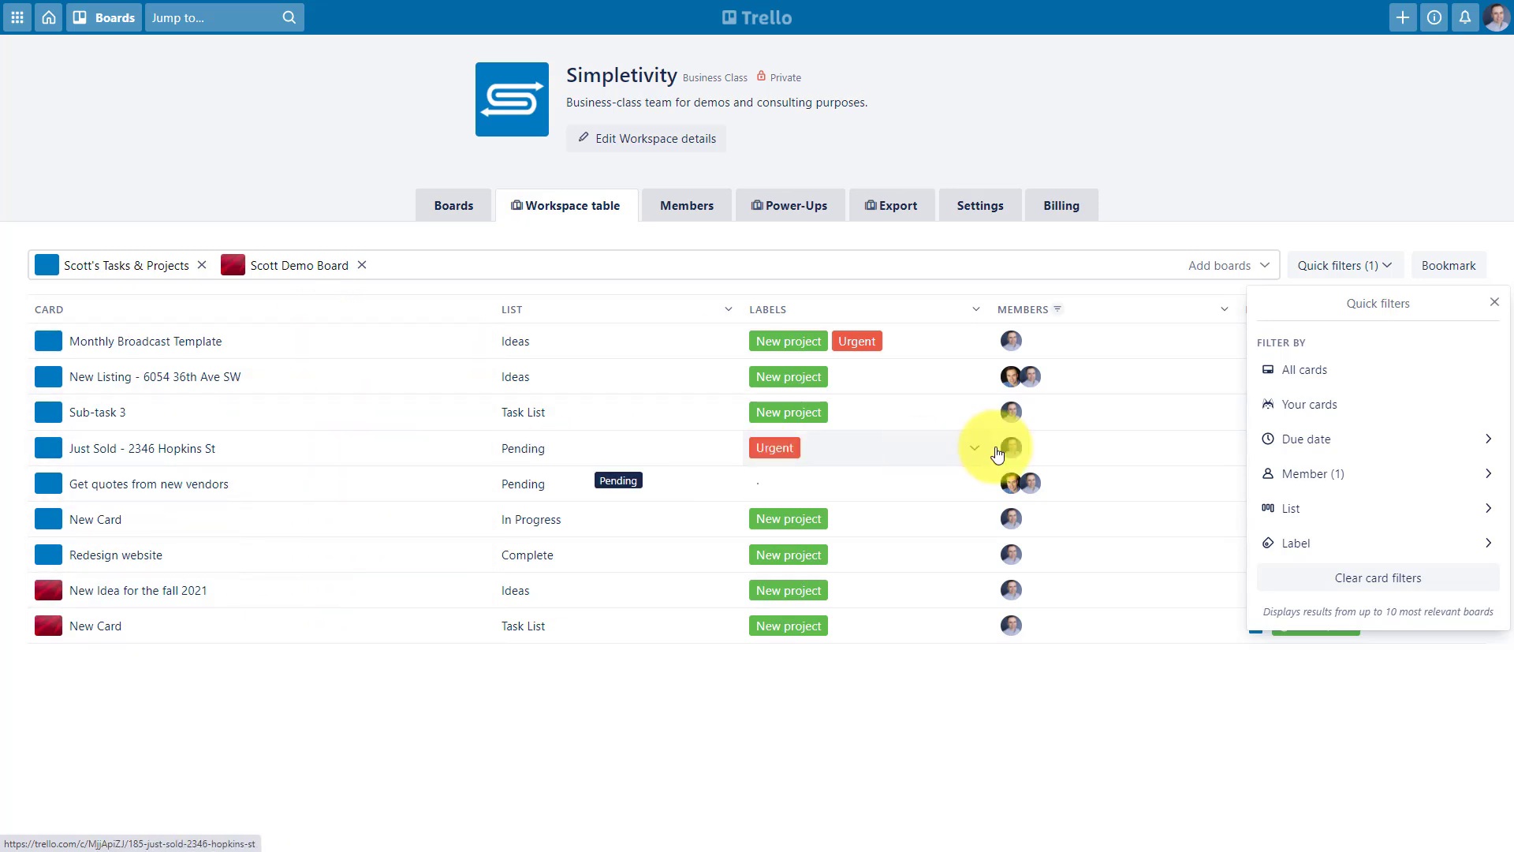
{"action": "left_click", "coordinate": [1333, 365]}
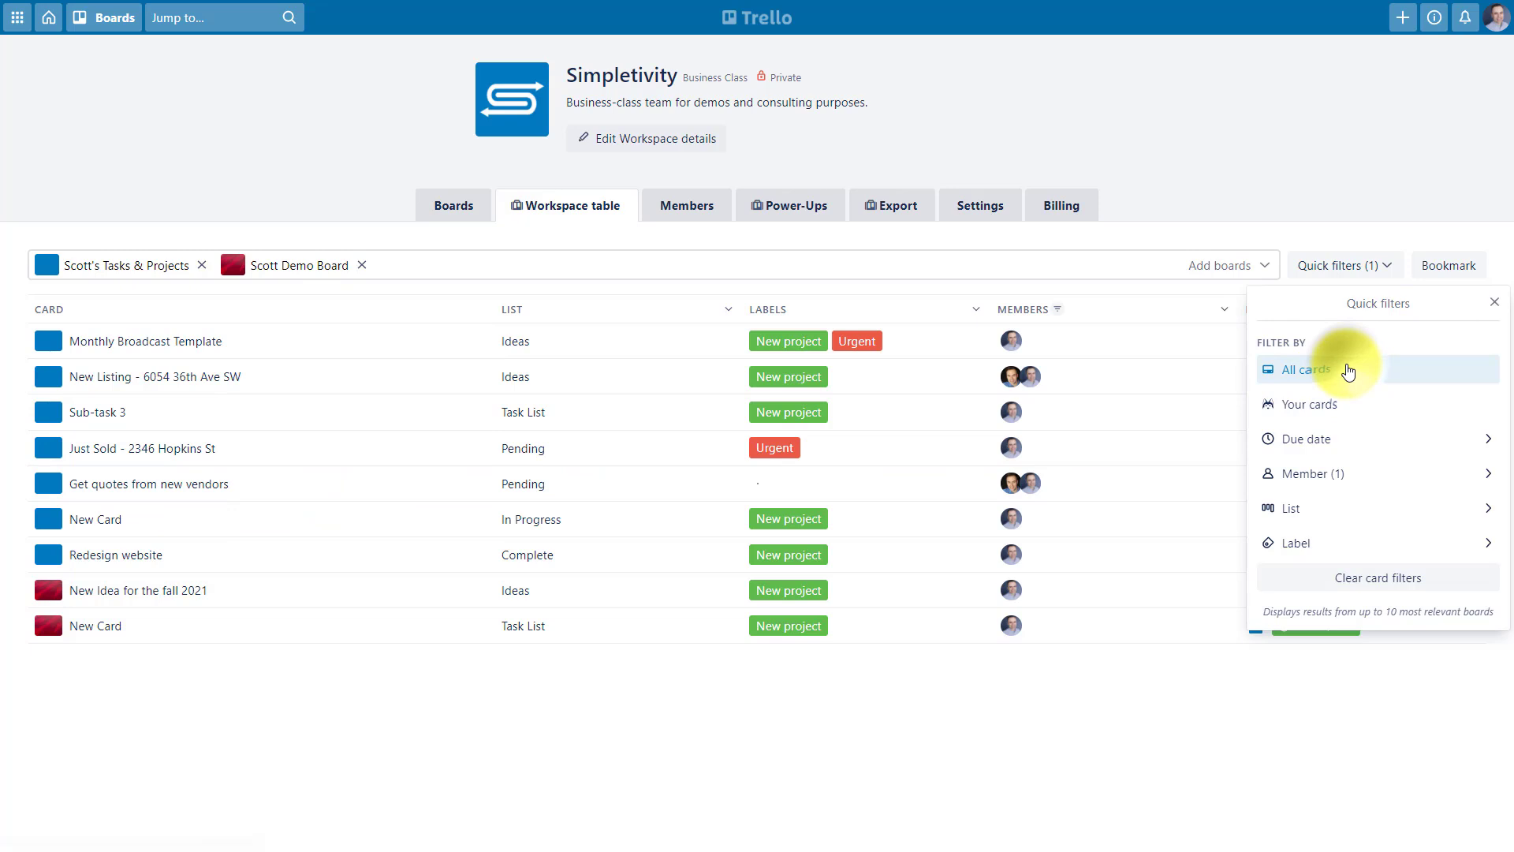
{"action": "left_click", "coordinate": [1378, 269]}
{"action": "left_click", "coordinate": [1377, 269]}
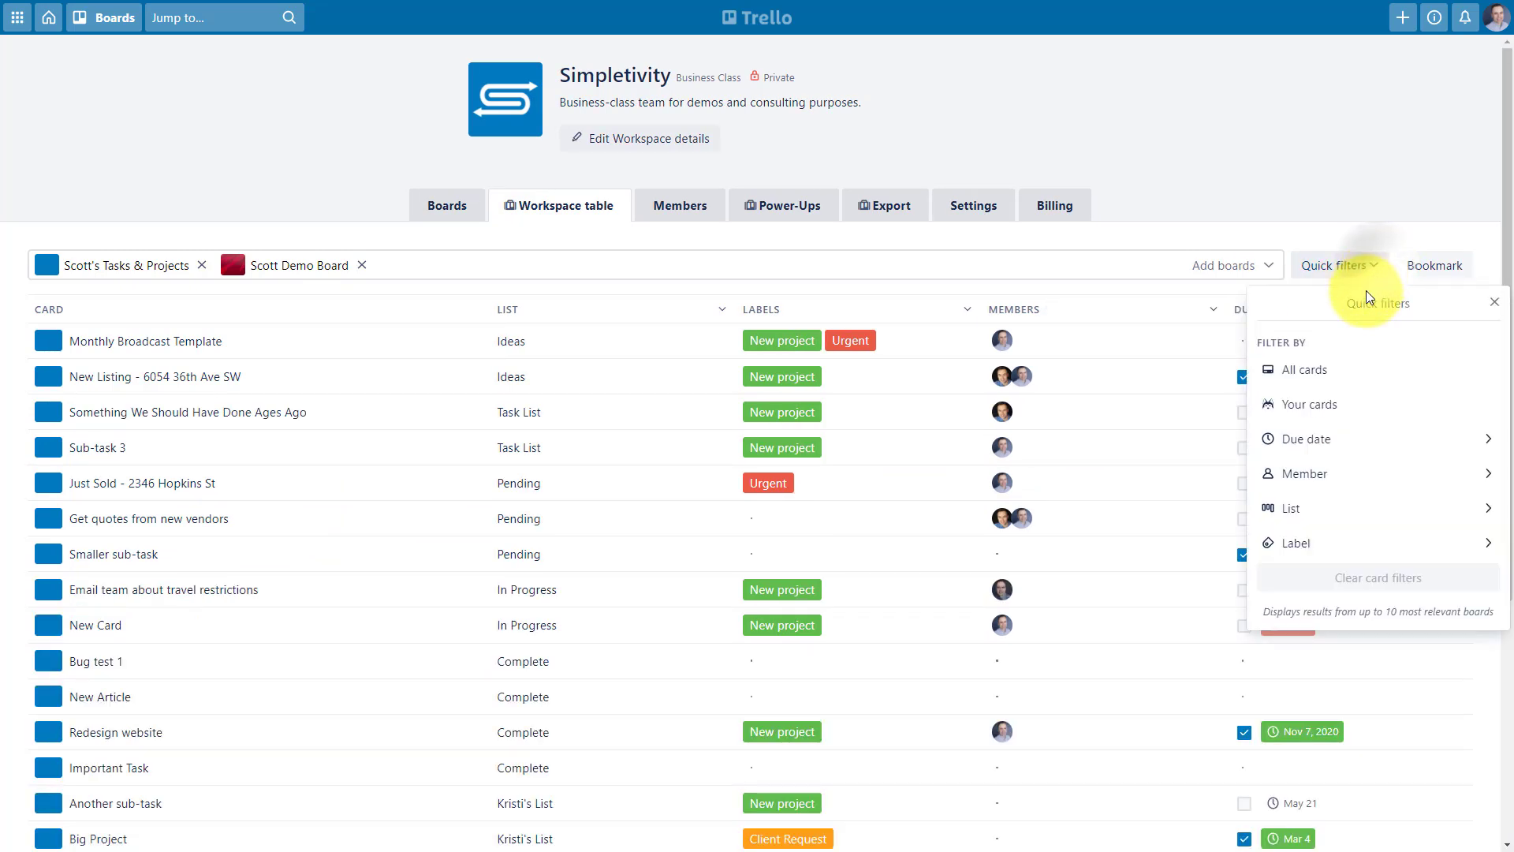
{"action": "left_click", "coordinate": [1317, 434]}
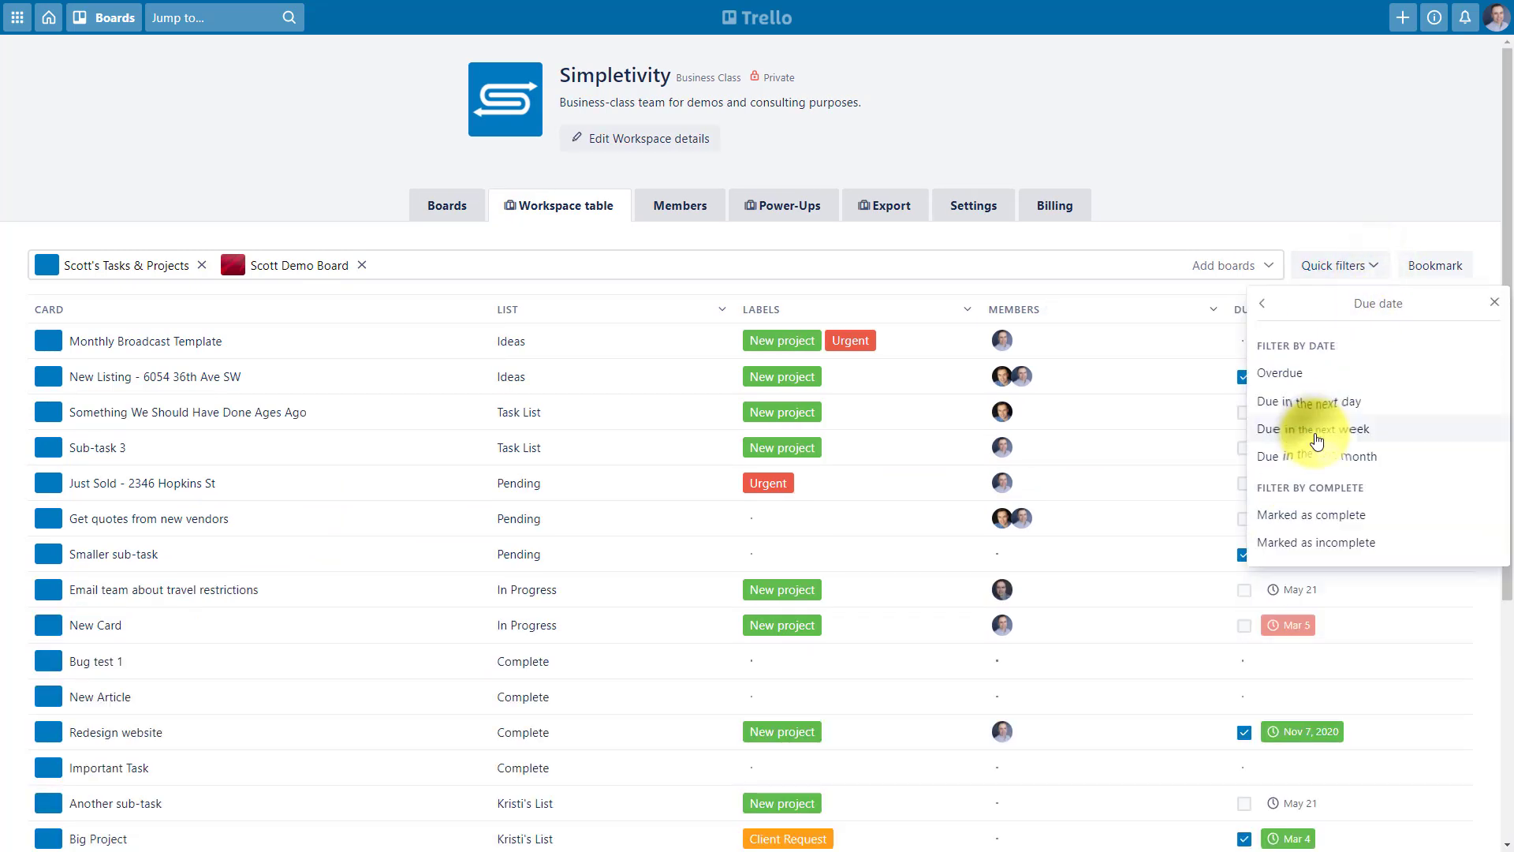
{"action": "left_click", "coordinate": [1317, 374]}
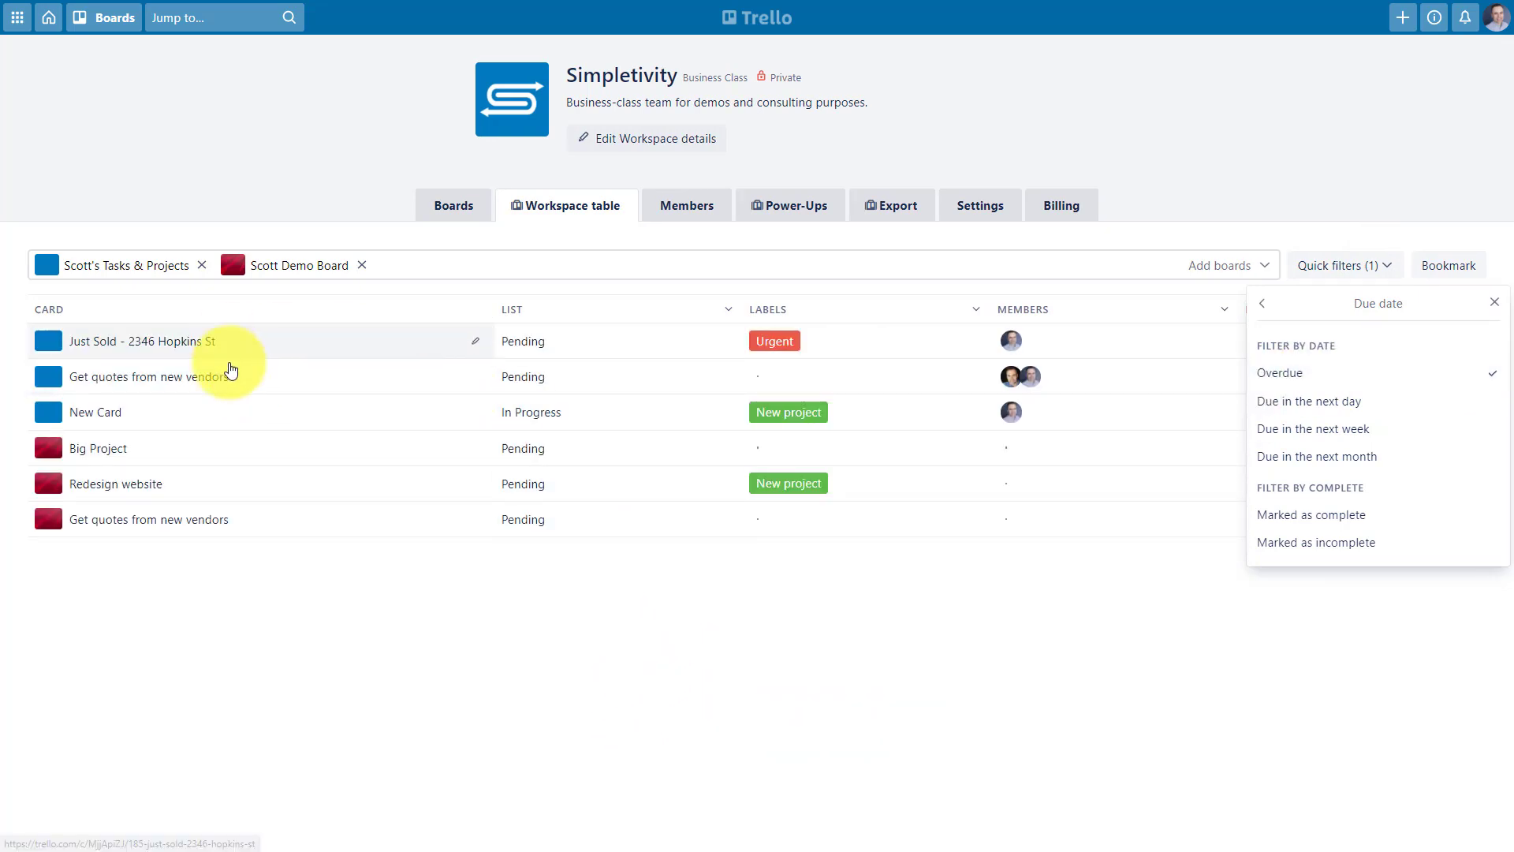
{"action": "left_click", "coordinate": [1494, 303]}
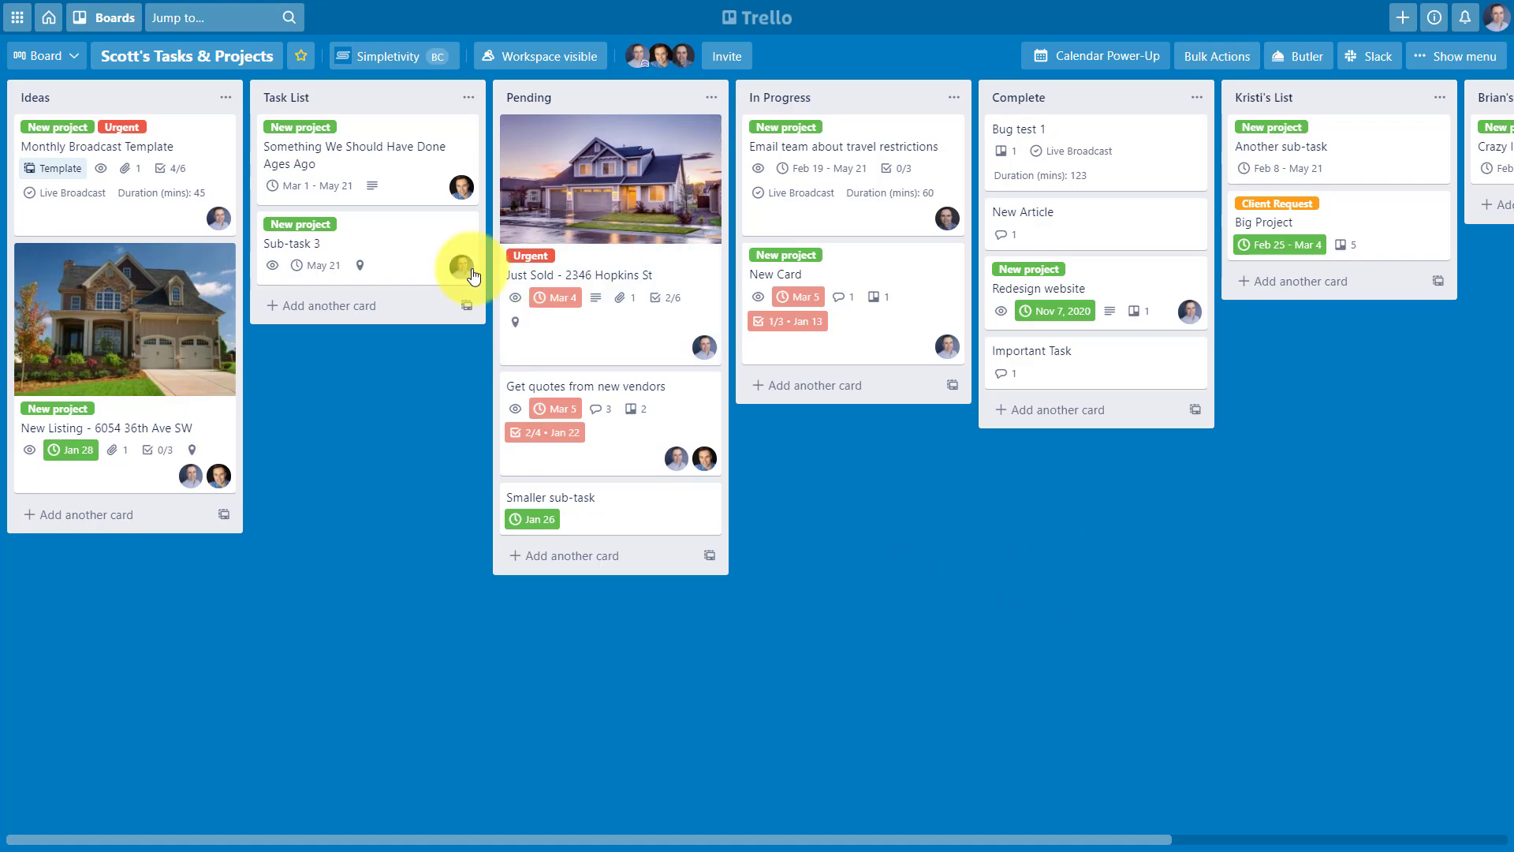
Open the 'Something We Should Have Done Ages Ago' card in Task List
{"action": "left_click", "coordinate": [381, 151]}
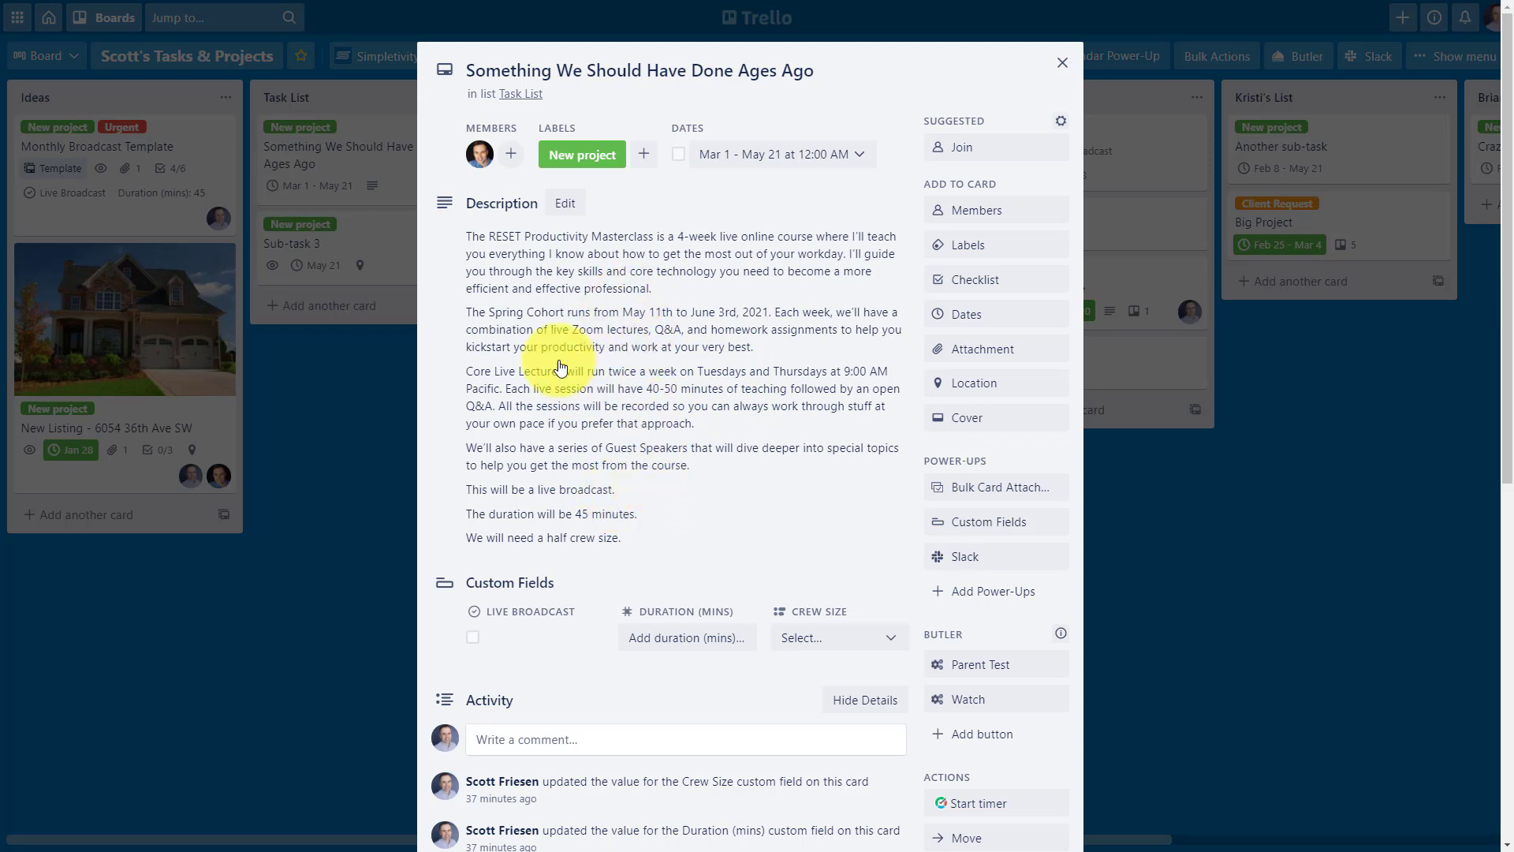
Save the card description ending with the live broadcast, 45-minute duration and half crew size lines
{"action": "left_click", "coordinate": [531, 395]}
{"action": "key", "text": "ctrl+a"}
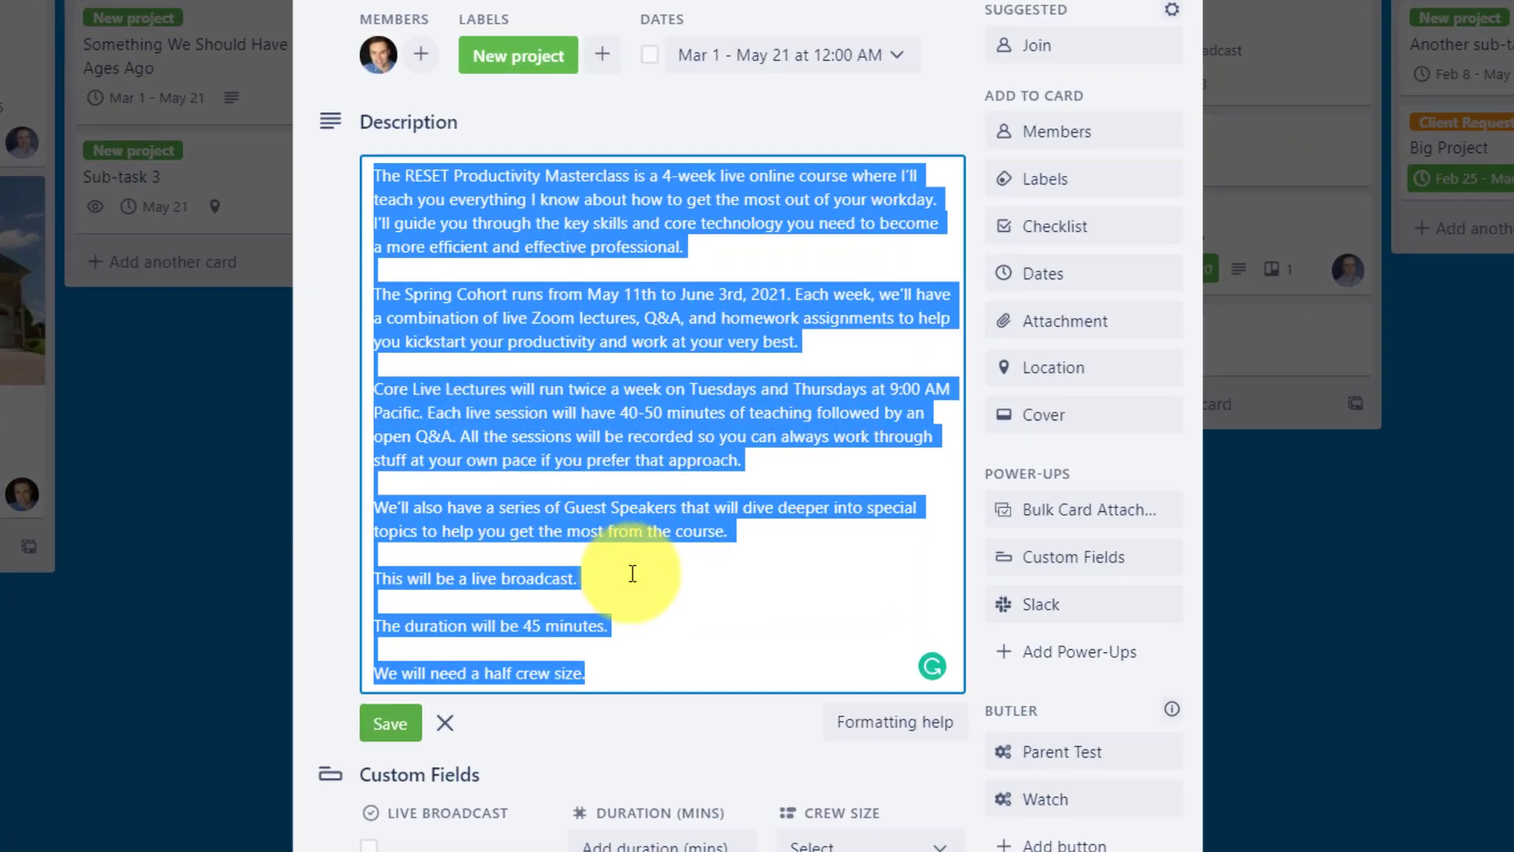
{"action": "left_click", "coordinate": [655, 538]}
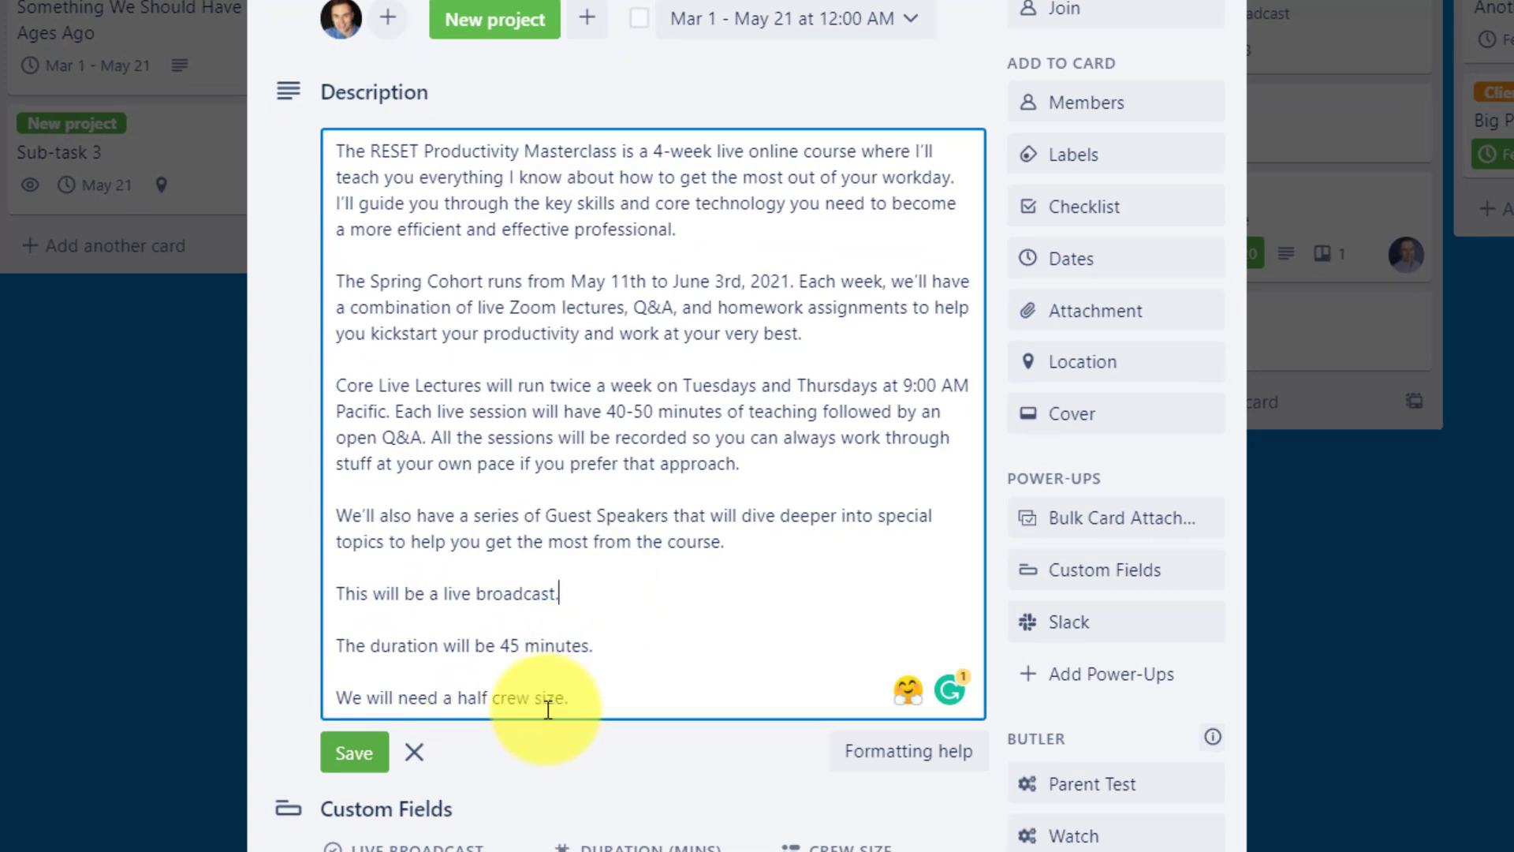
{"action": "left_click", "coordinate": [354, 753]}
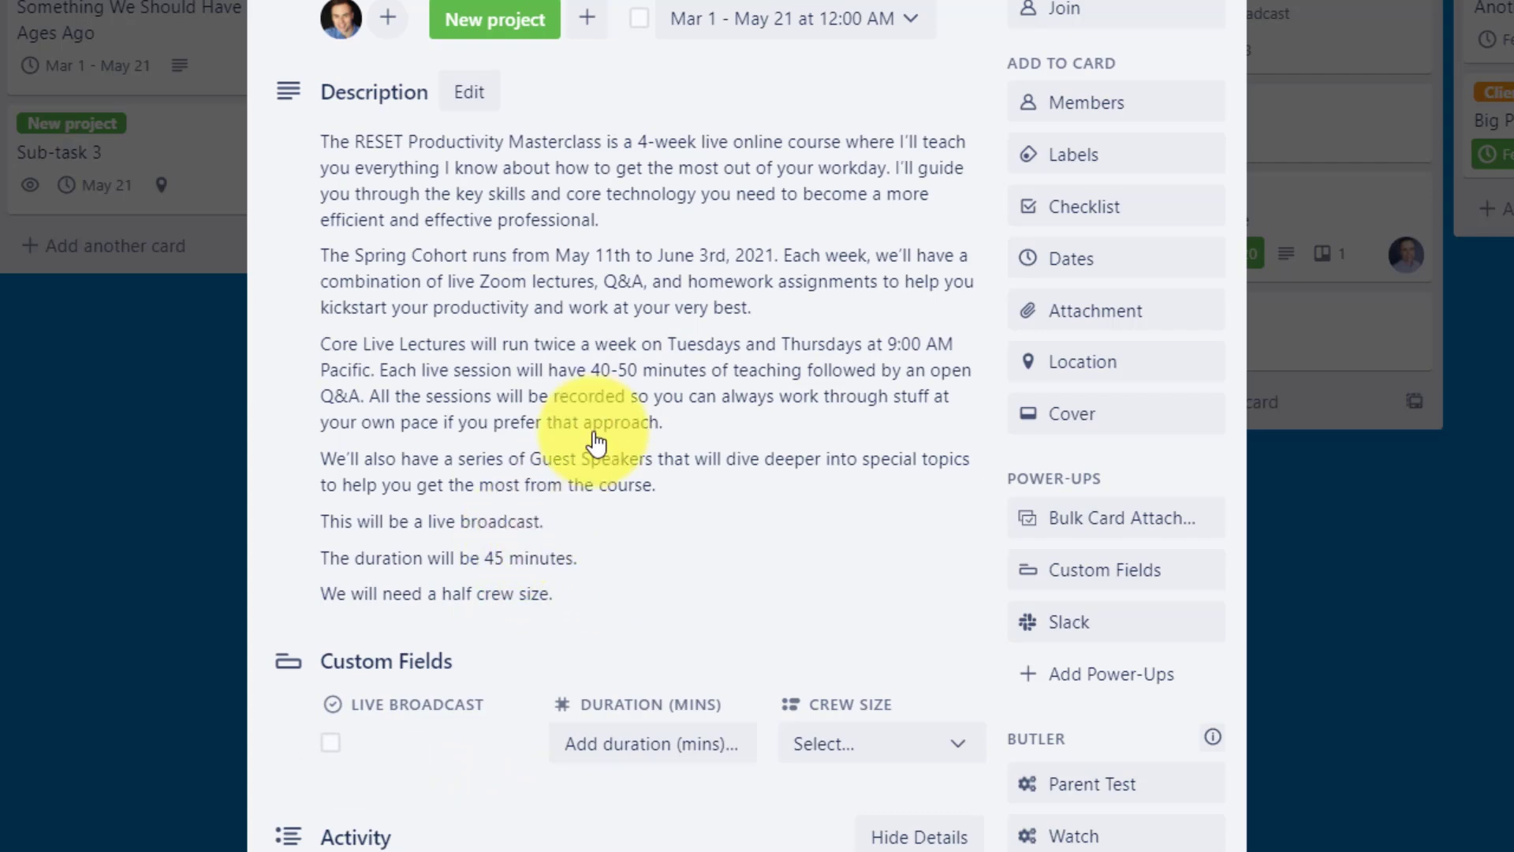
{"action": "scroll", "coordinate": [669, 412], "scroll_direction": "down", "scroll_amount": 5}
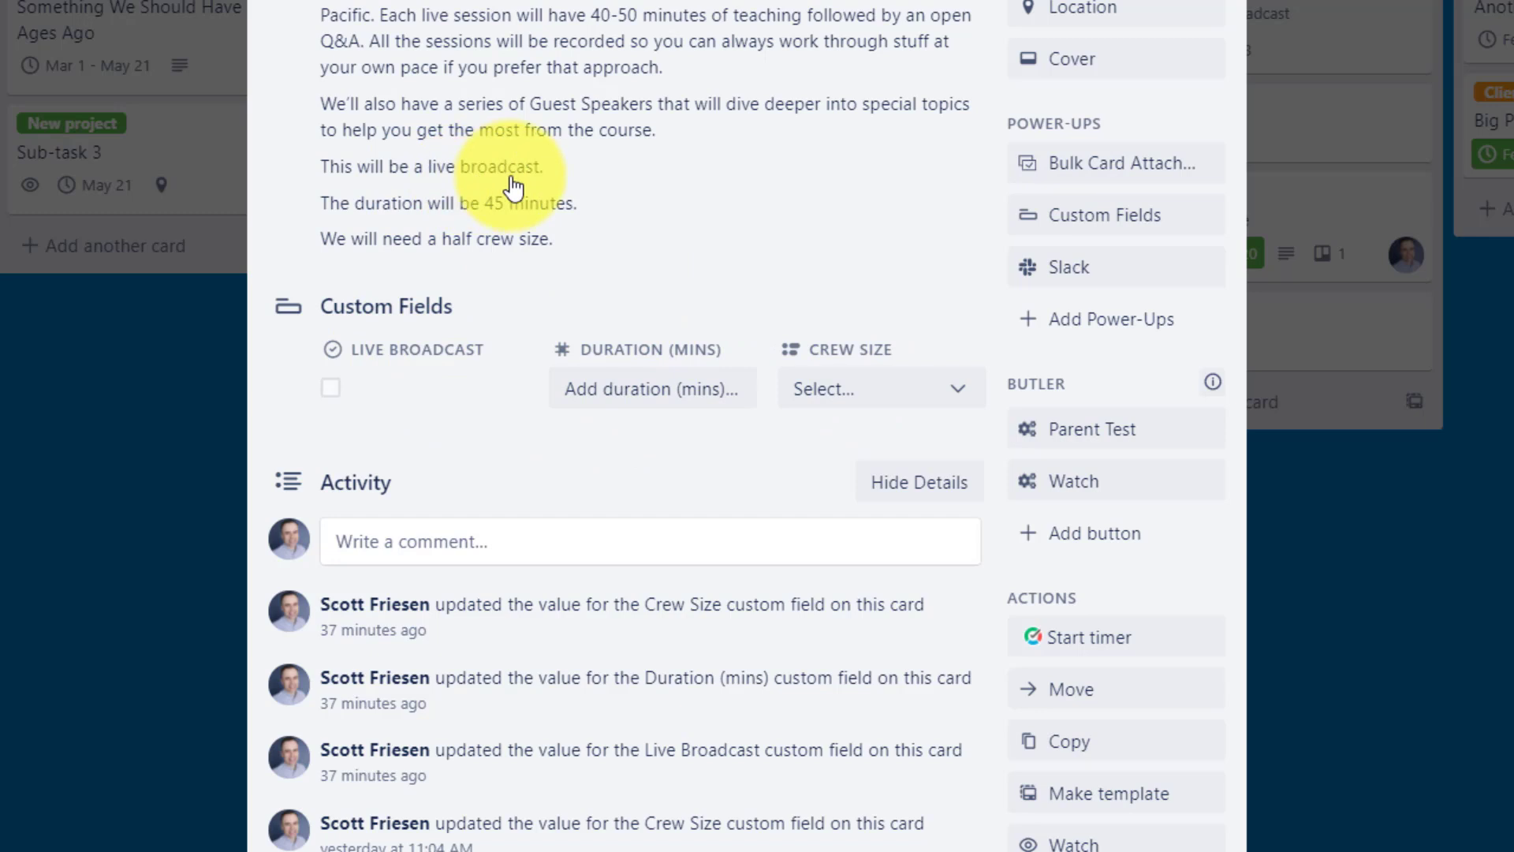
Check Live Broadcast, enter 45 for Duration (mins), and set Crew Size to Half
{"action": "left_click", "coordinate": [331, 387]}
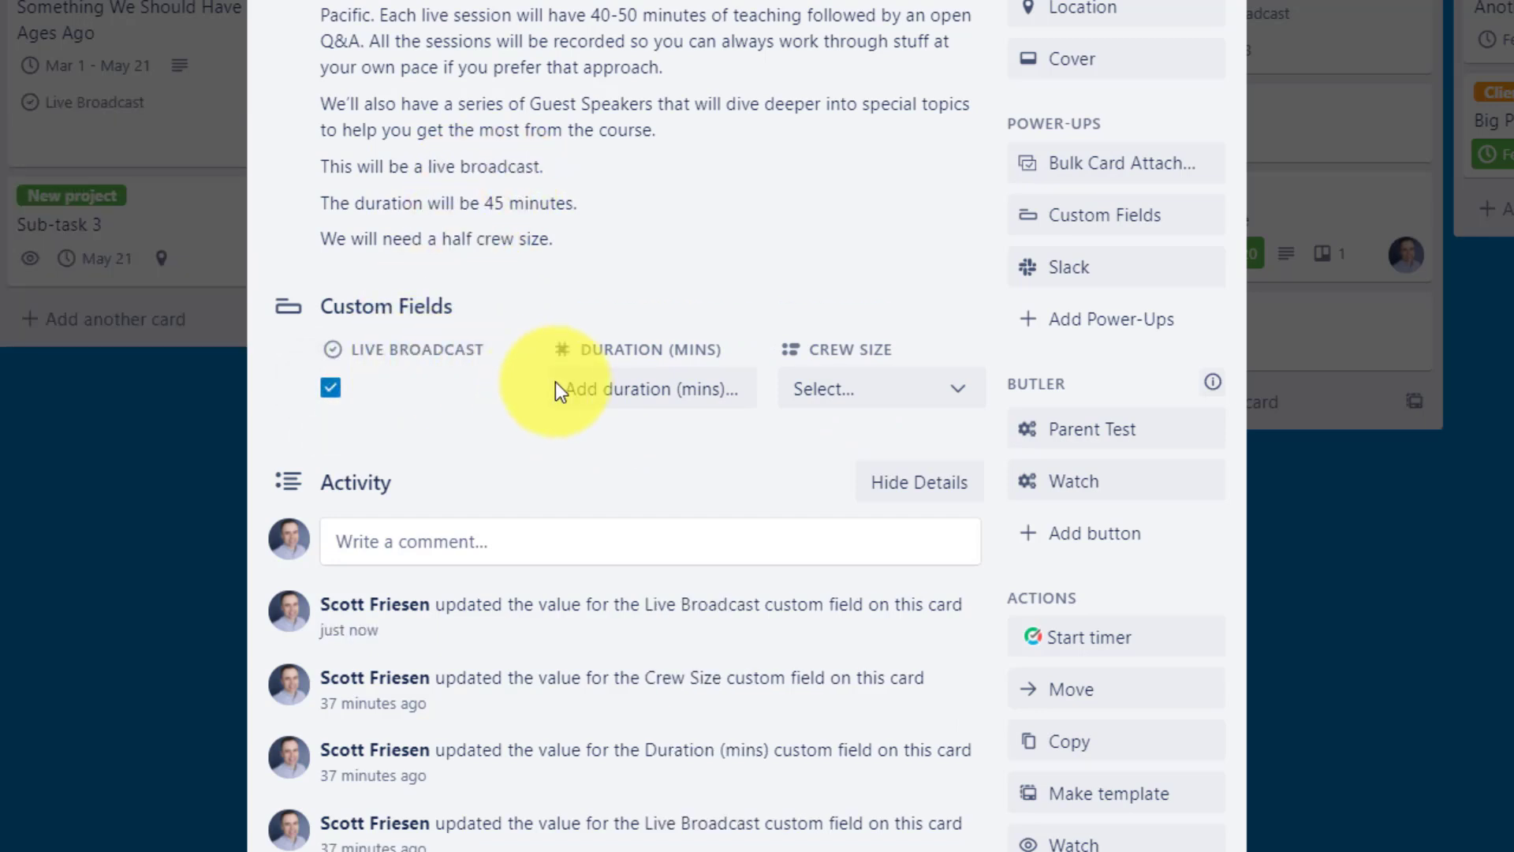
{"action": "left_click", "coordinate": [636, 389]}
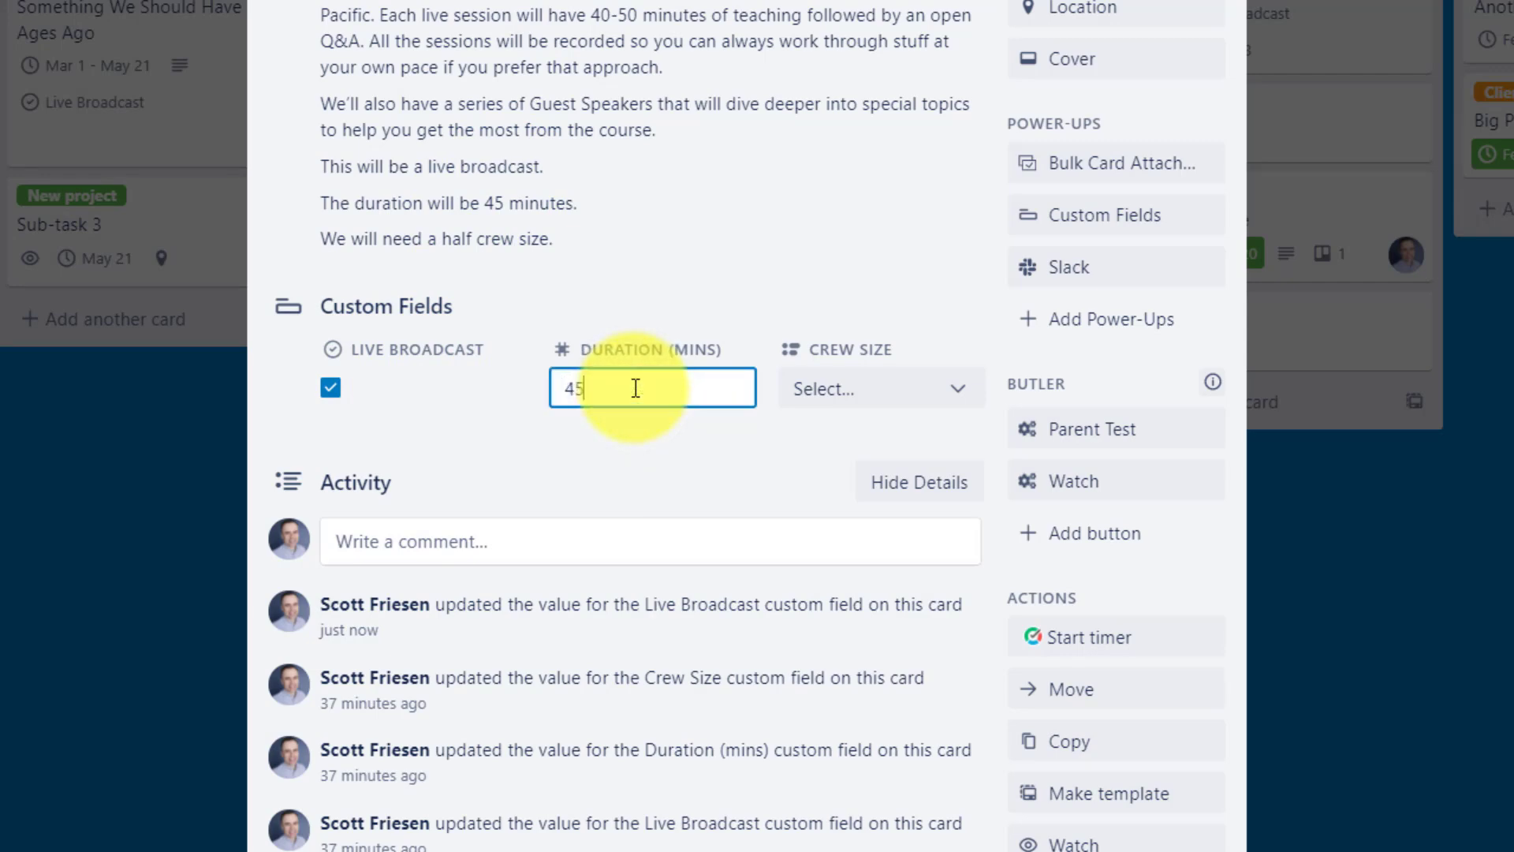
{"action": "left_click", "coordinate": [614, 458]}
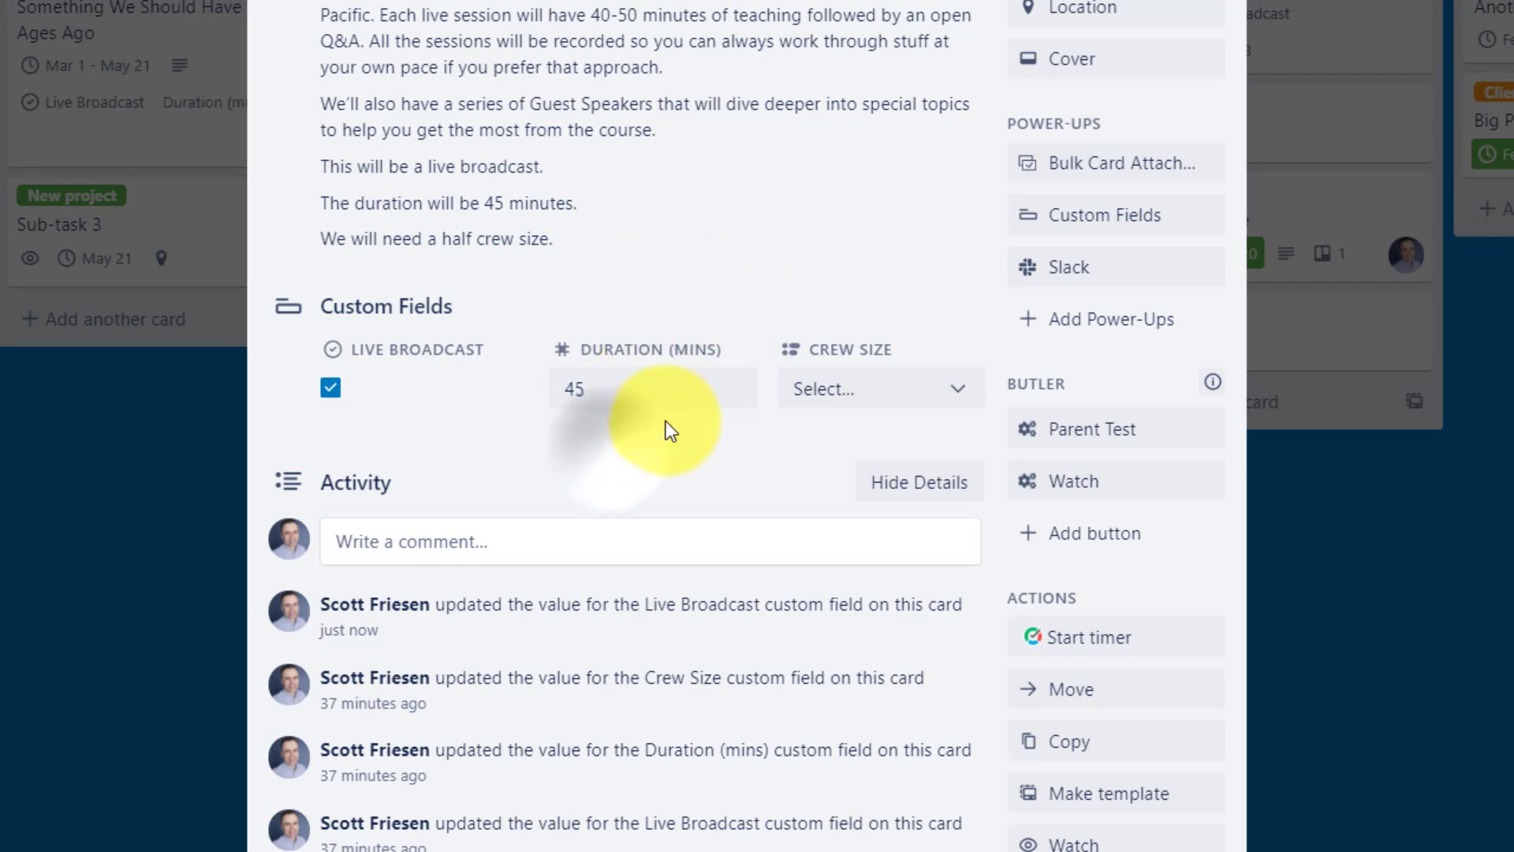
{"action": "scroll", "coordinate": [662, 379], "scroll_direction": "up", "scroll_amount": 5}
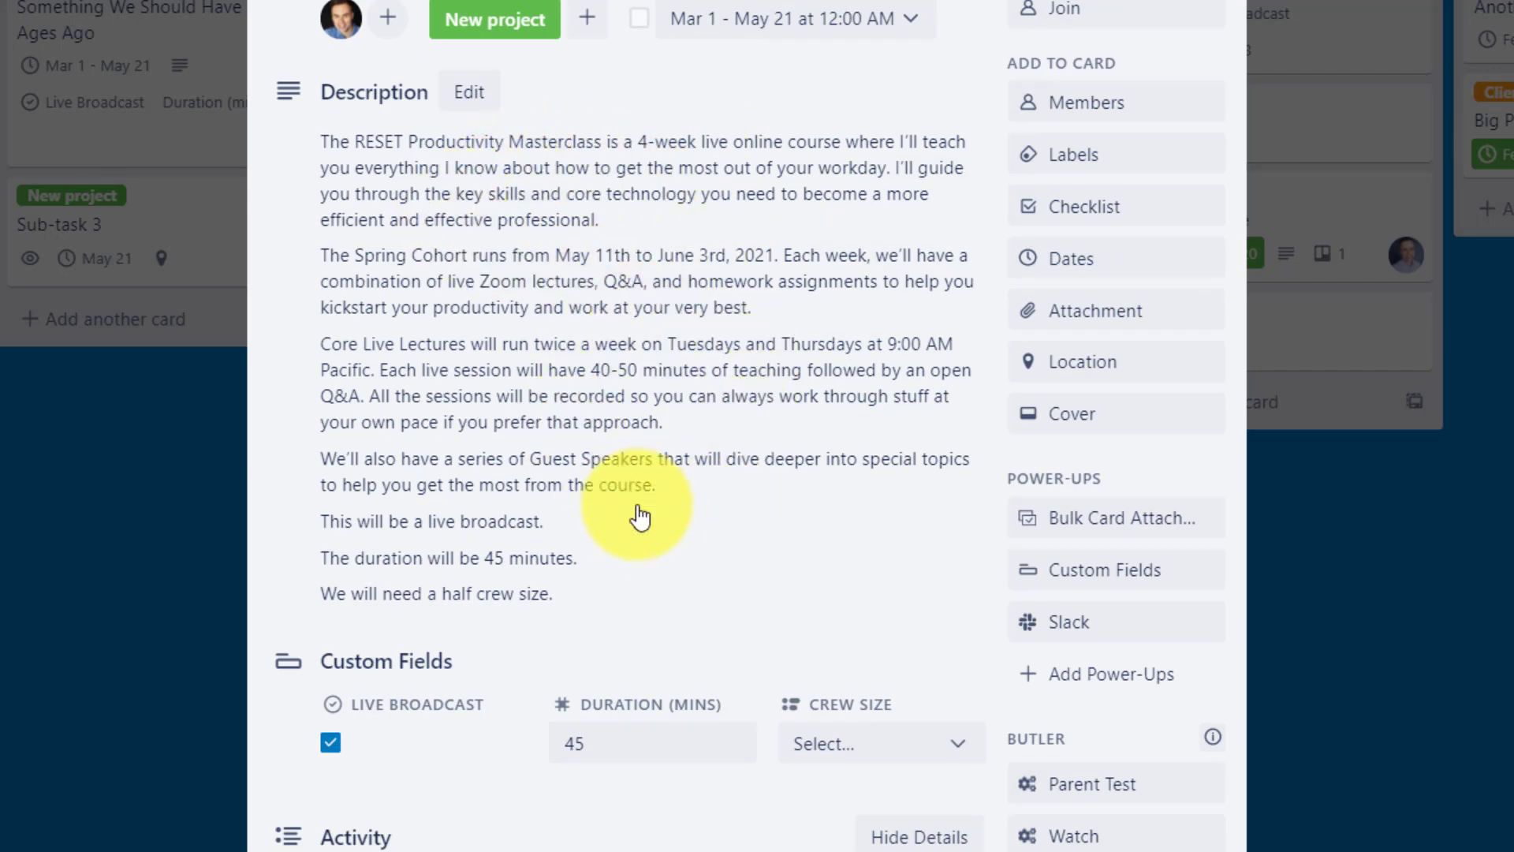
{"action": "scroll", "coordinate": [641, 469], "scroll_direction": "down", "scroll_amount": 3}
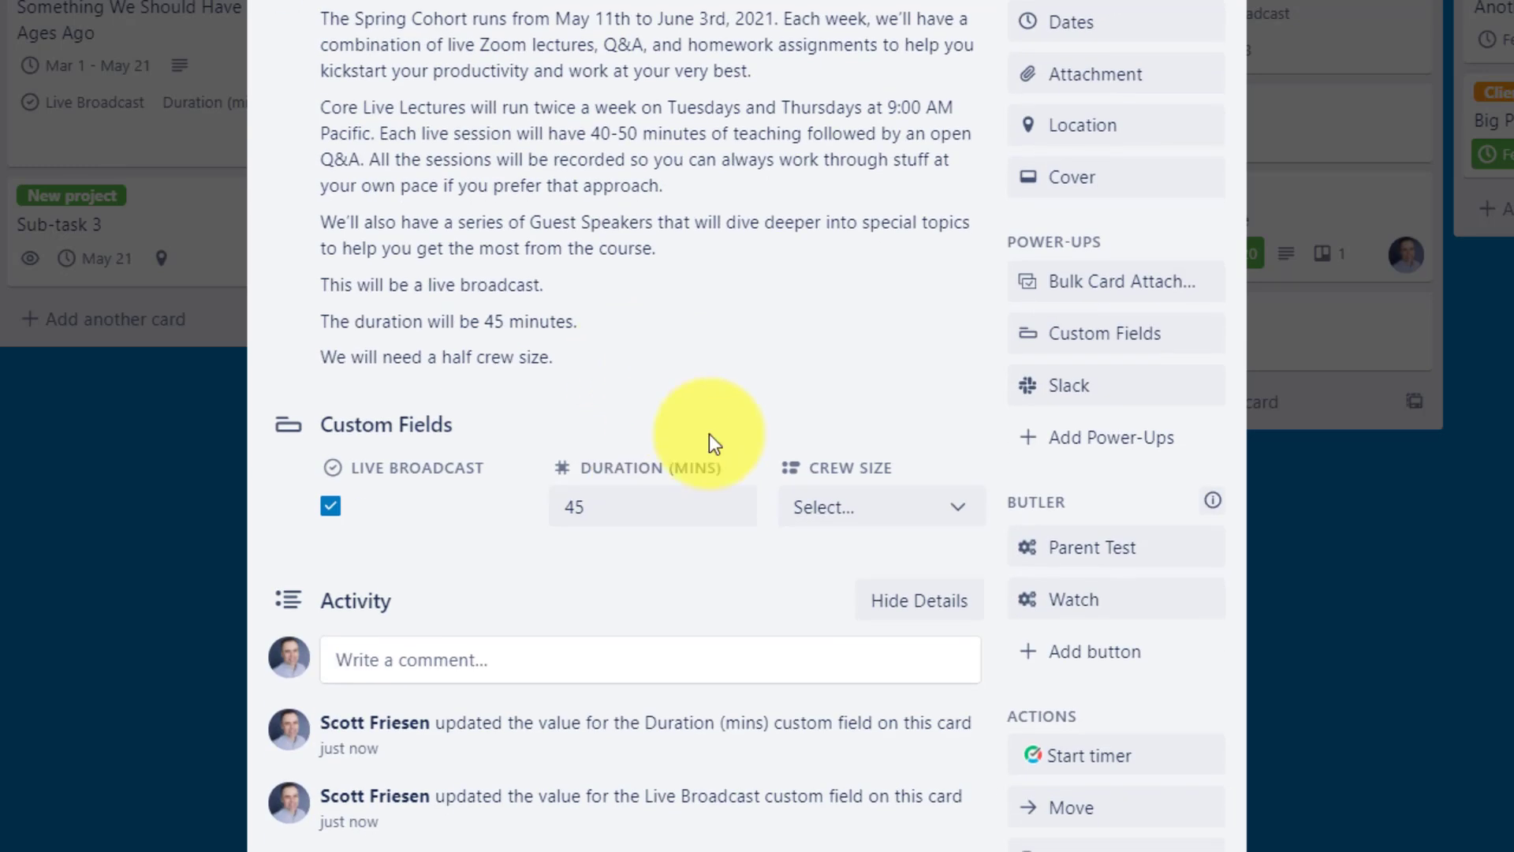
{"action": "left_click", "coordinate": [964, 513]}
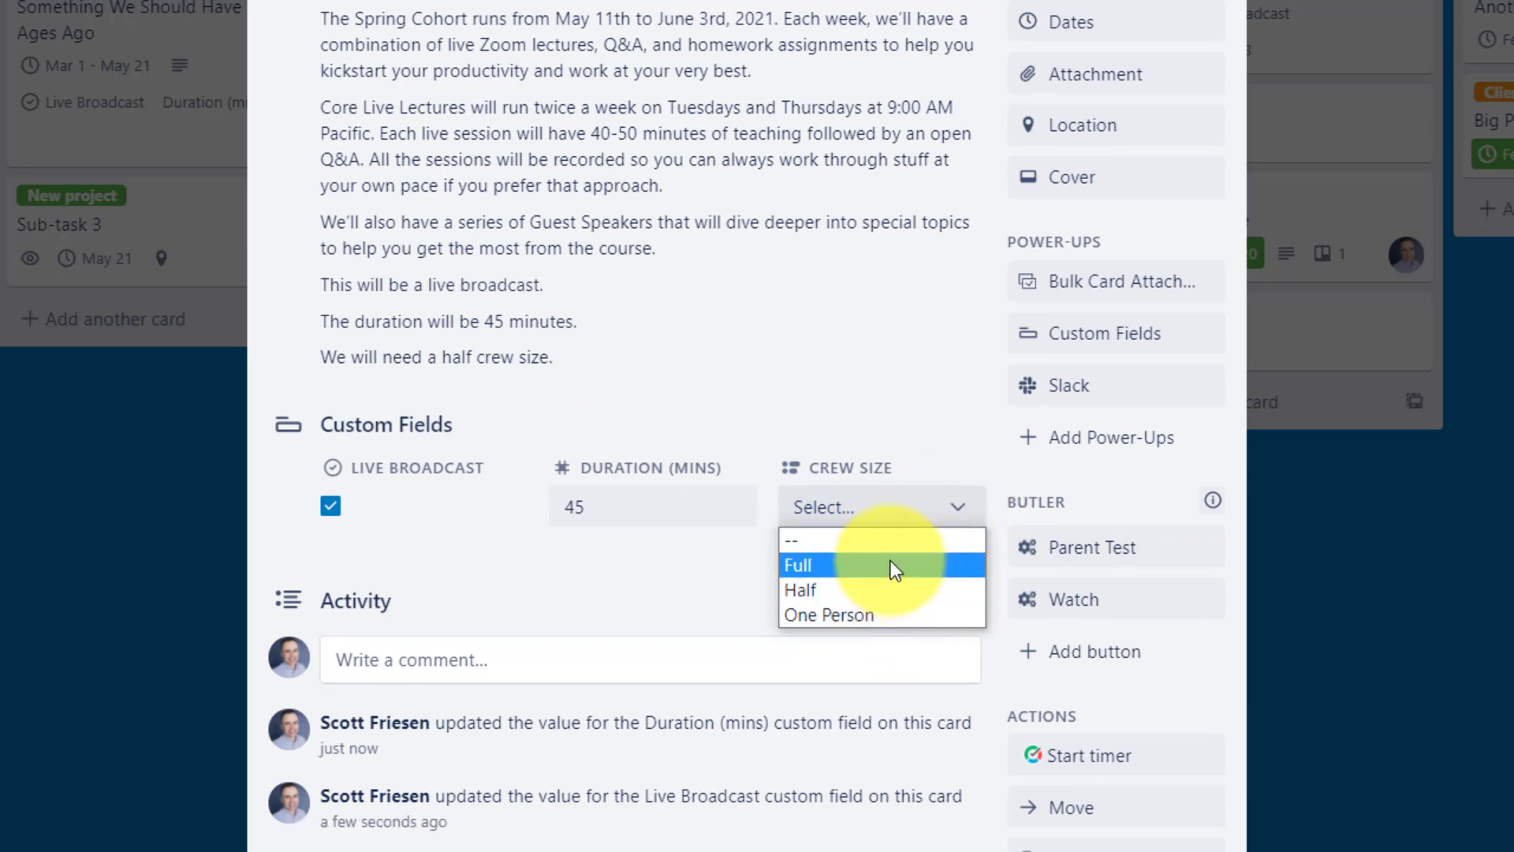
{"action": "left_click", "coordinate": [822, 592]}
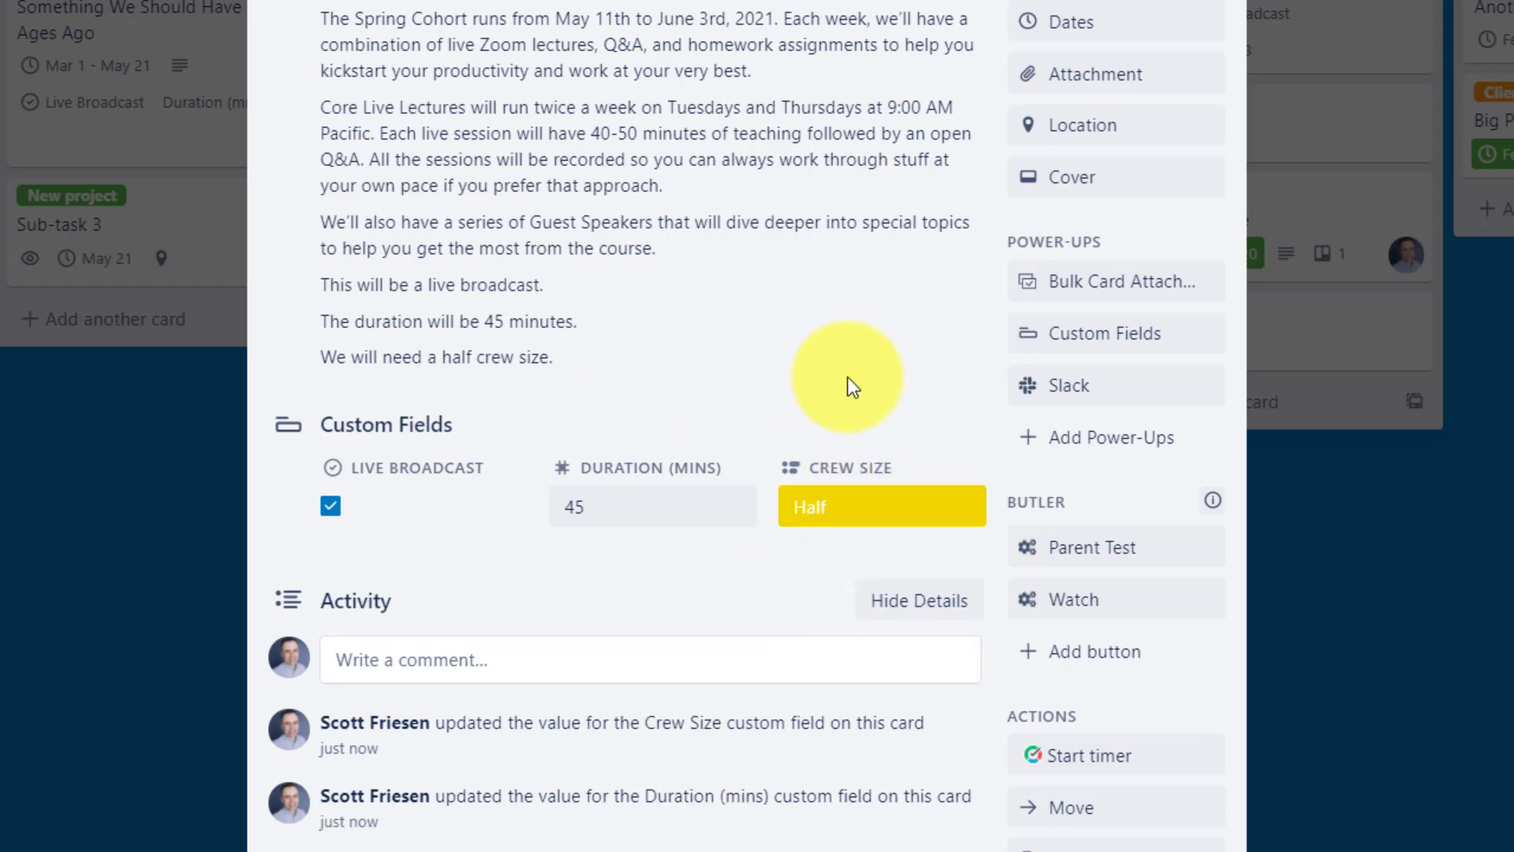
{"action": "scroll", "coordinate": [849, 377], "scroll_direction": "up", "scroll_amount": 3}
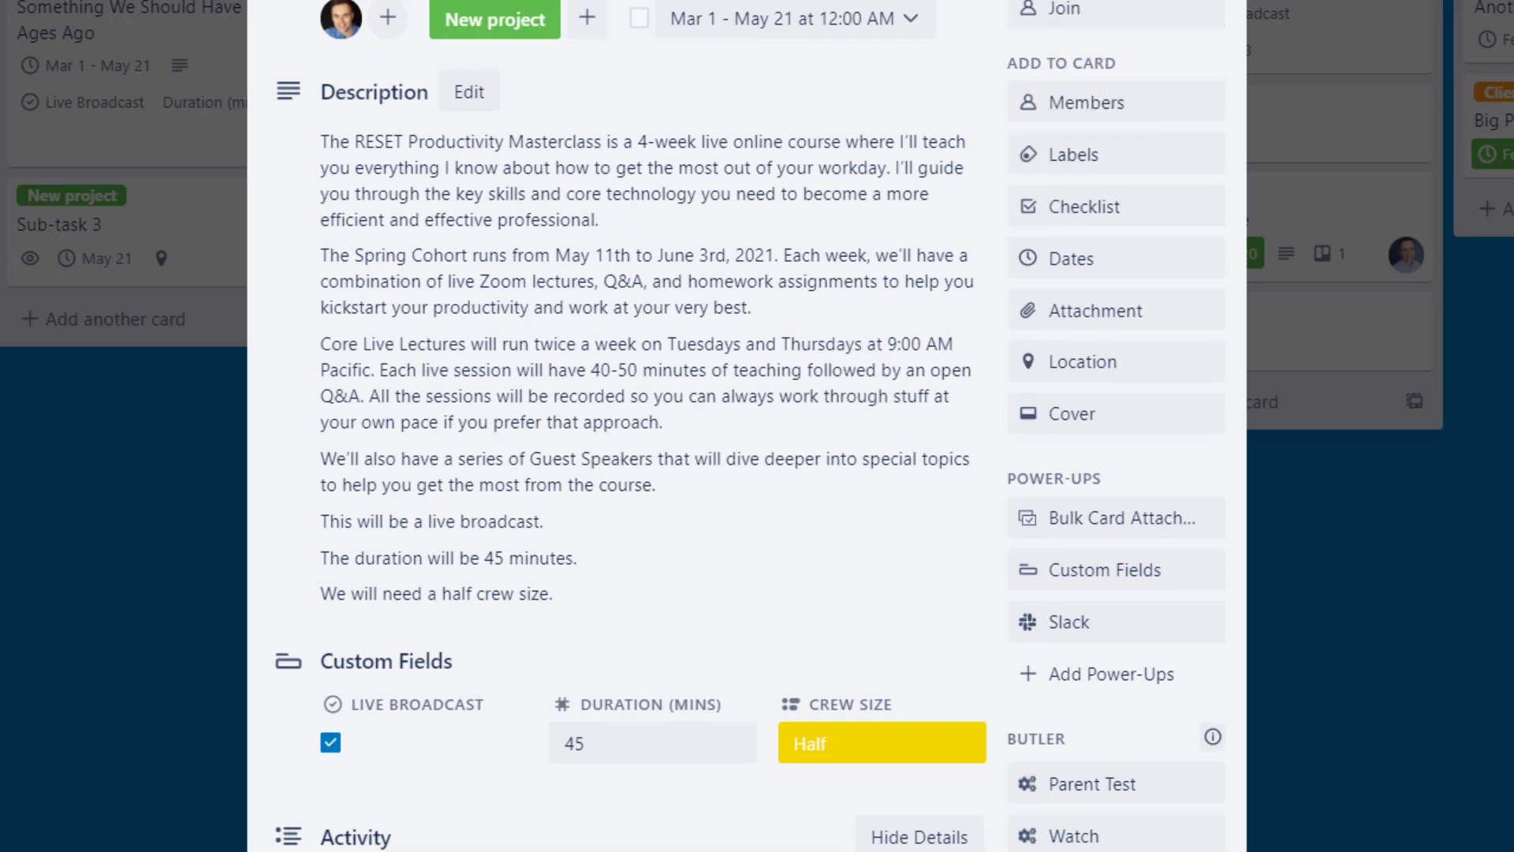
Close the card details to return to the Scott's Tasks & Projects board
{"action": "key", "text": "Escape"}
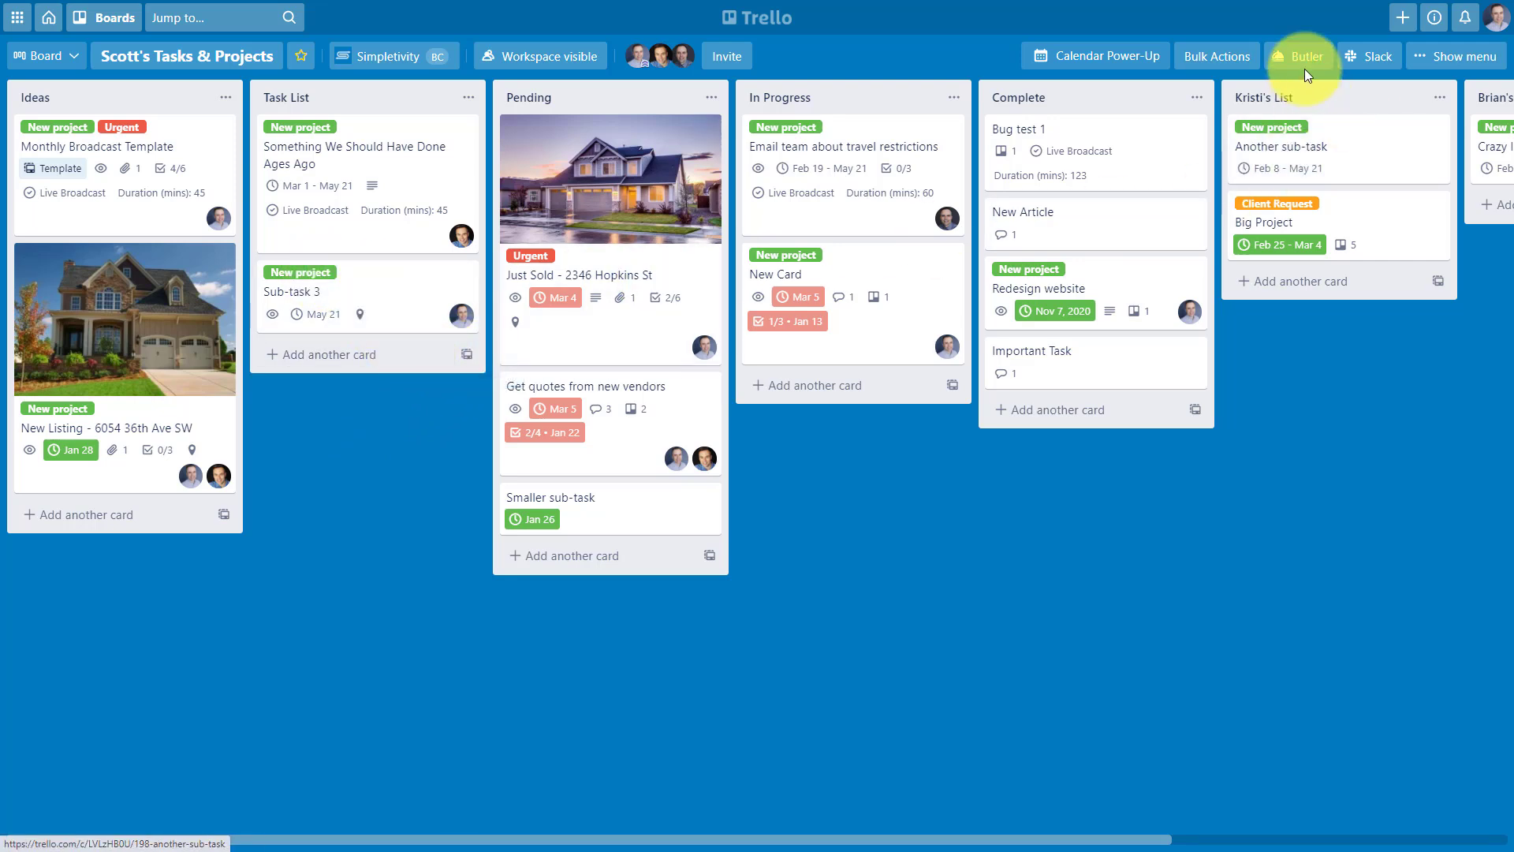
{"action": "left_click", "coordinate": [361, 554]}
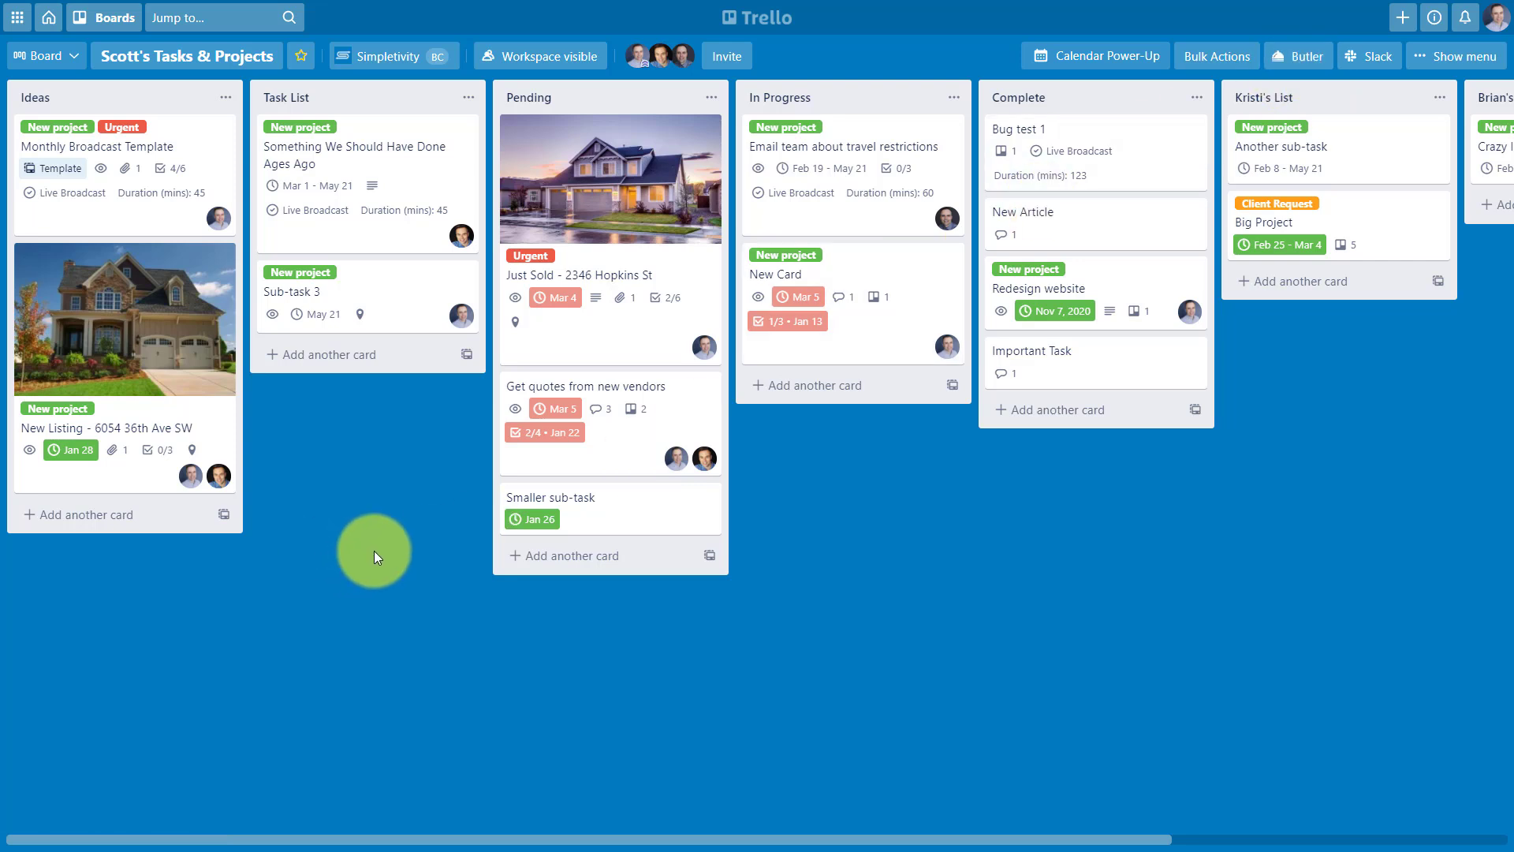
Add a 'New Idea' card to Ideas and drag it into Task List
{"action": "left_click", "coordinate": [100, 517]}
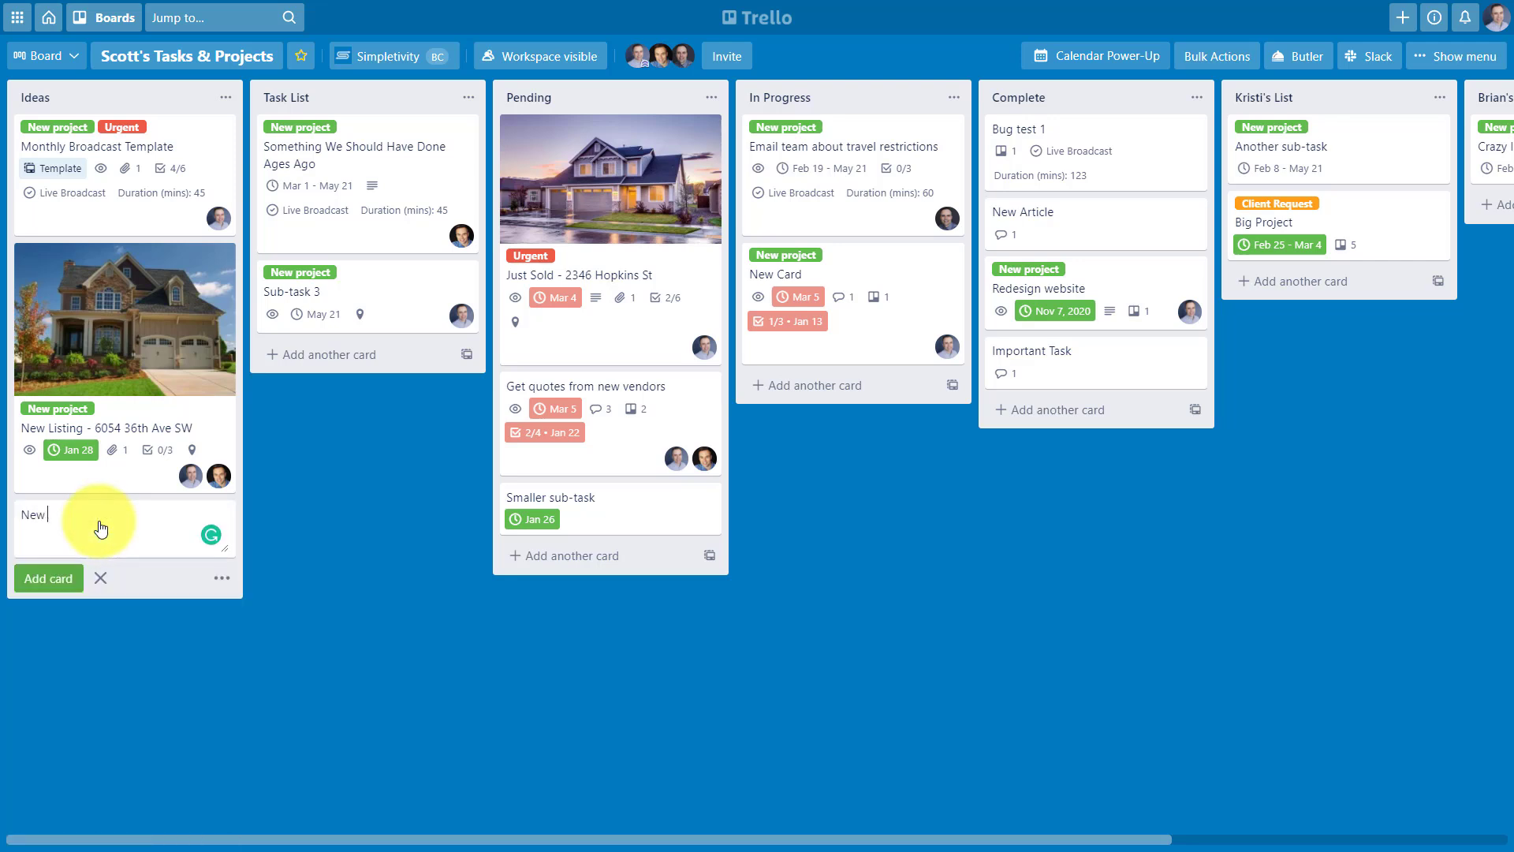
{"action": "type", "text": "New Idea"}
{"action": "key", "text": "Return"}
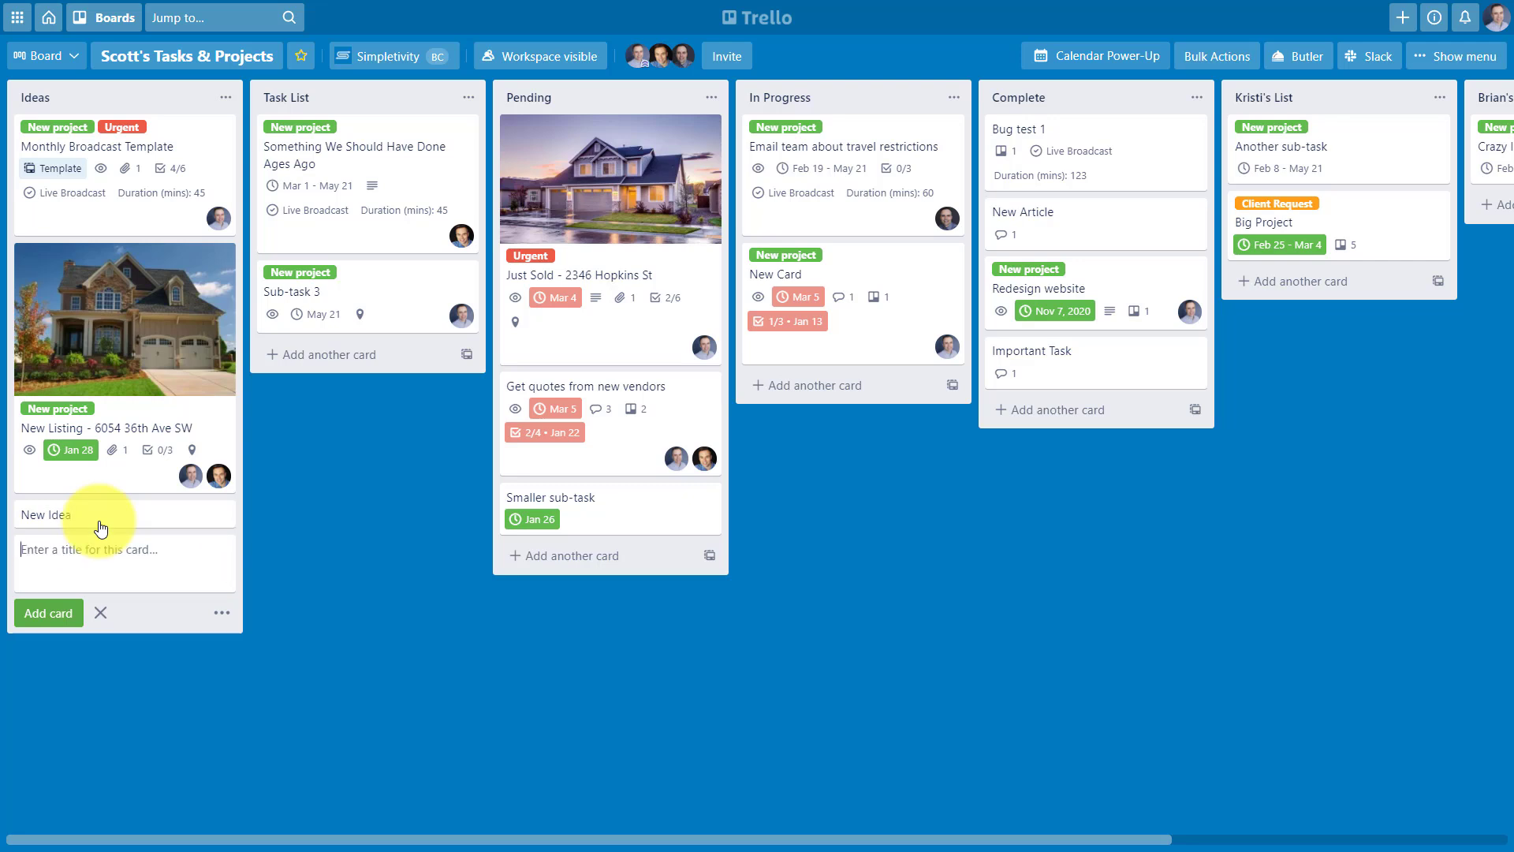
{"action": "left_click", "coordinate": [318, 505]}
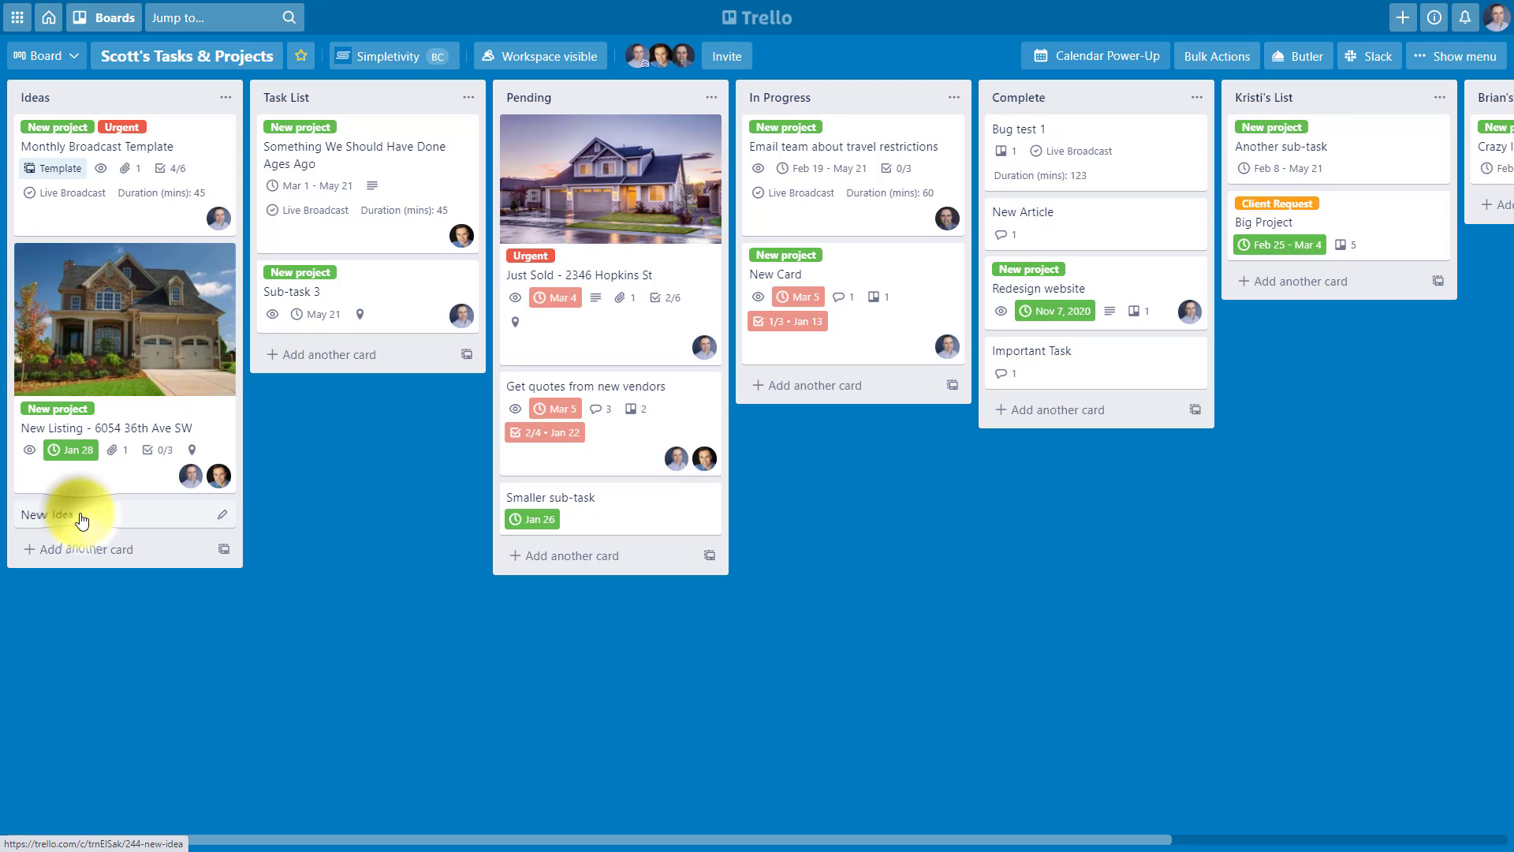
{"action": "left_click_drag", "start_coordinate": [74, 513], "coordinate": [312, 357]}
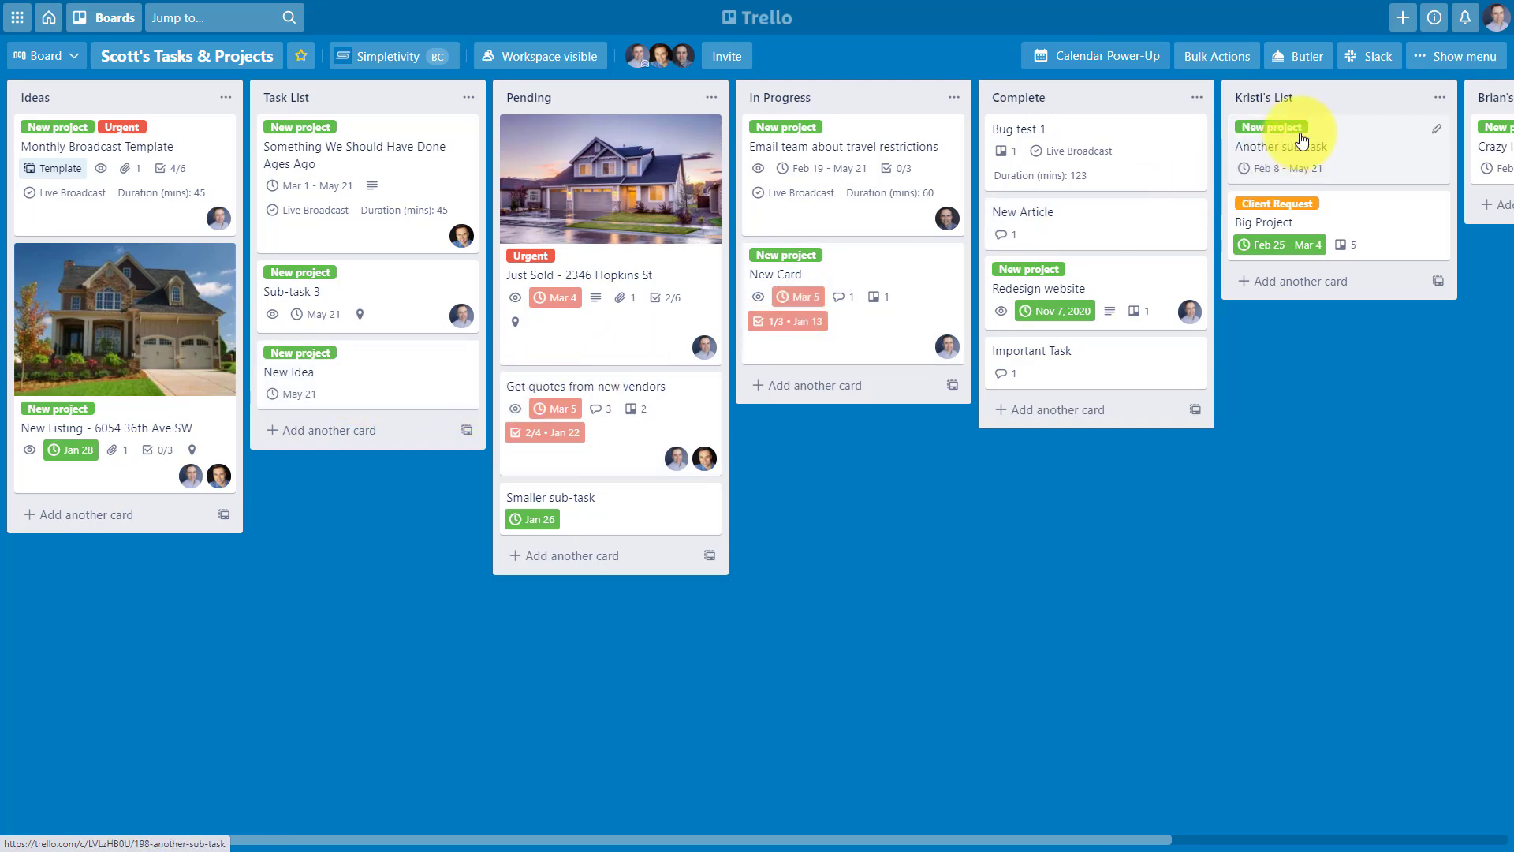
In Butler's enabled rules, add a 'join the card' action to the Task List rule and save
{"action": "left_click", "coordinate": [1297, 59]}
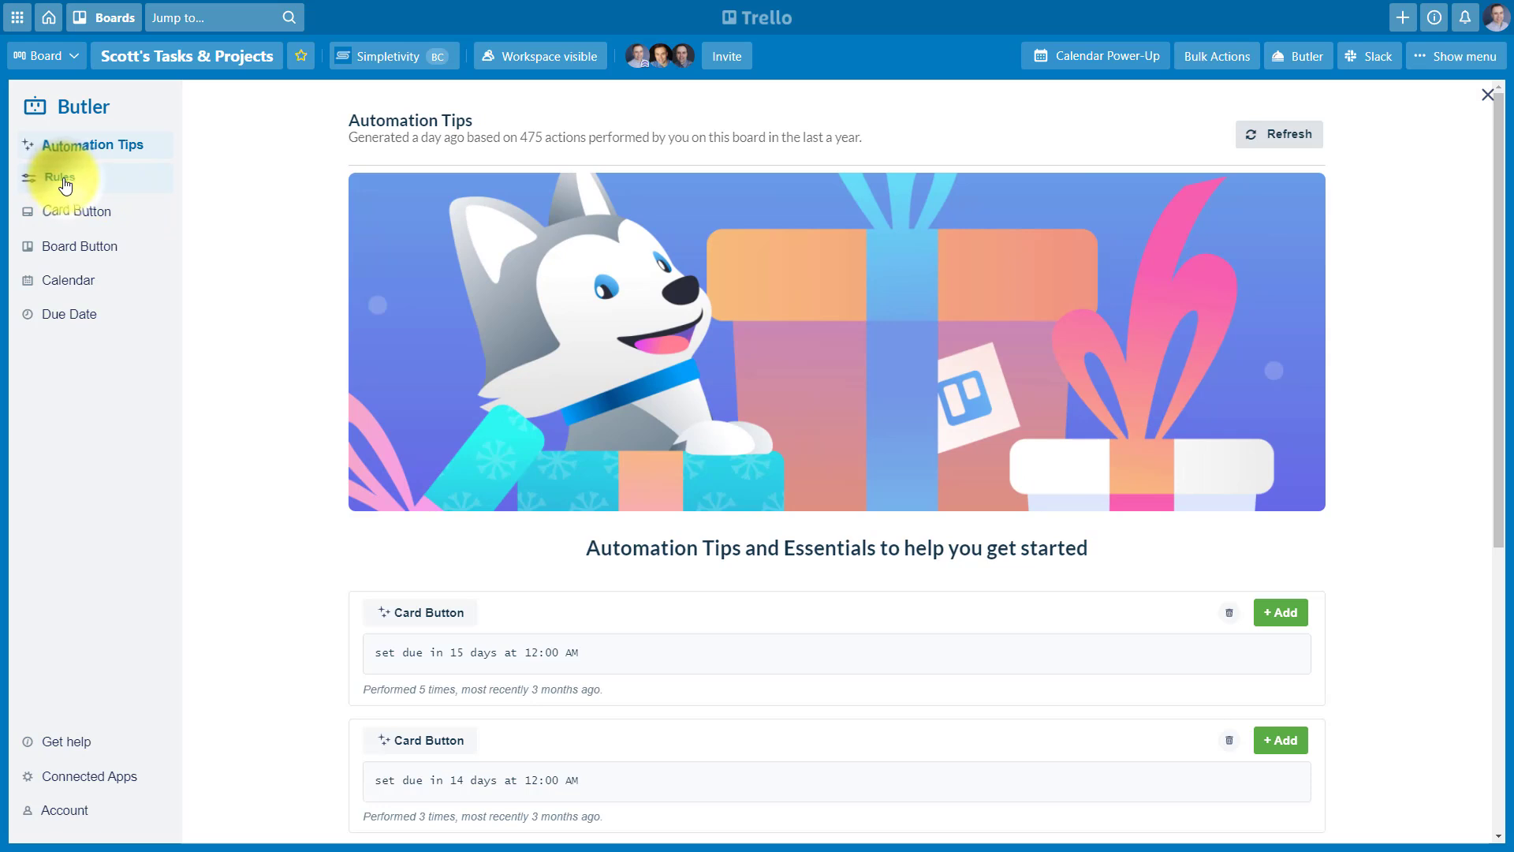
{"action": "left_click", "coordinate": [63, 180]}
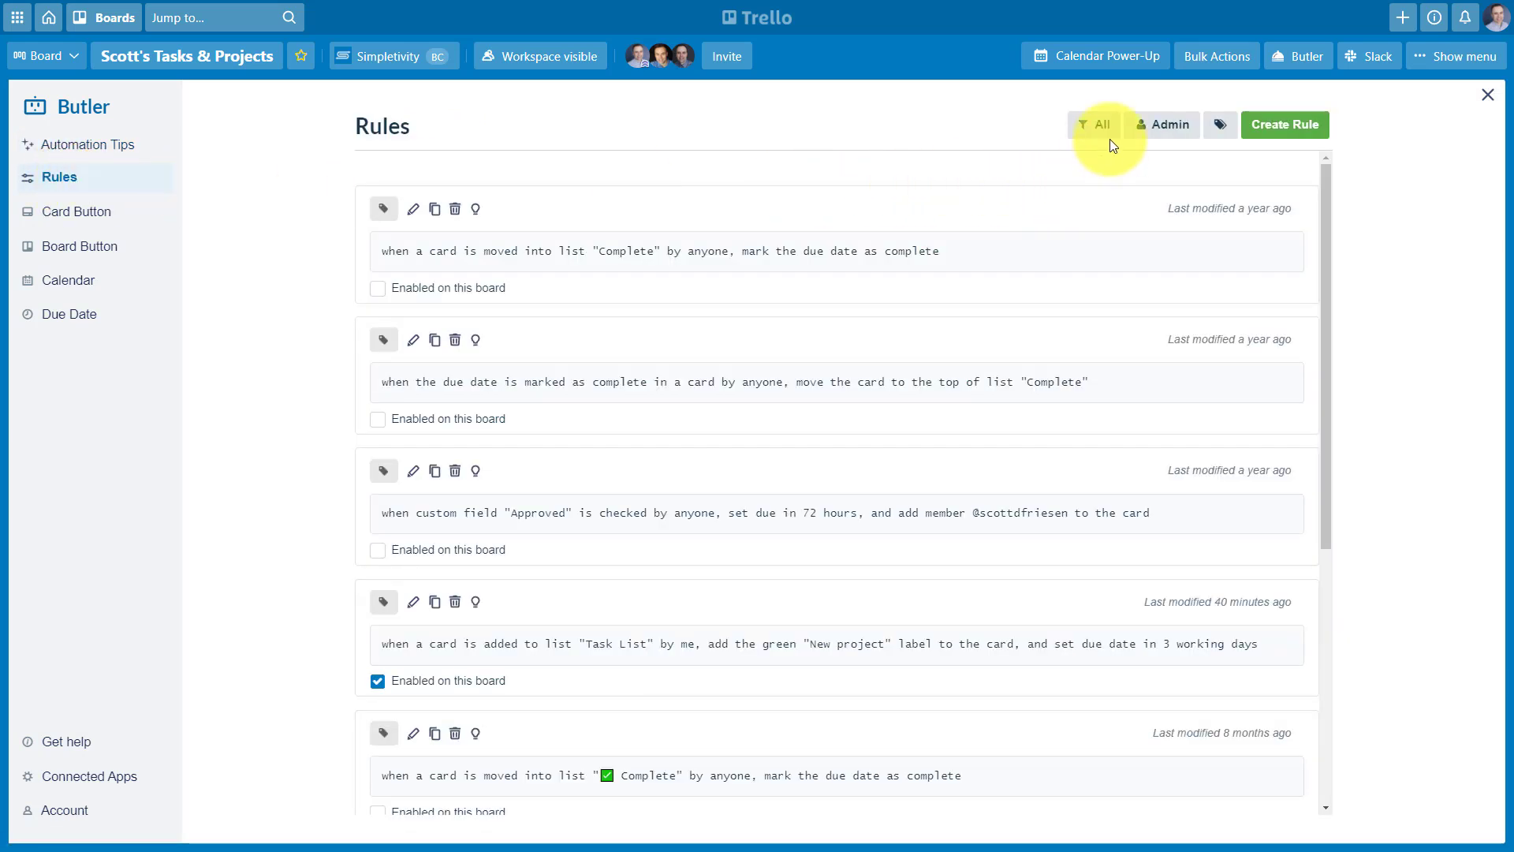
{"action": "left_click", "coordinate": [1107, 131]}
{"action": "left_click", "coordinate": [1104, 209]}
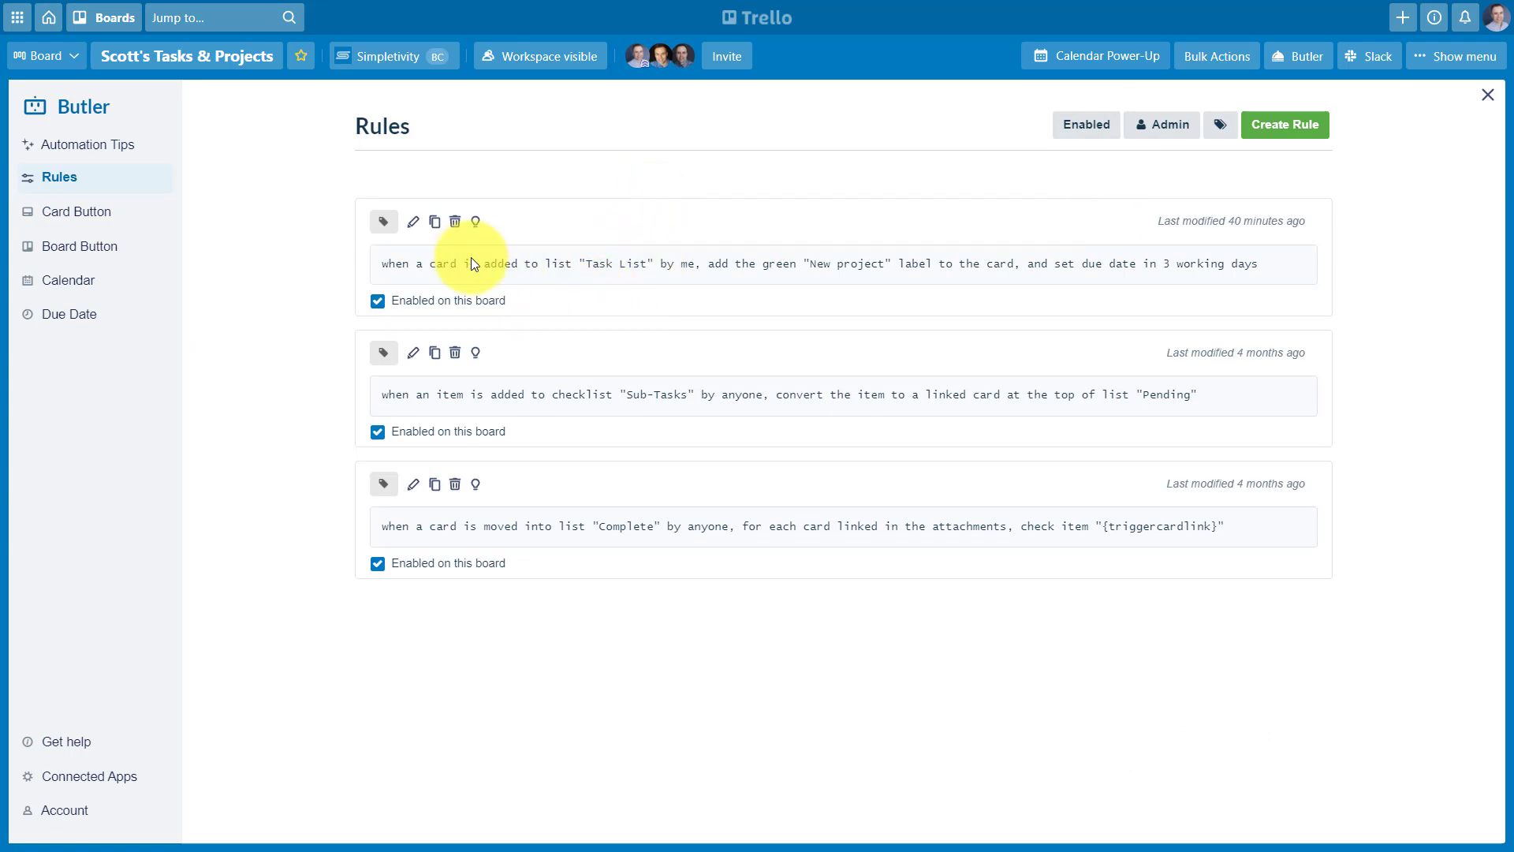
{"action": "left_click", "coordinate": [413, 226]}
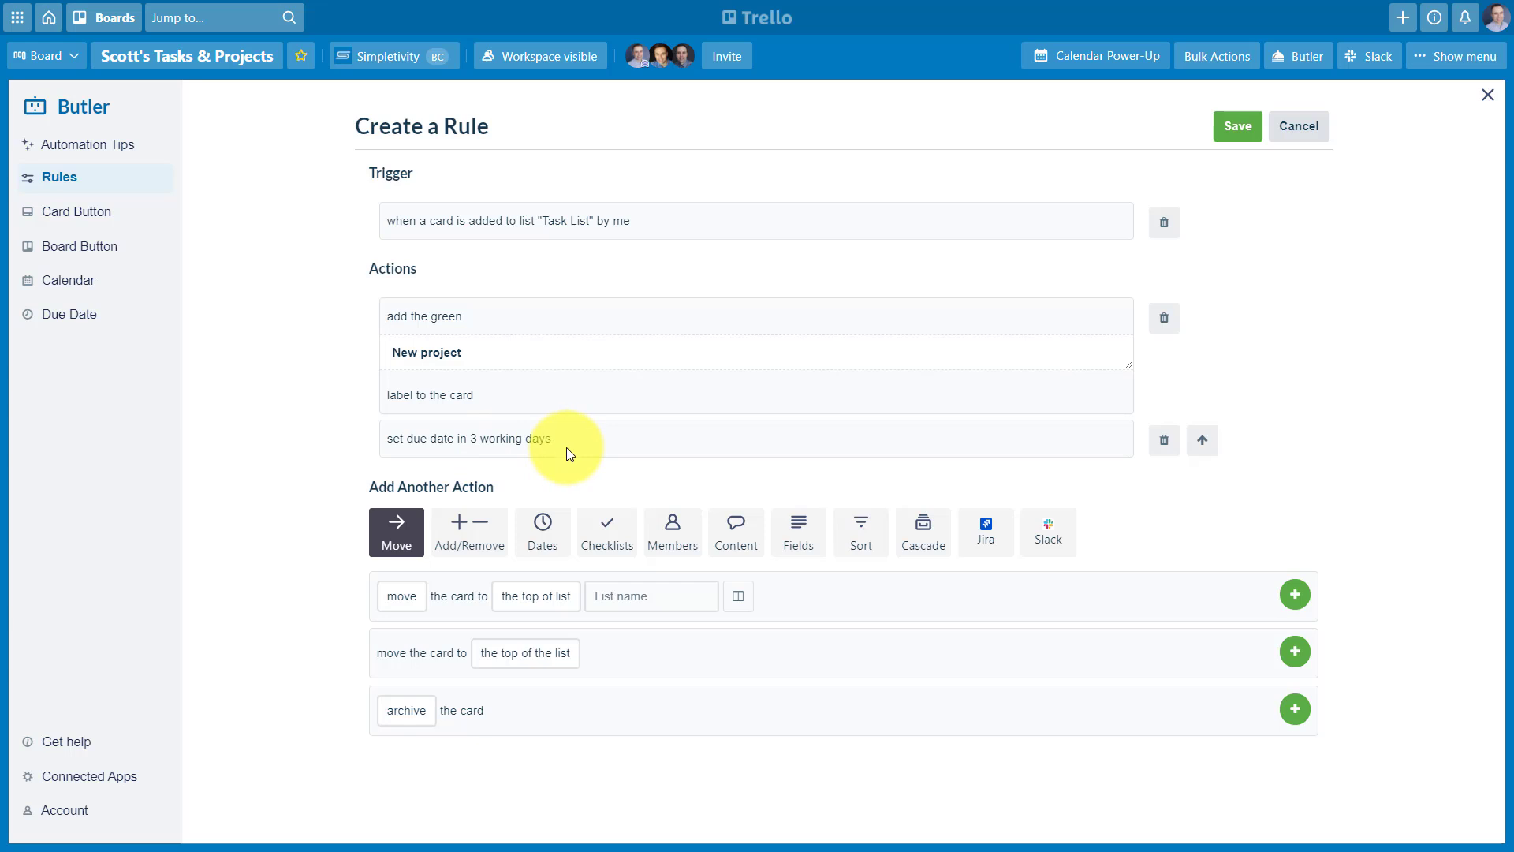
{"action": "left_click", "coordinate": [674, 539]}
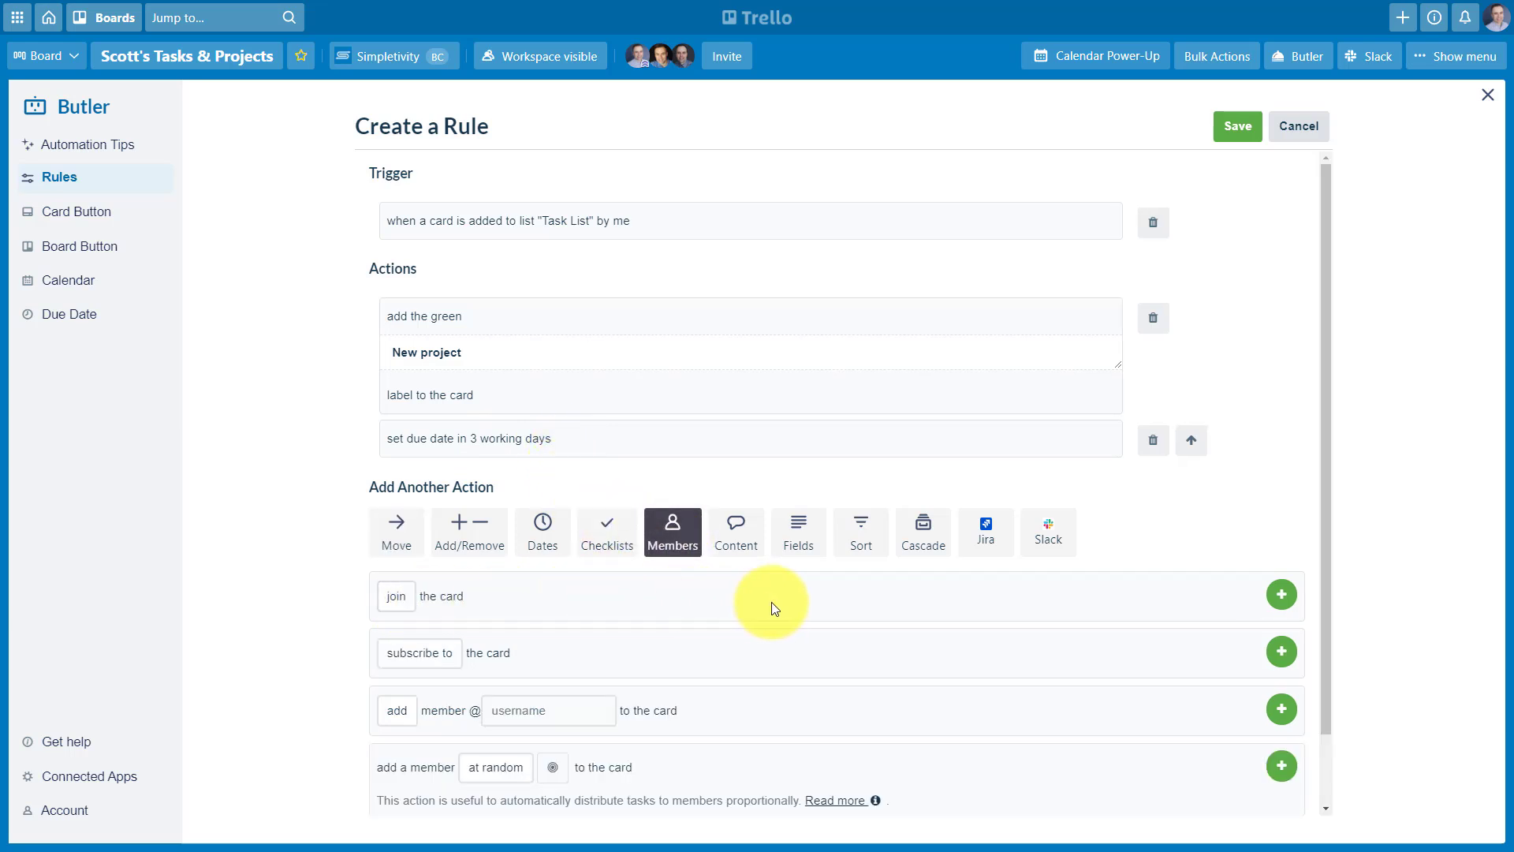
{"action": "left_click", "coordinate": [1281, 594]}
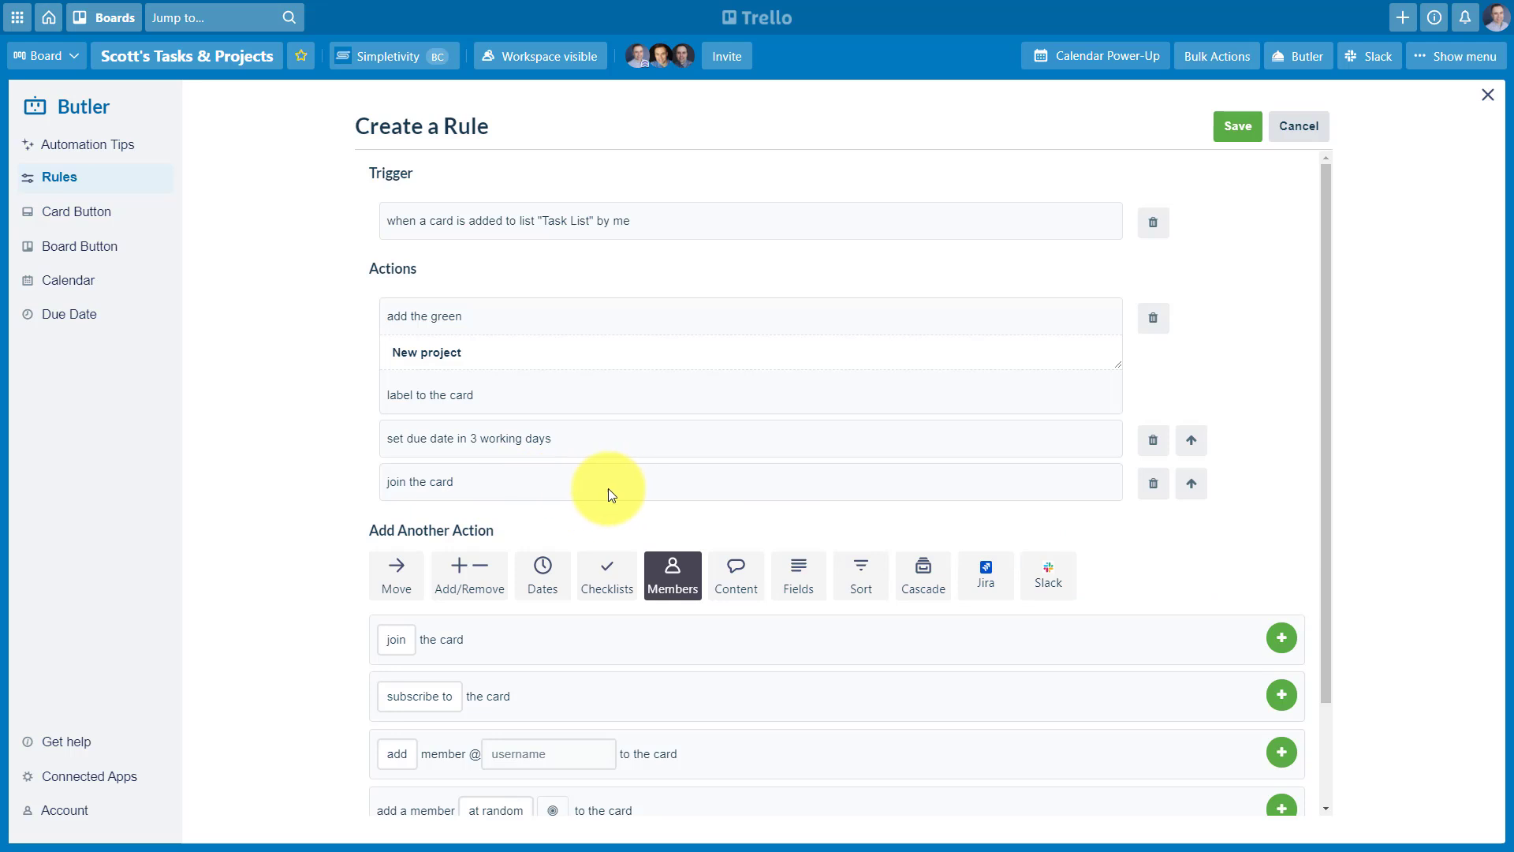
{"action": "left_click", "coordinate": [1238, 128]}
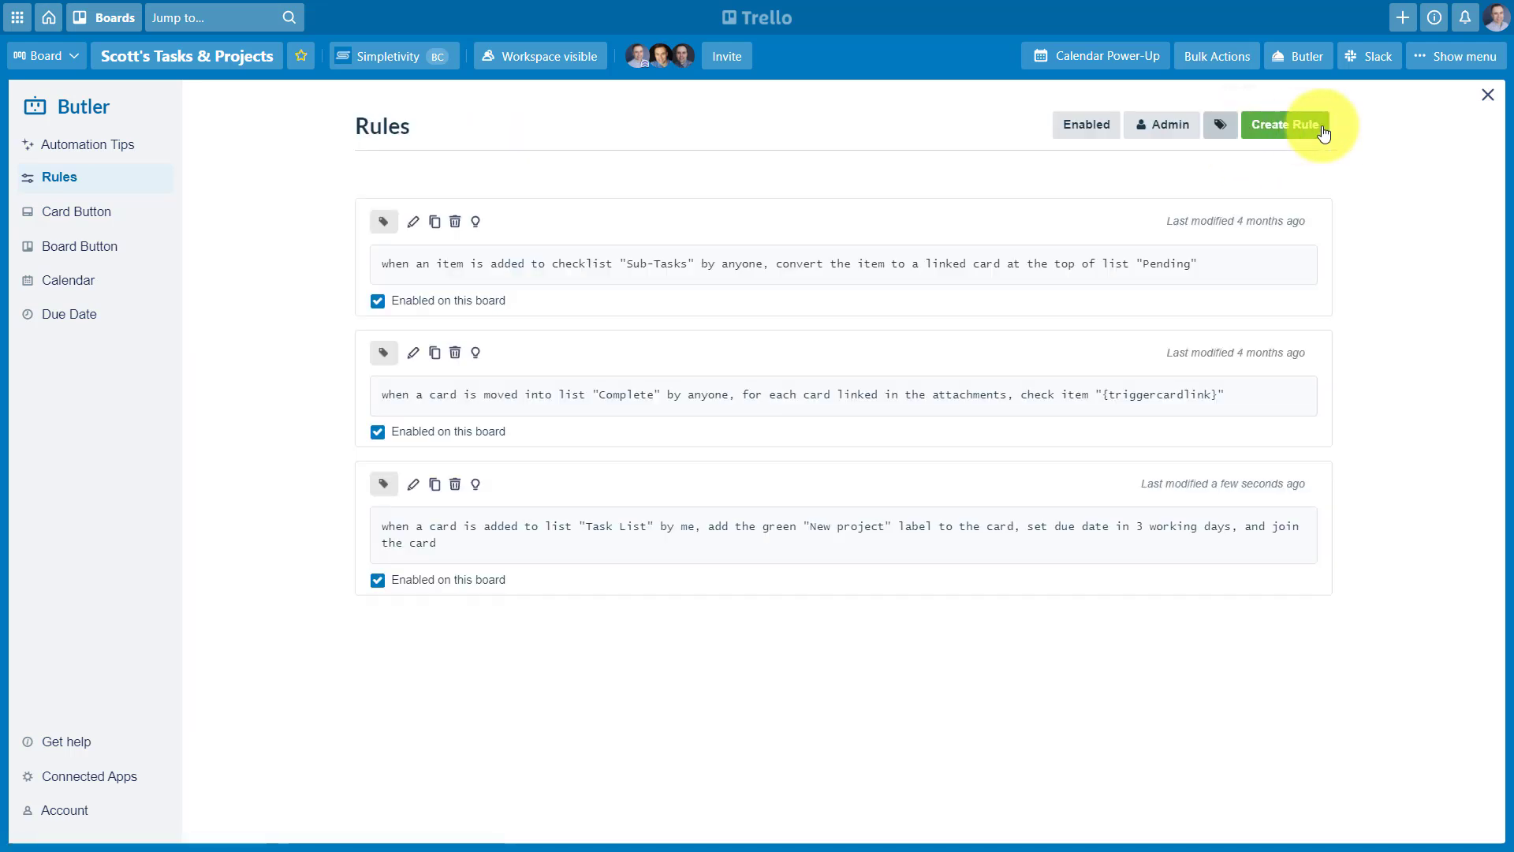
Add a 'New Idea 2' card to Ideas and drag it to the bottom of Task List
{"action": "left_click", "coordinate": [1487, 94]}
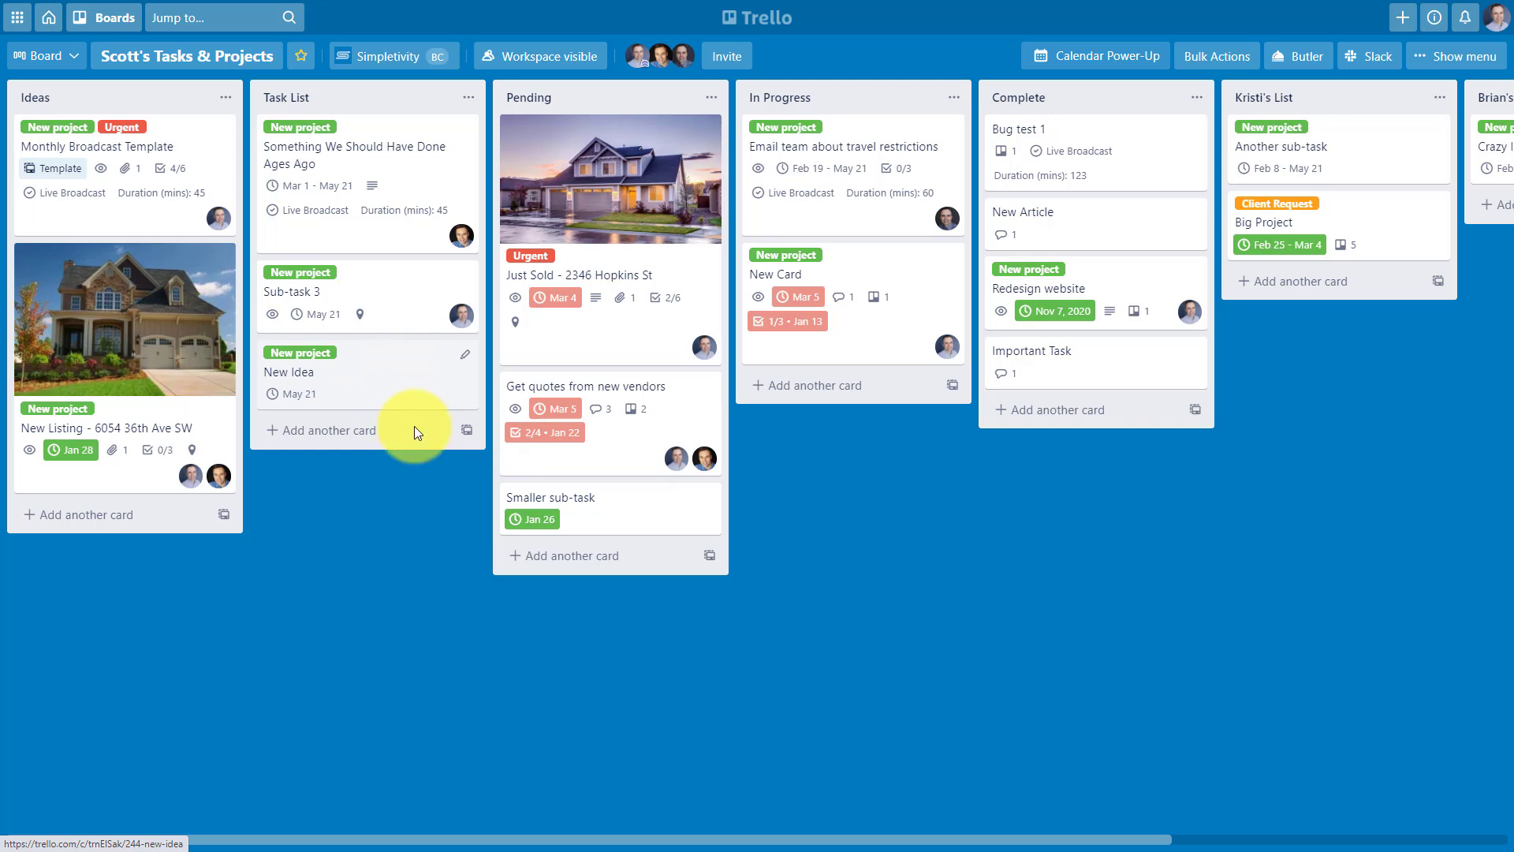
{"action": "left_click", "coordinate": [86, 515]}
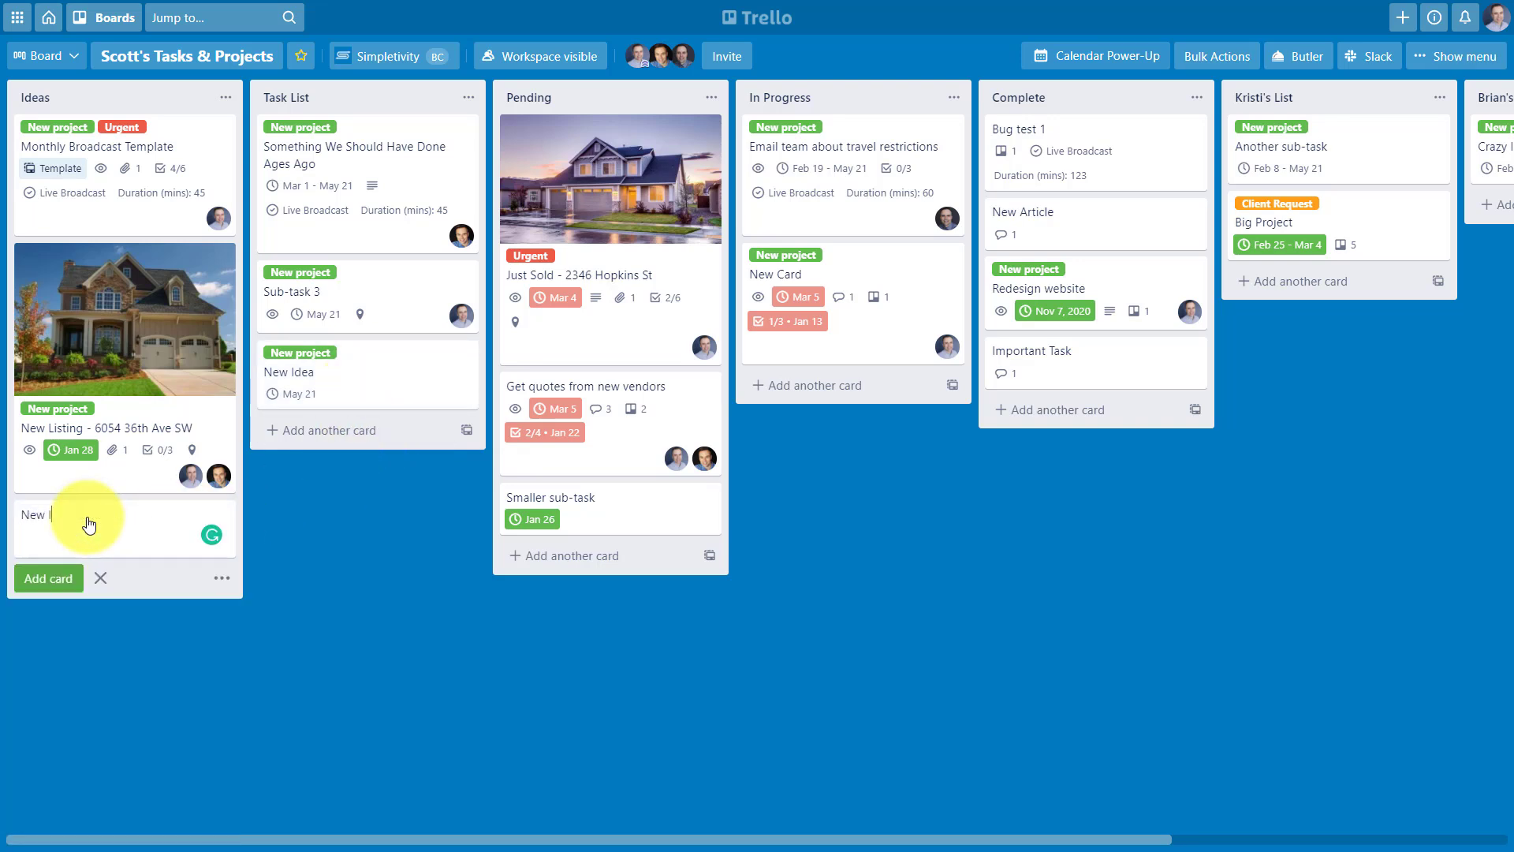
{"action": "type", "text": "New Idea 2"}
{"action": "key", "text": "Return"}
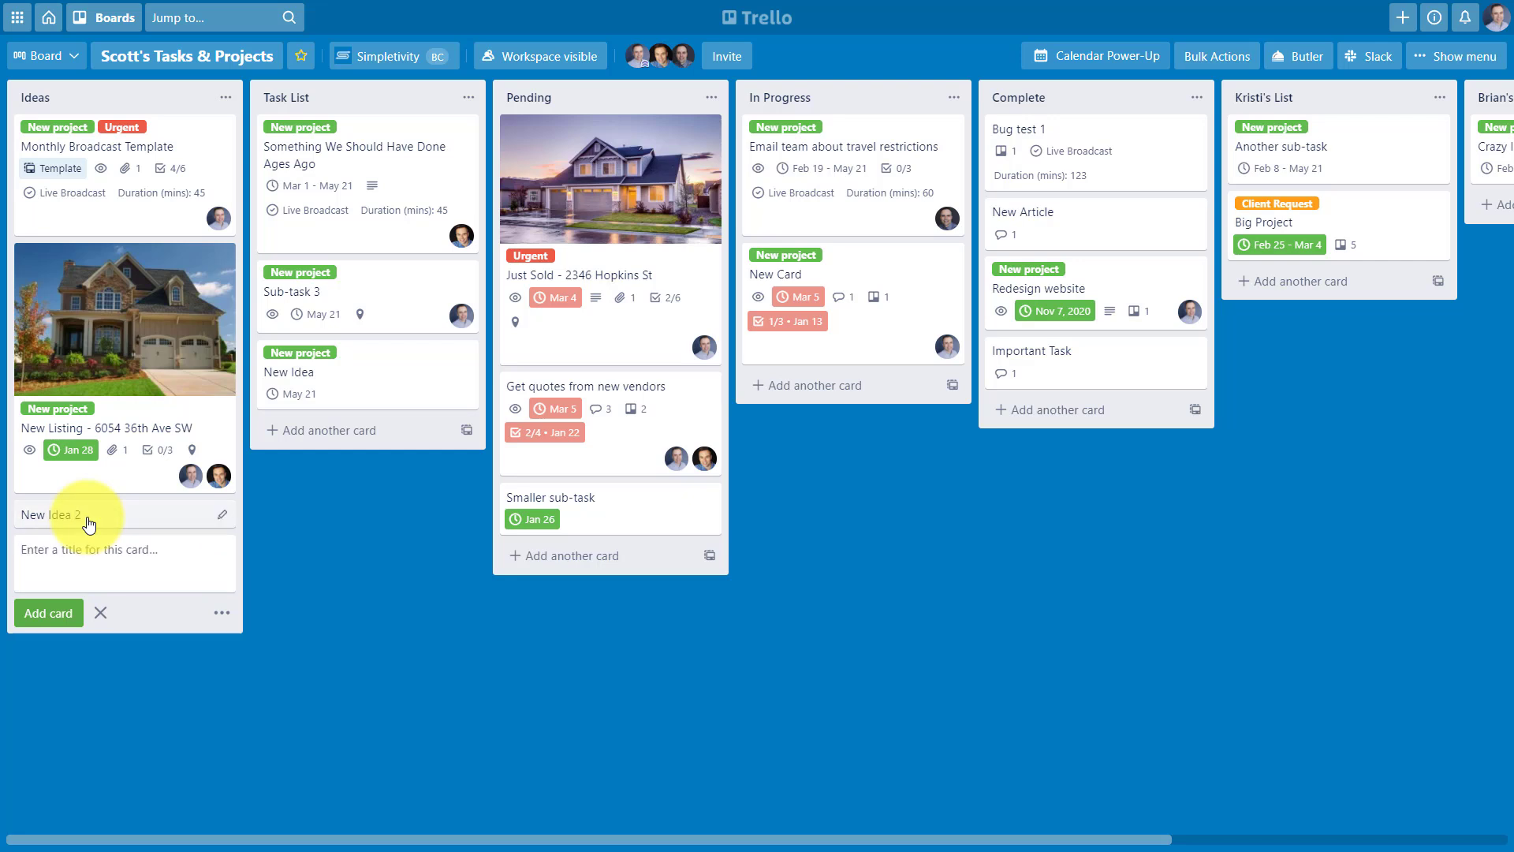
{"action": "left_click", "coordinate": [352, 535]}
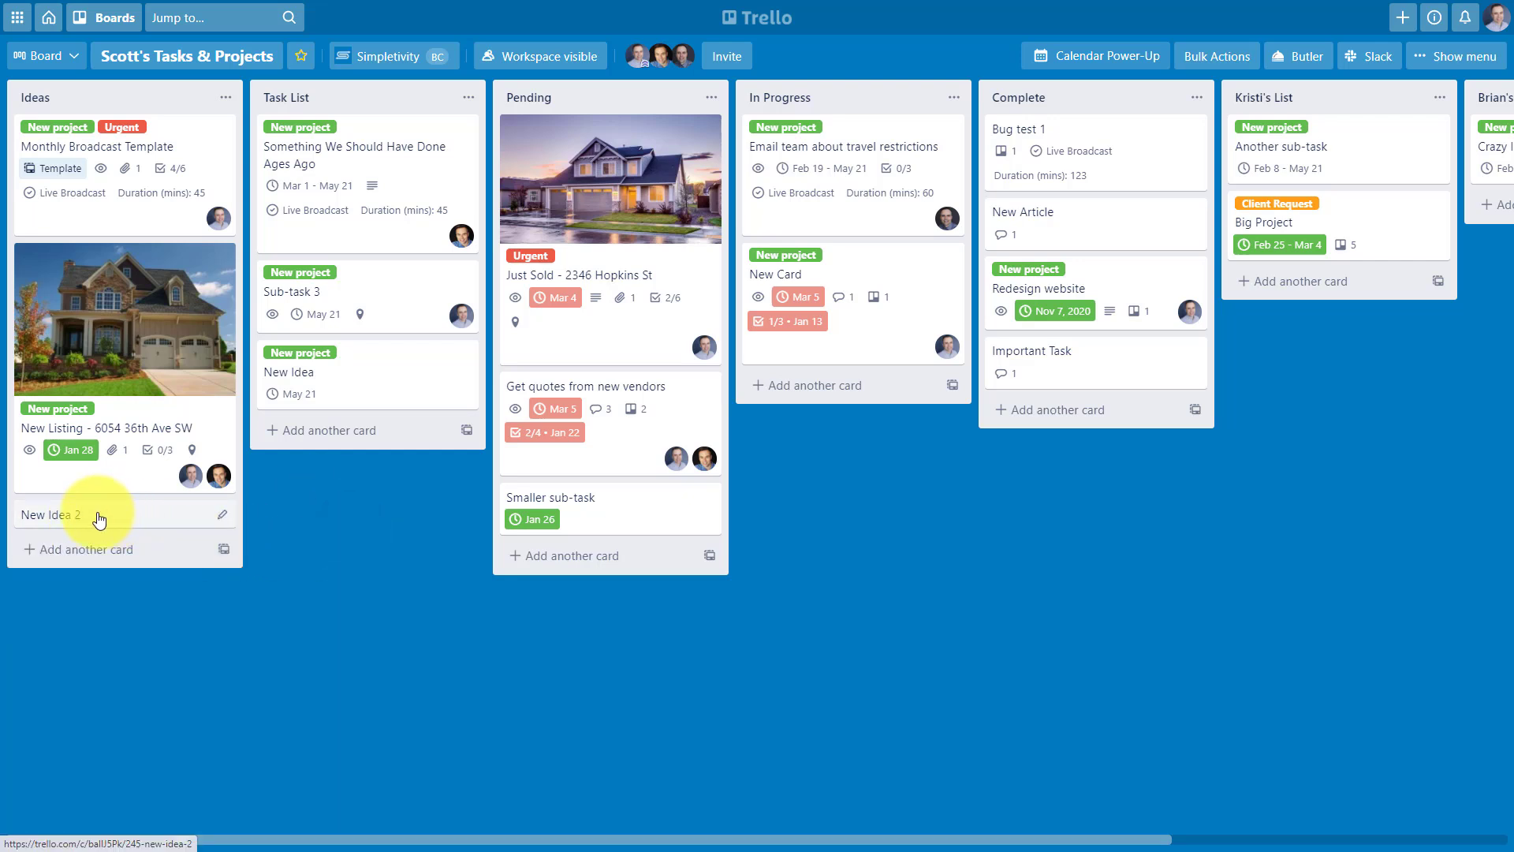
{"action": "left_click_drag", "start_coordinate": [102, 513], "coordinate": [339, 437]}
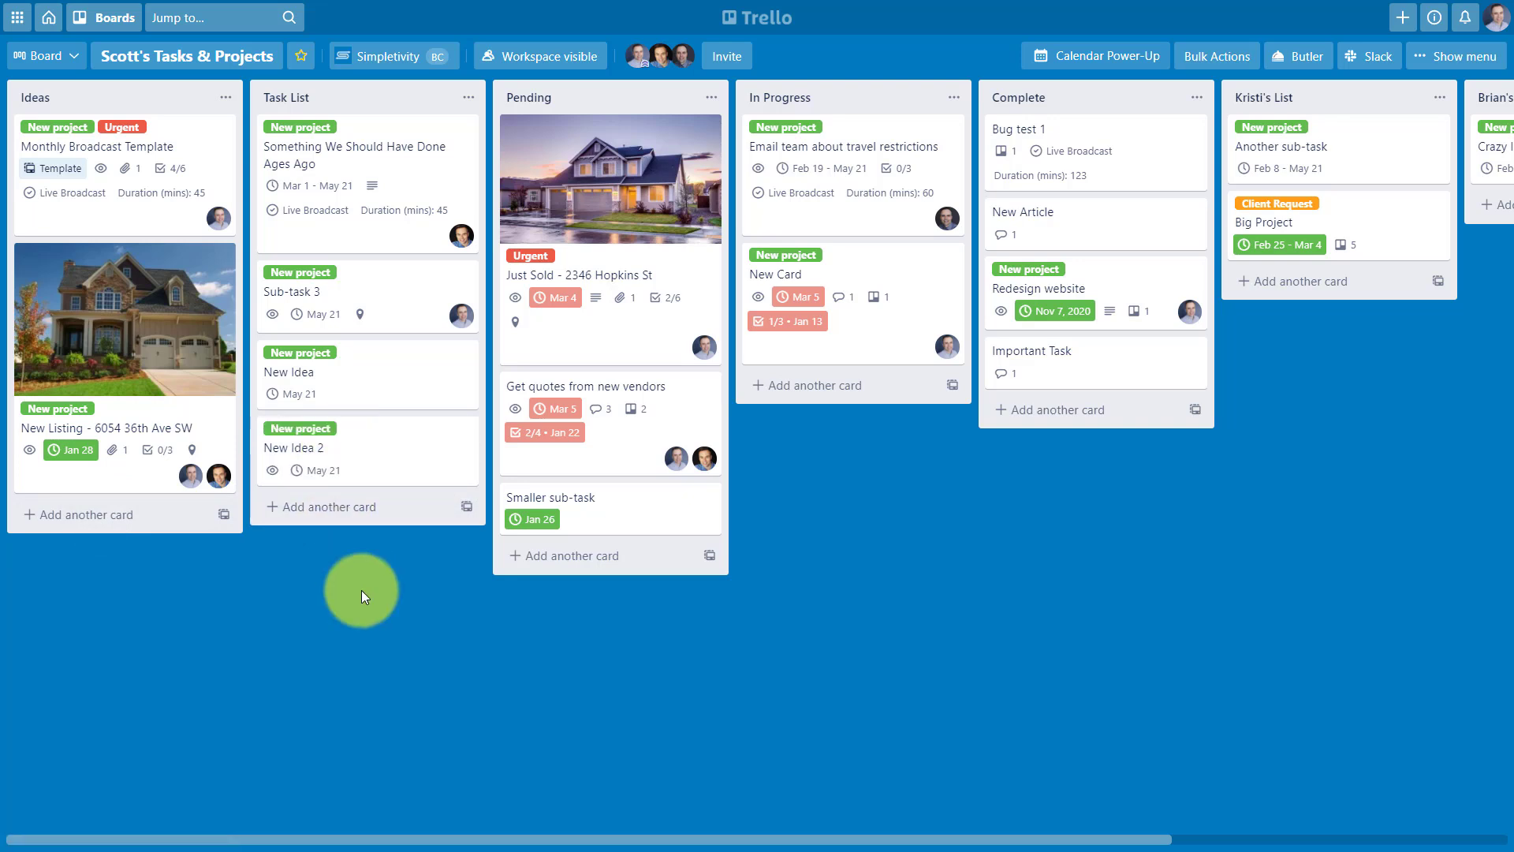